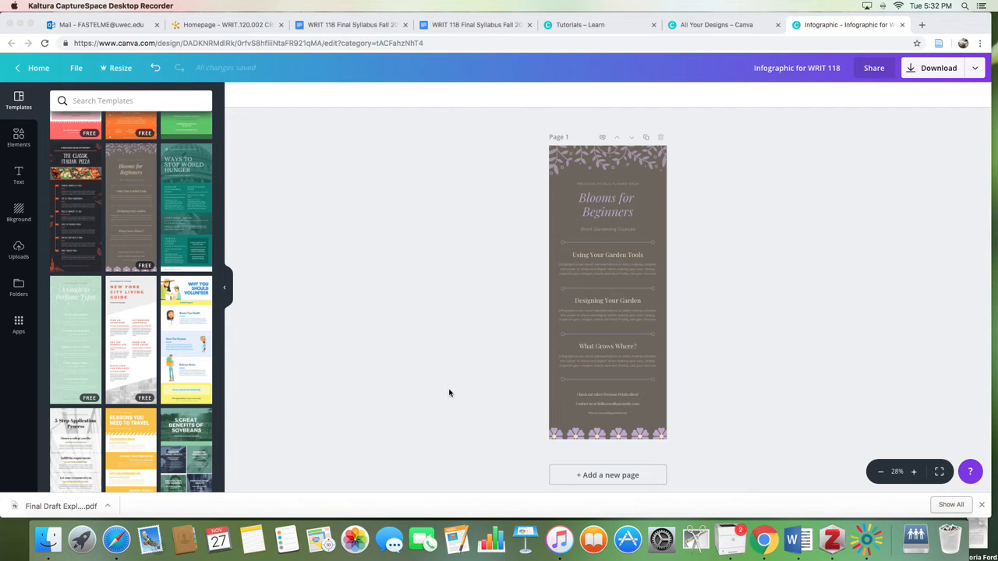
Recolor the leaf graphic along the infographic's upper edge to lime green.
click(605, 152)
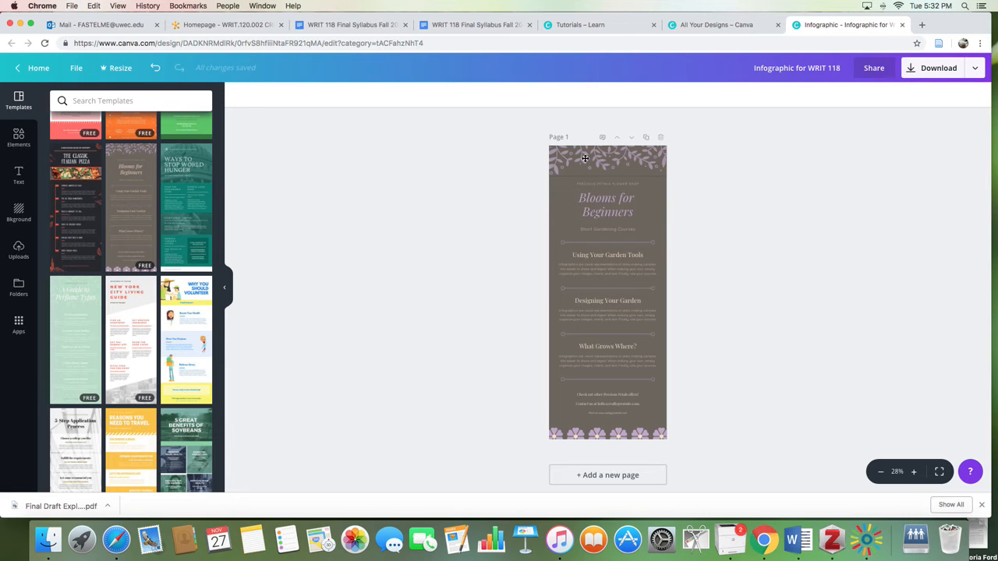
click(584, 159)
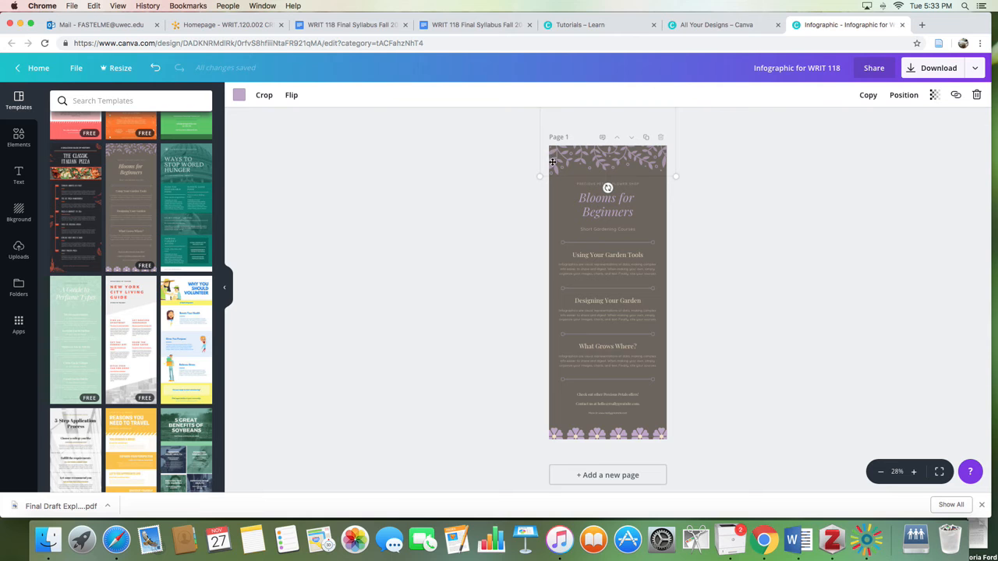
click(239, 97)
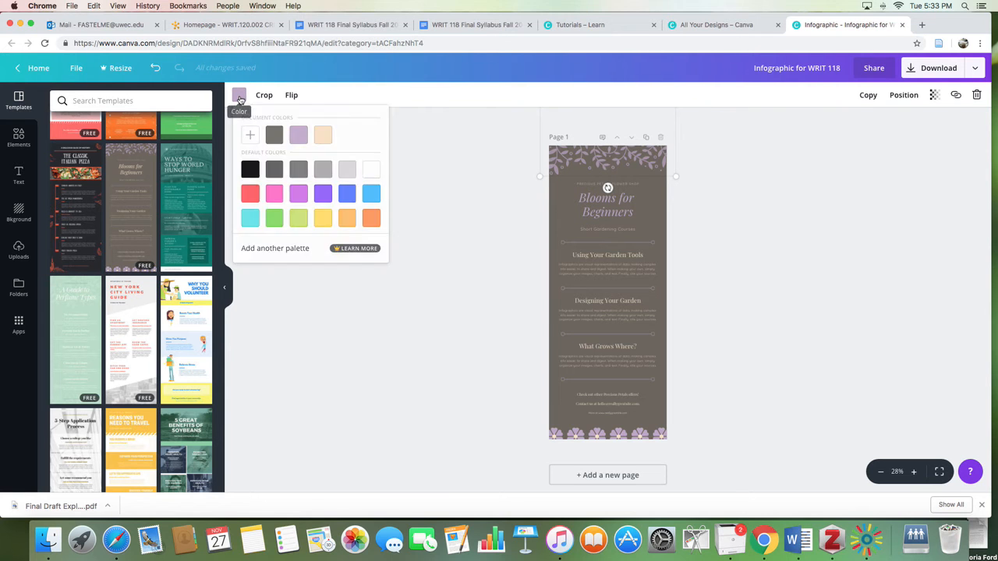
click(298, 220)
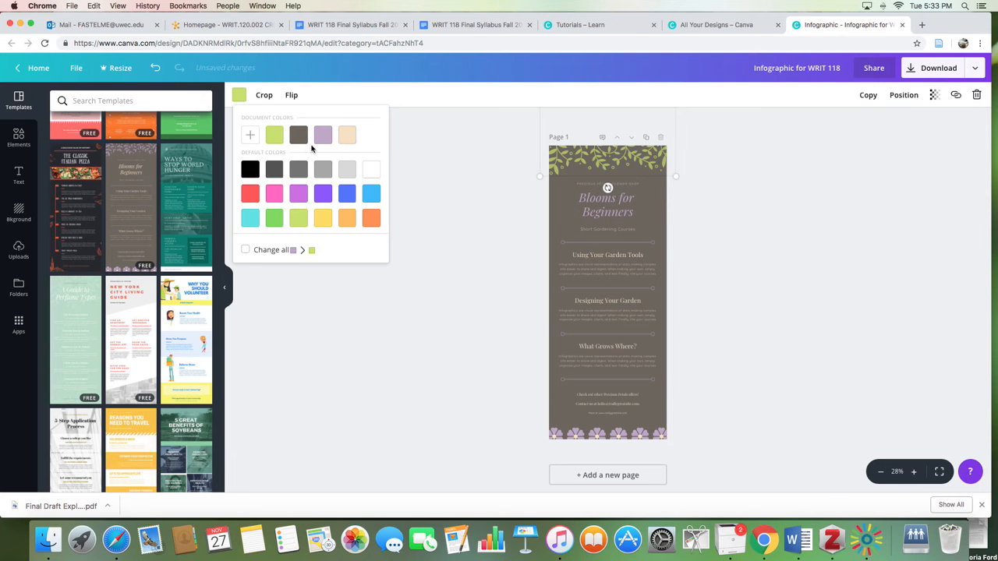
click(273, 218)
click(295, 222)
Try cropping the leaf graphic from its lower corner and restore its full extent.
click(269, 97)
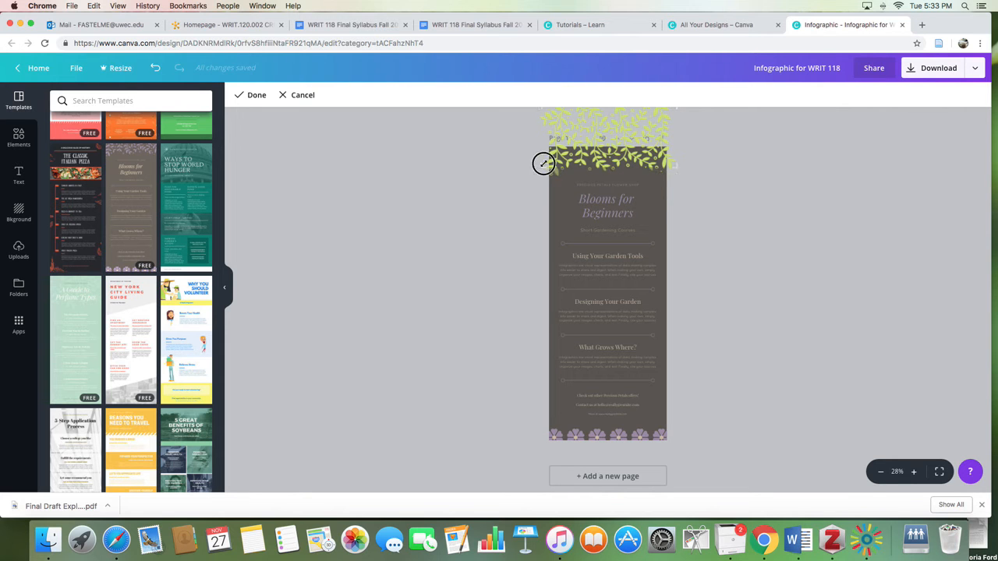
drag(545, 158, 539, 178)
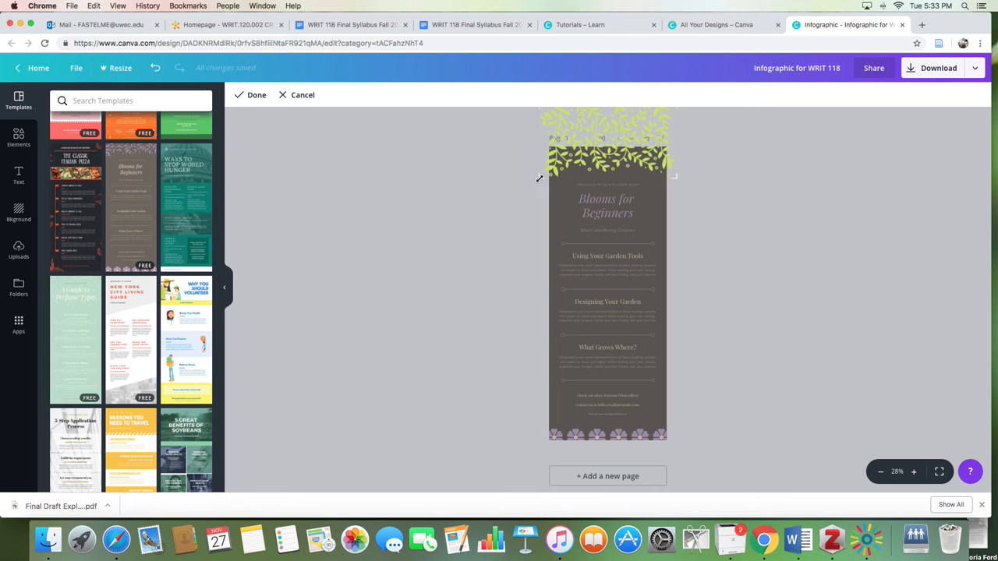
click(484, 167)
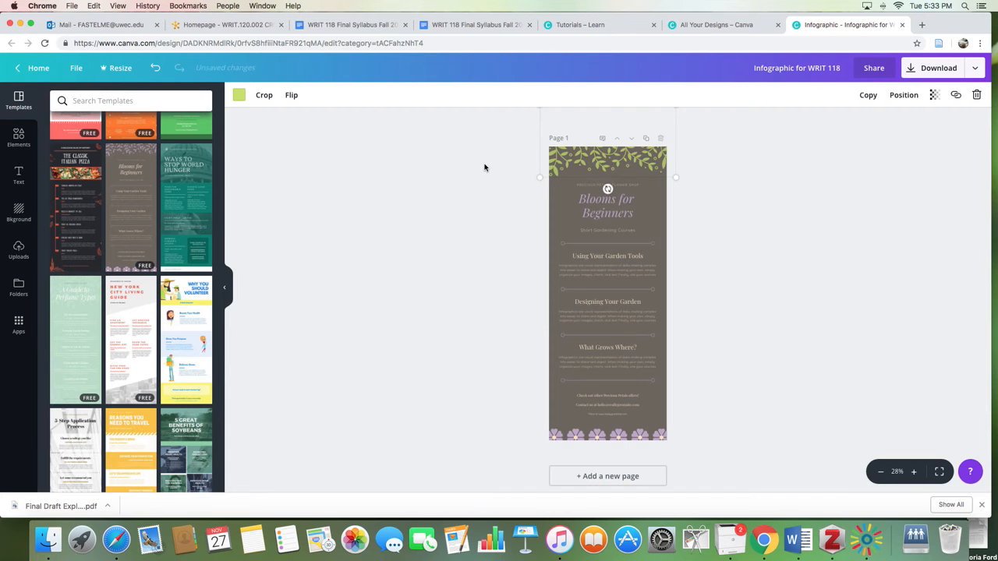
Try horizontal and vertical flips on the leaf graphic and return it to its original orientation.
click(290, 95)
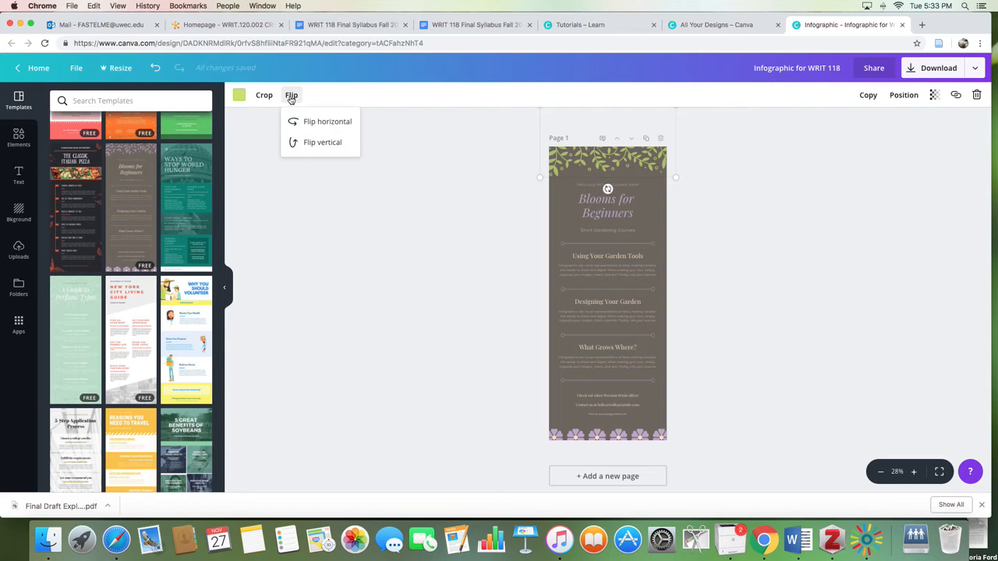
click(320, 122)
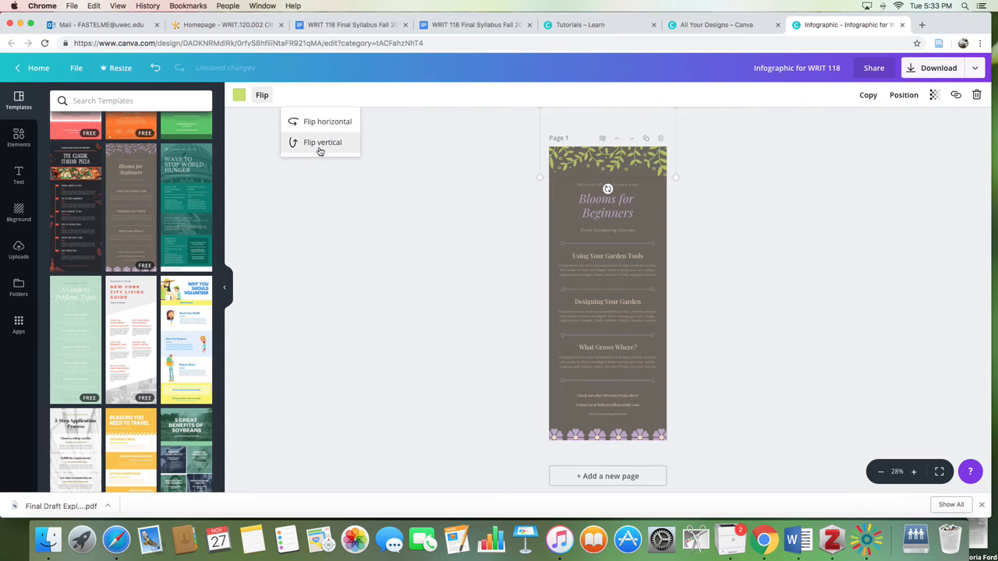
click(319, 147)
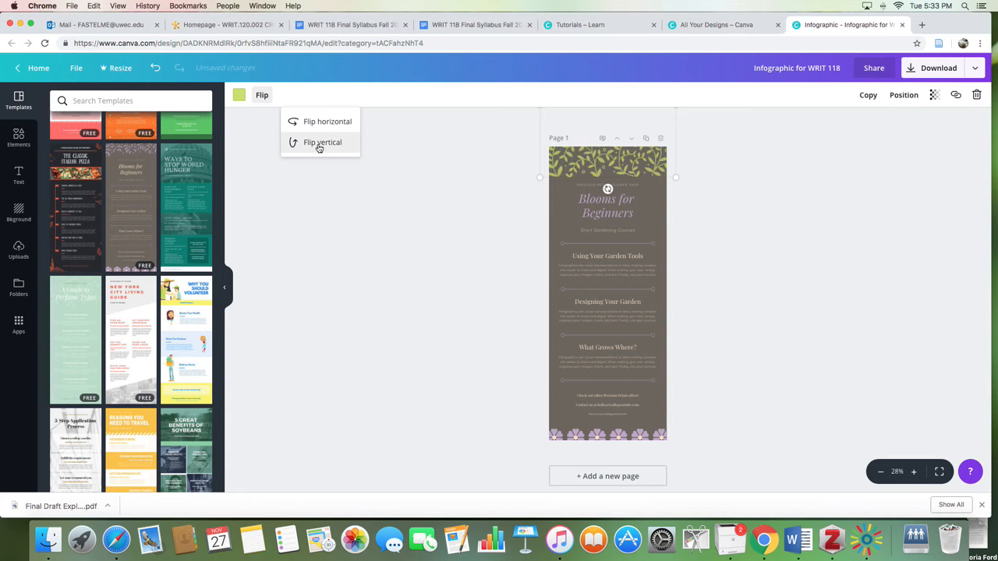
click(315, 123)
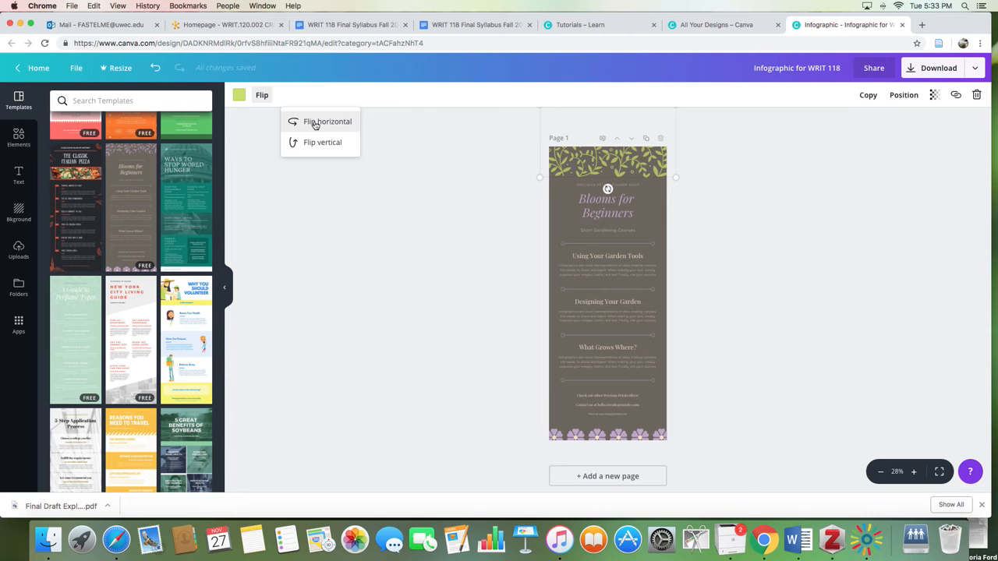
click(318, 142)
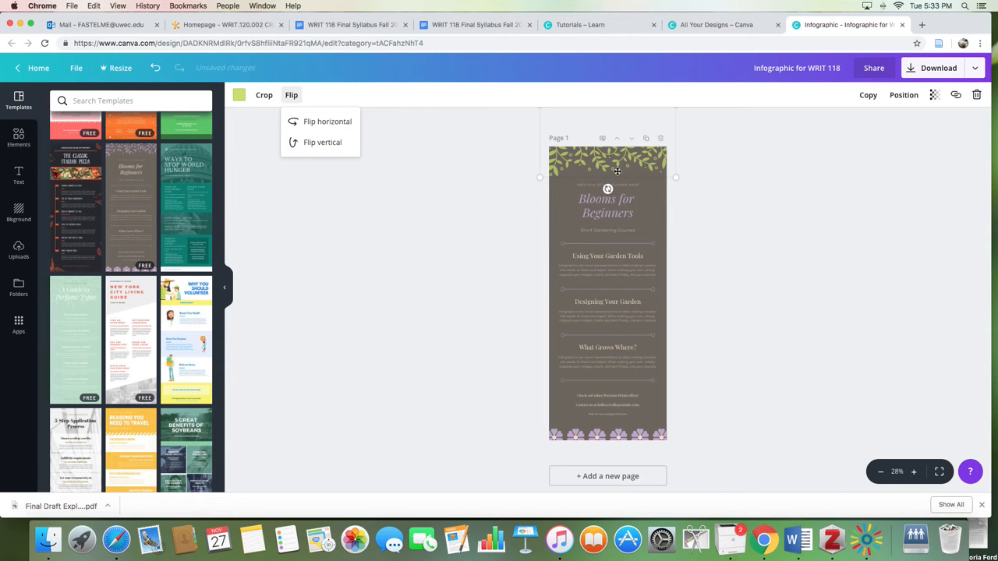
click(479, 187)
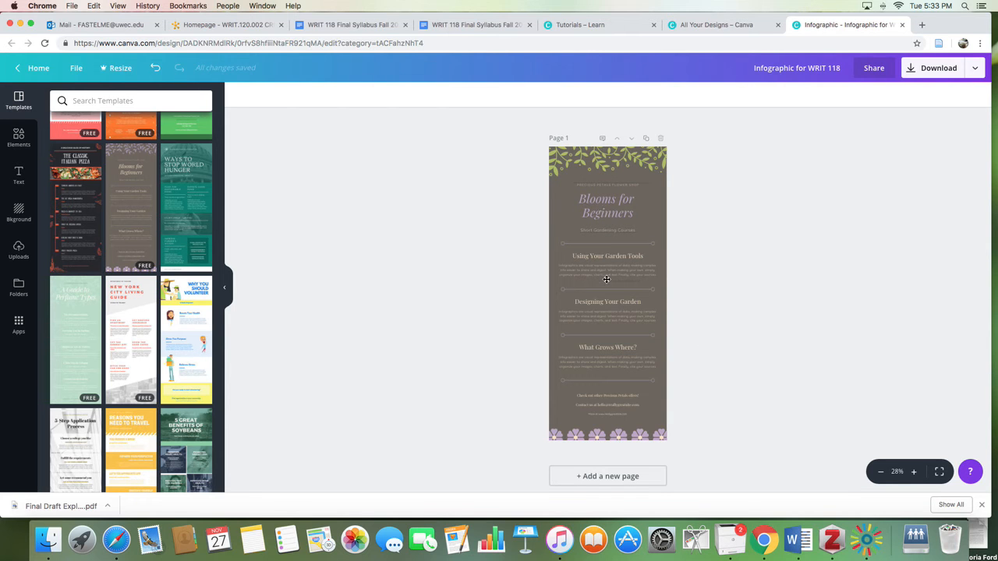
Change the "Blooms for Beginners" title's font to Quicksand and its text color to the document's peach.
click(614, 212)
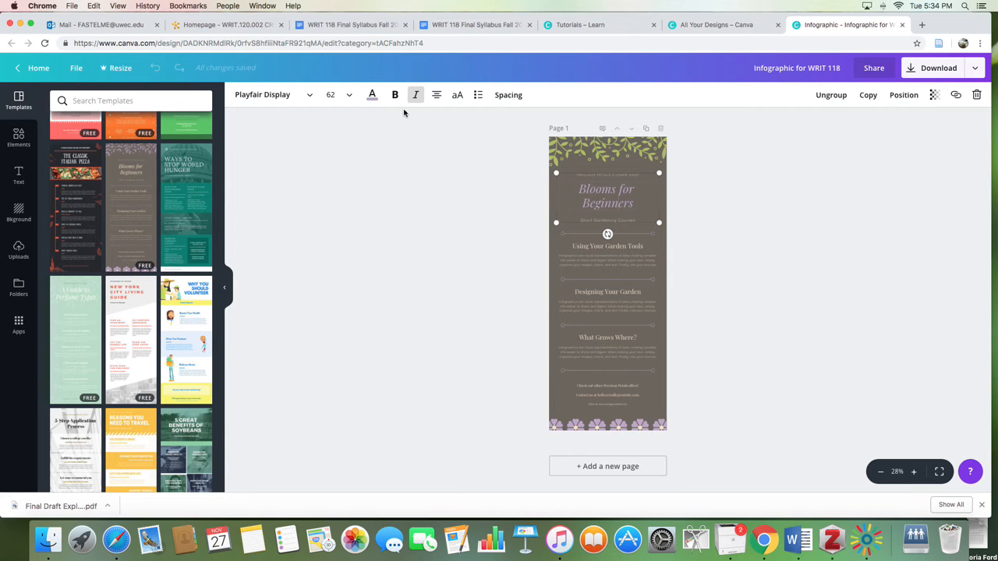
click(244, 97)
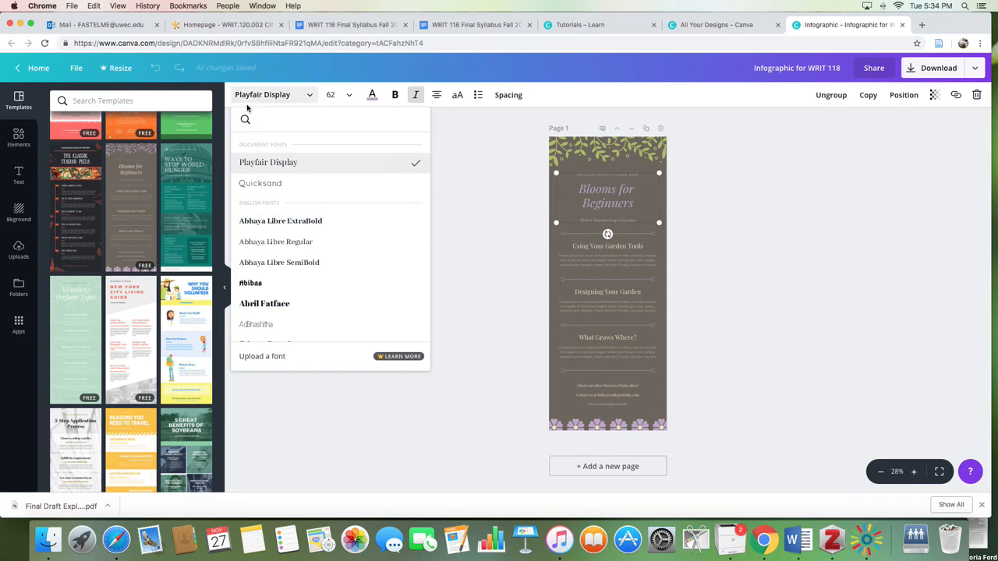
click(265, 192)
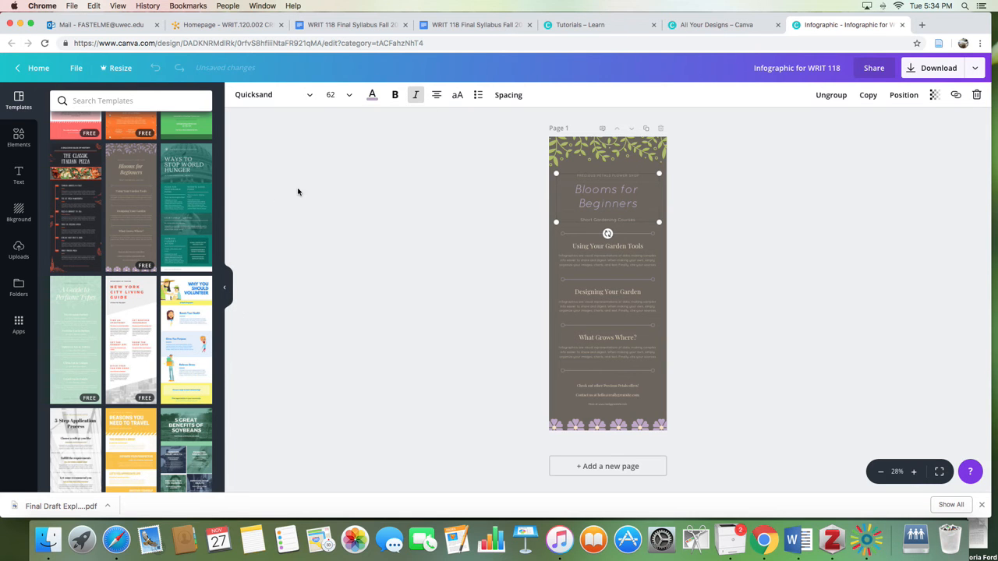
click(372, 96)
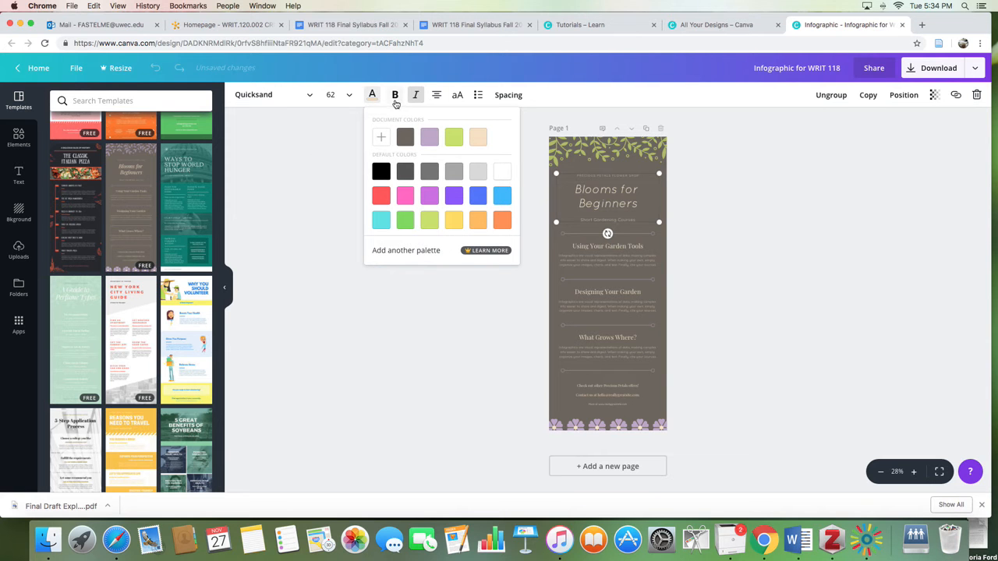
key(Escape)
Try font size 14 on the title text and settle on size 64.
double_click(616, 190)
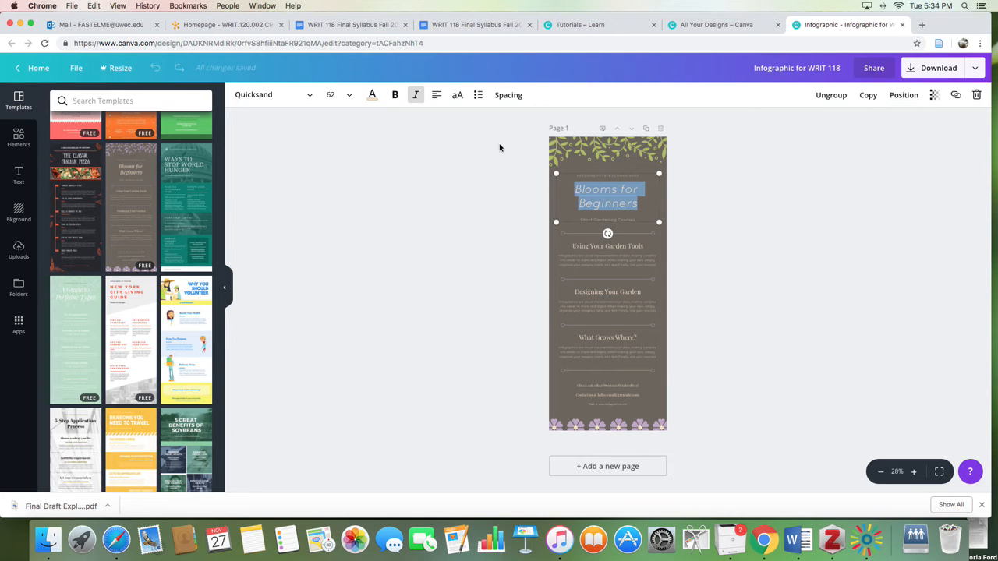
click(343, 95)
click(340, 204)
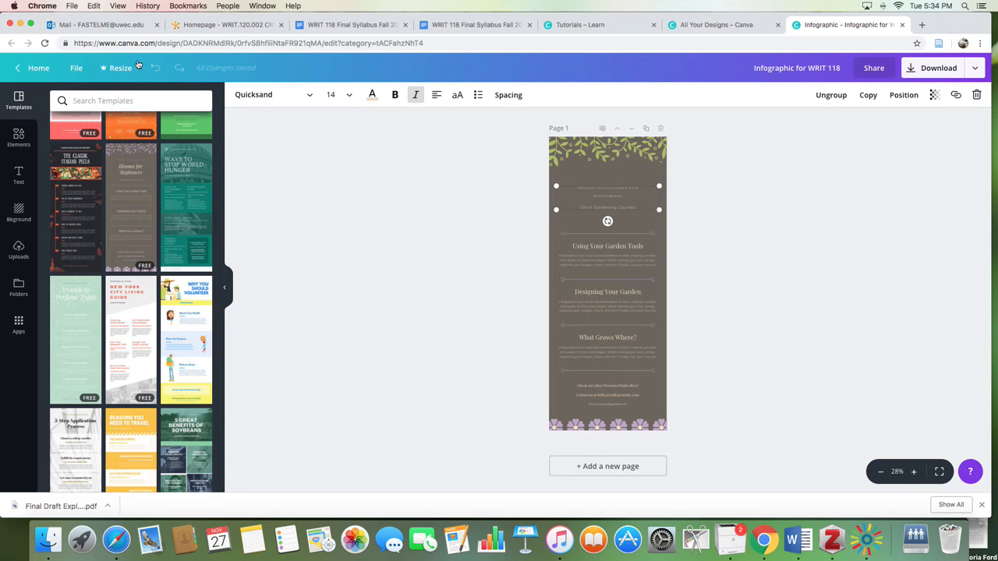
click(339, 96)
scroll(351, 273, down, 4)
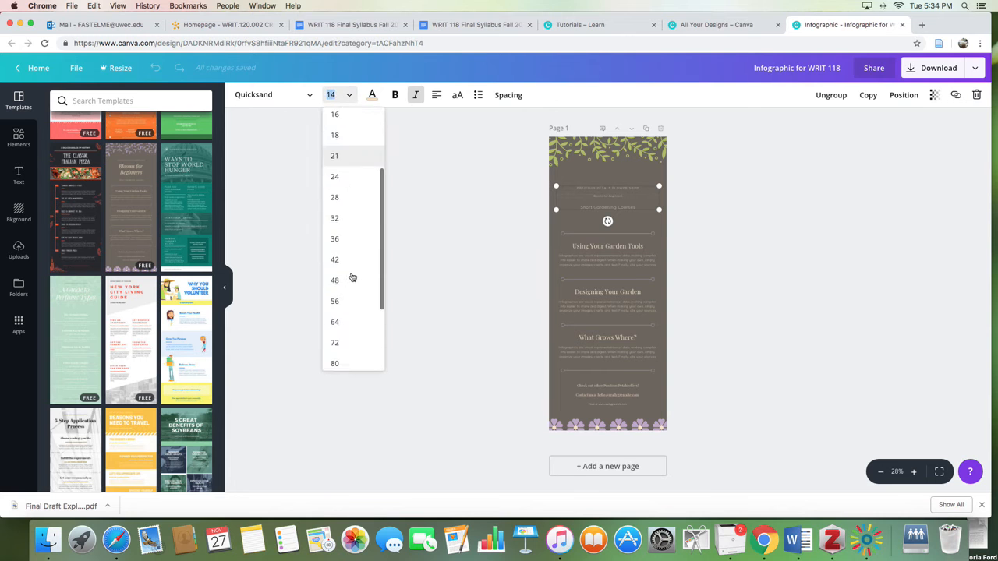
click(348, 297)
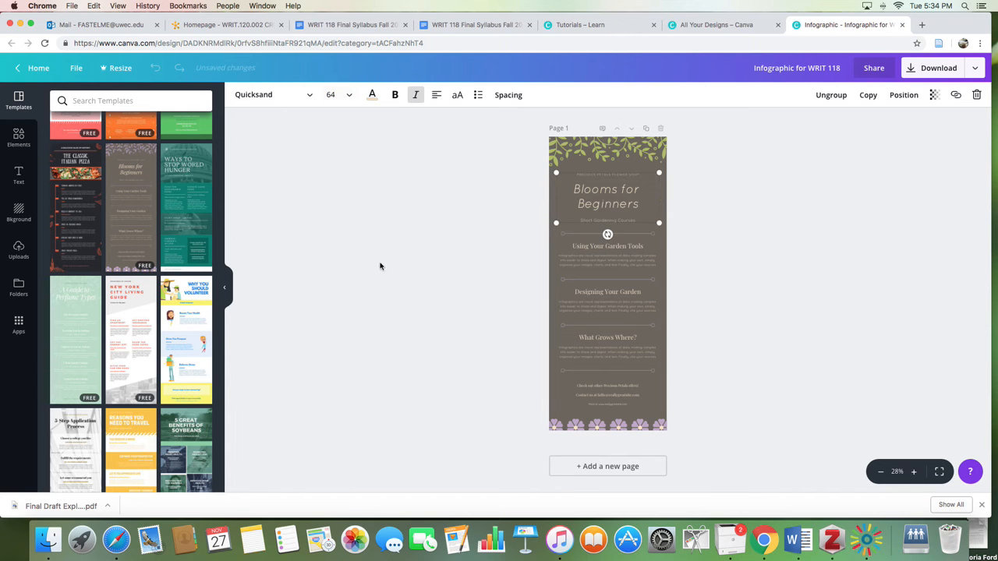
Try bold, non-italic and uppercase styling on the title and restore its unbolded, italic, mixed-case text.
triple_click(605, 193)
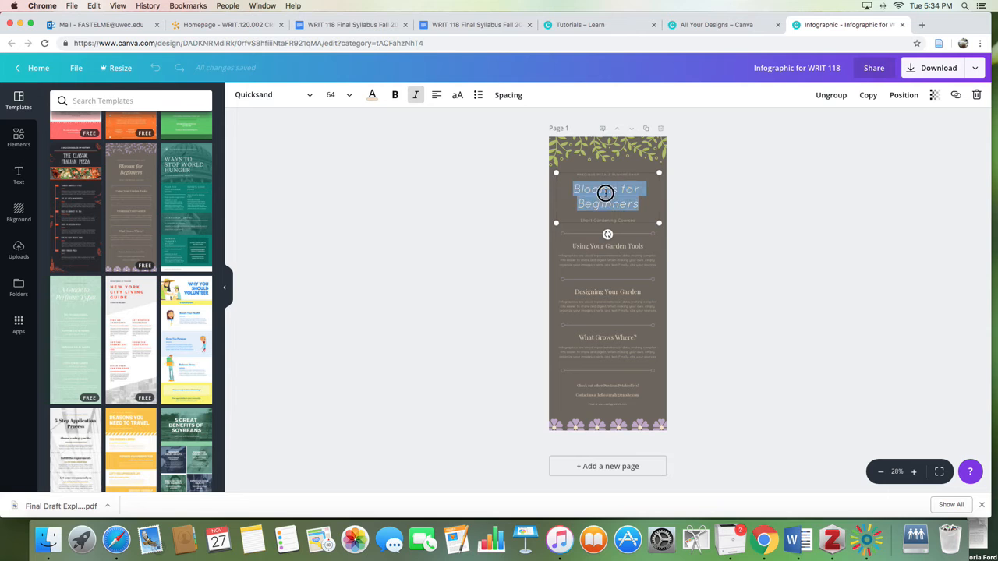
click(396, 95)
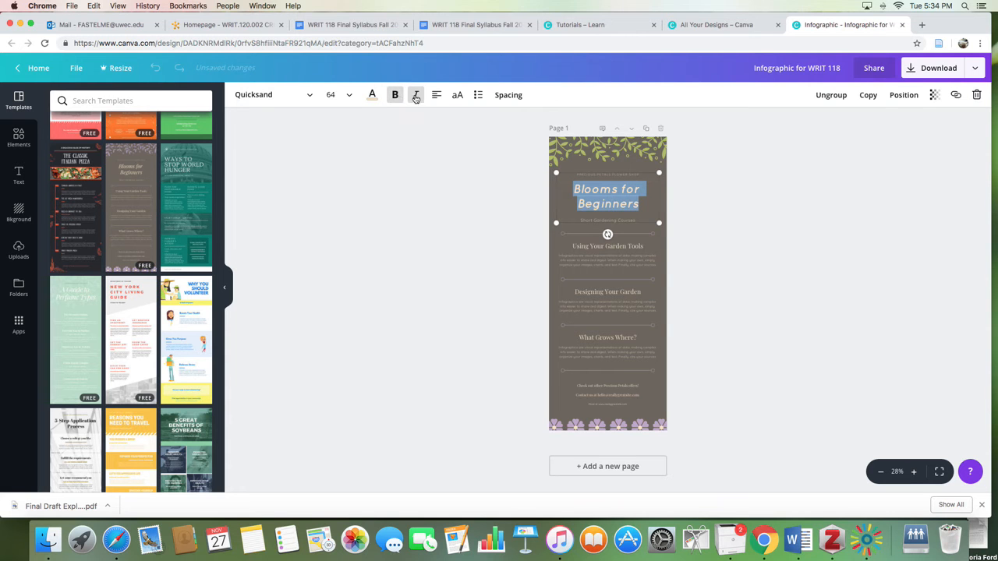
click(415, 95)
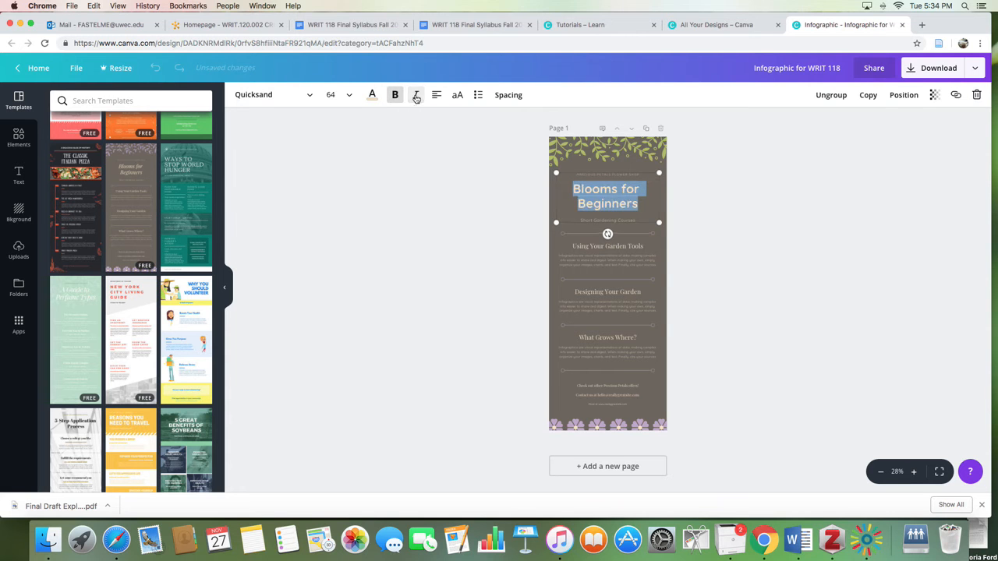
click(416, 95)
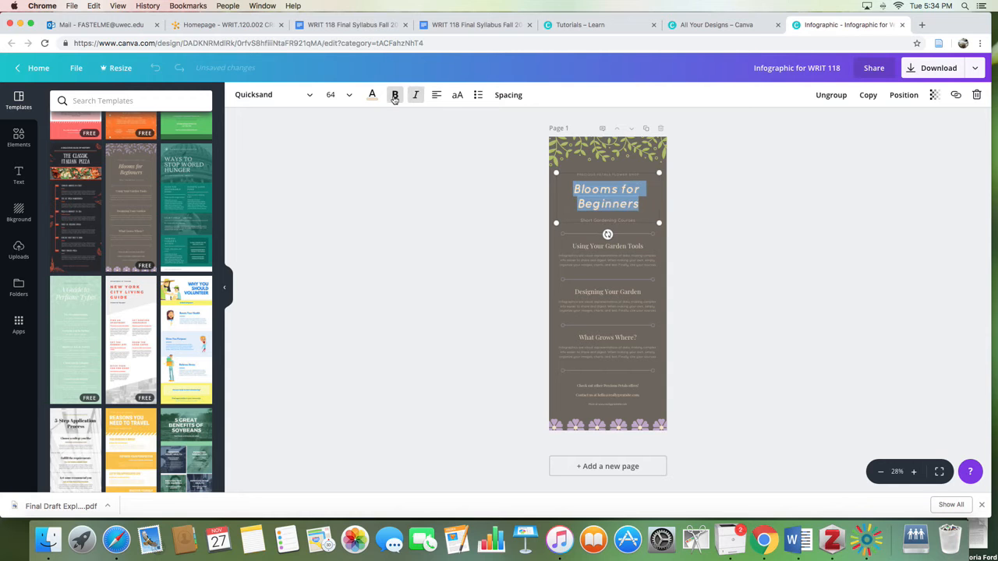
click(395, 95)
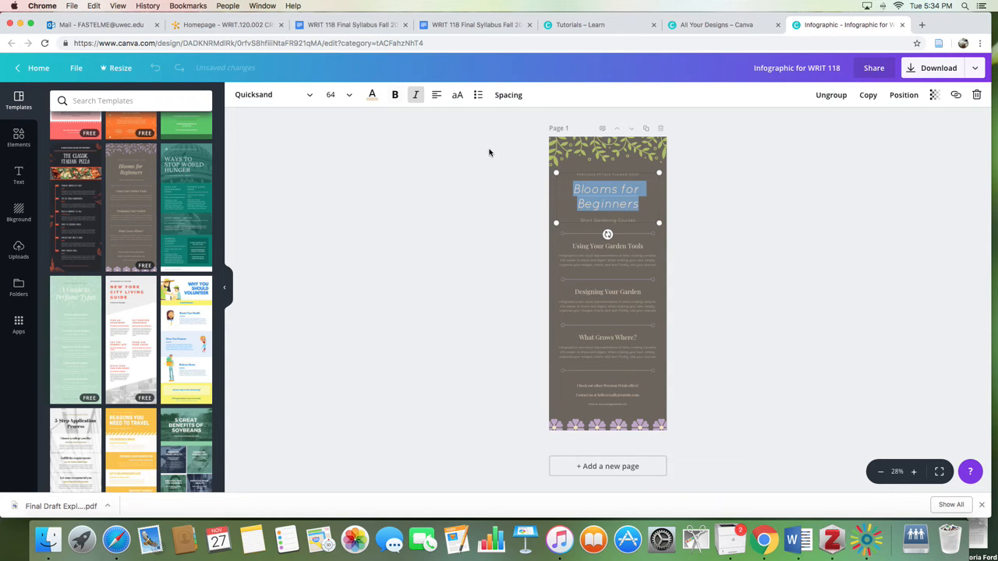
click(456, 95)
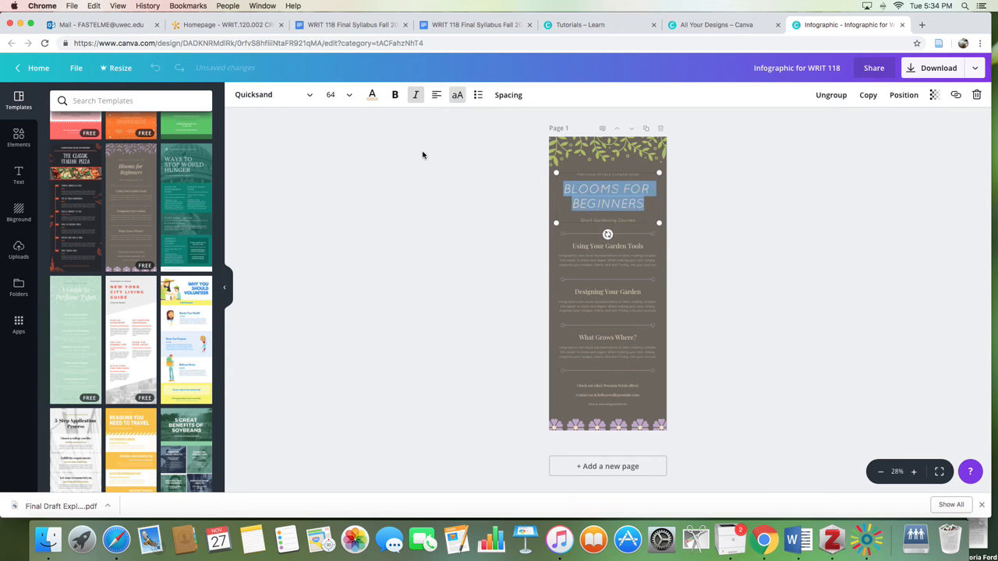
click(457, 95)
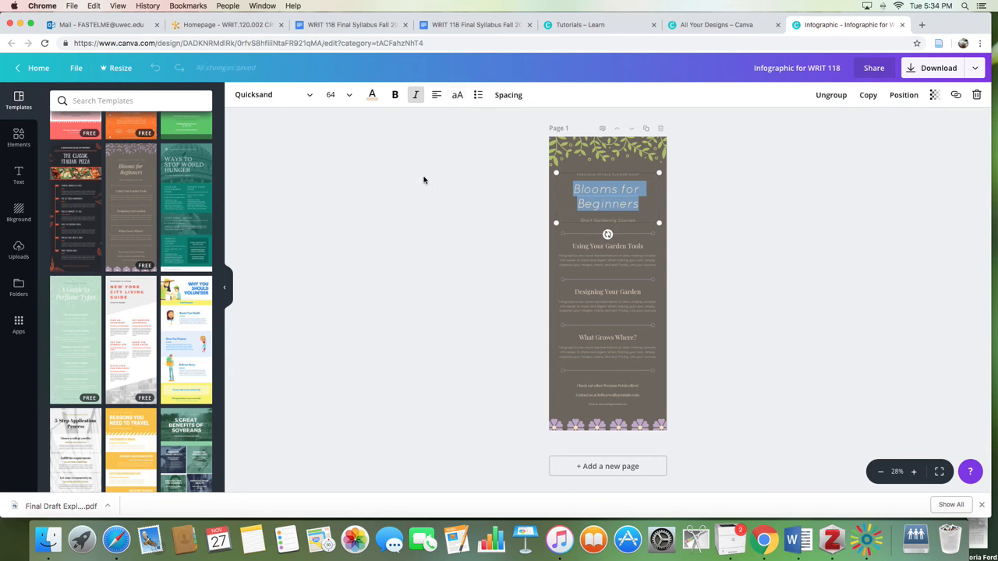
Try left and right alignment on the title text and return it to centered.
click(438, 98)
click(461, 119)
click(441, 119)
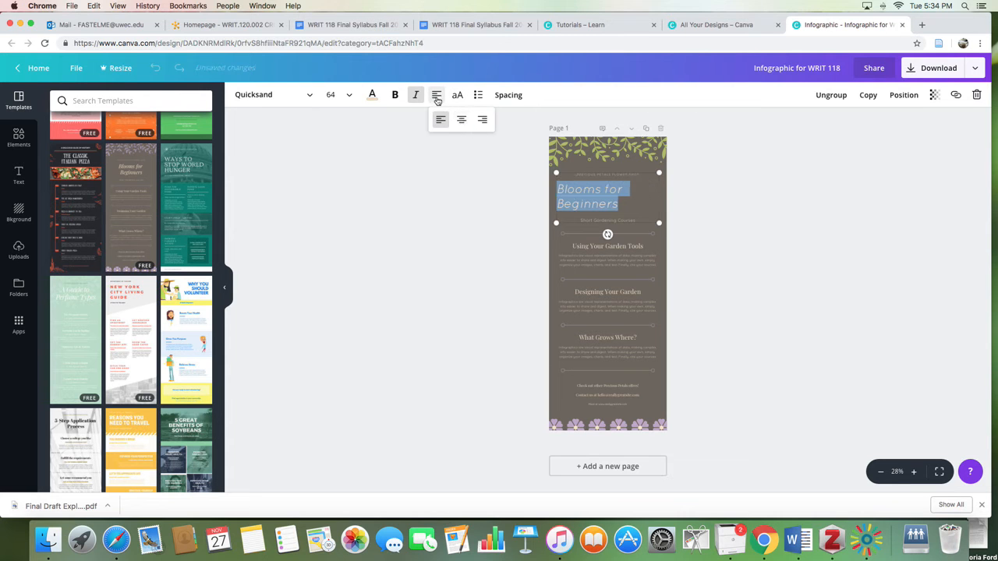
click(483, 120)
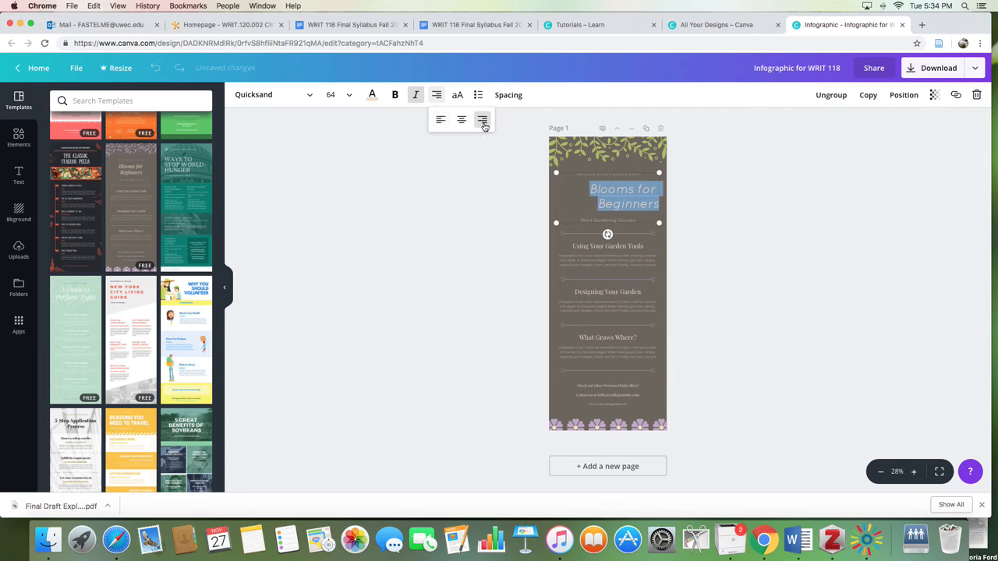
click(461, 121)
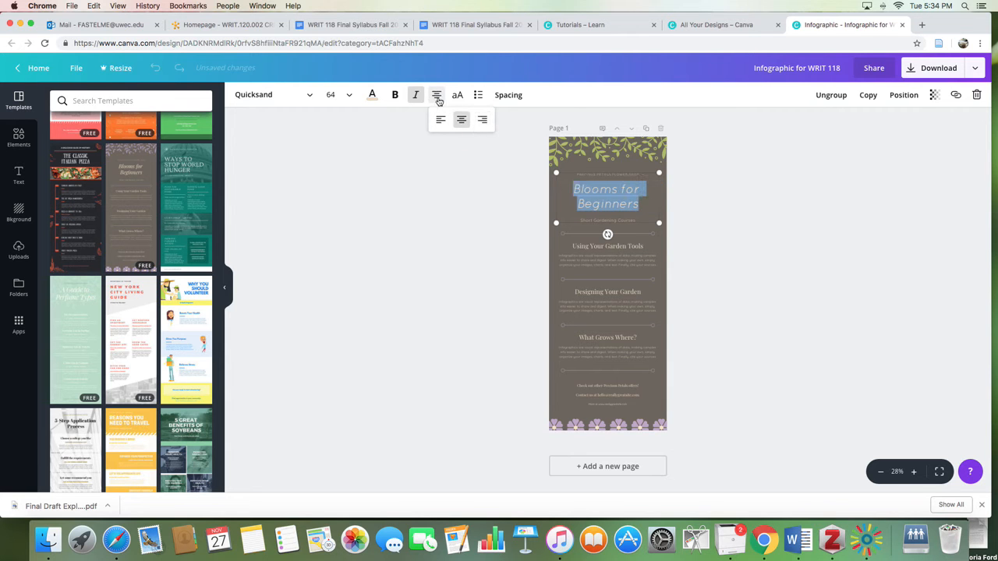
Set the title's letter spacing to 14 and line height to 1.13, trying the other text box anchors but keeping the middle one.
click(508, 95)
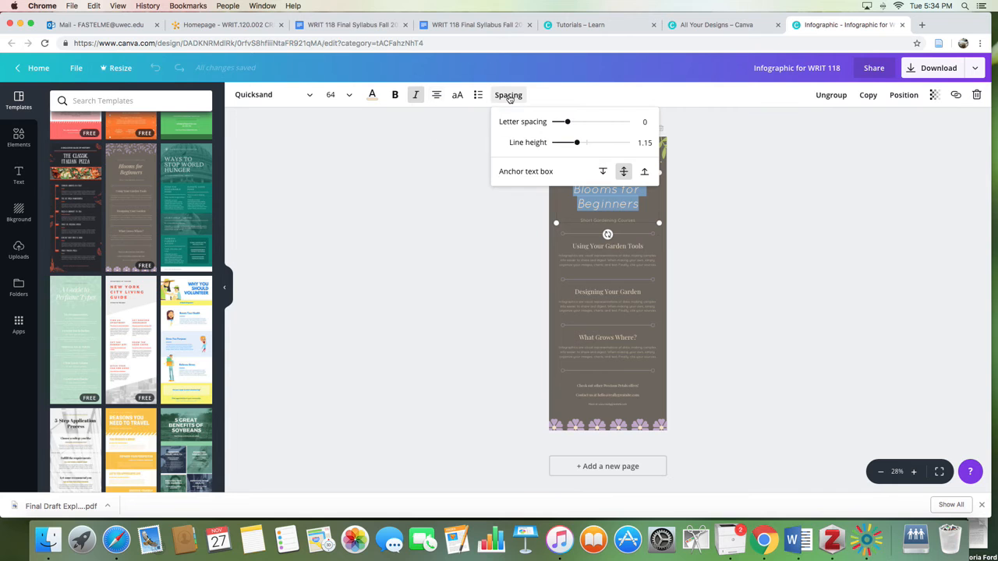
drag(567, 122, 576, 143)
click(601, 171)
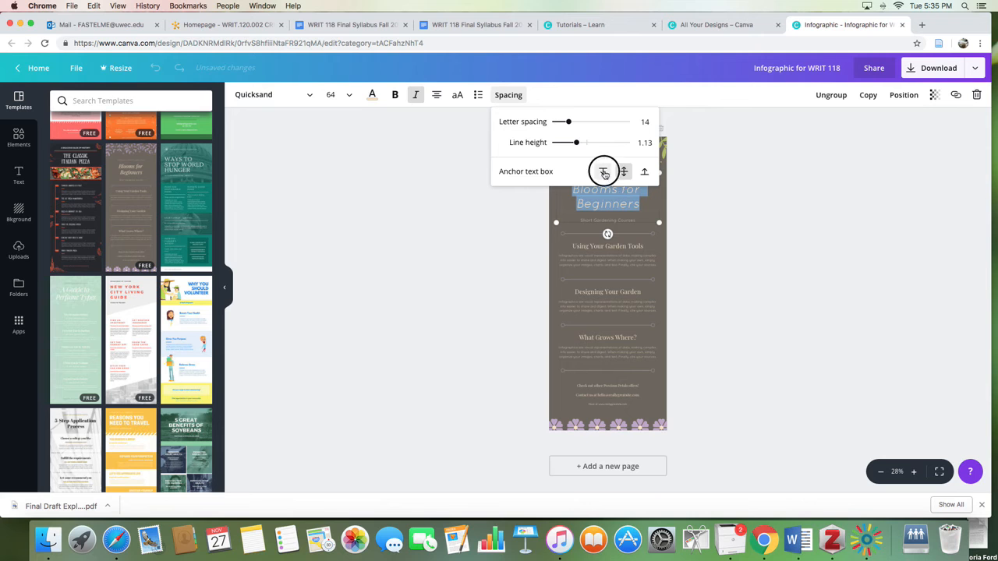
click(644, 172)
click(623, 173)
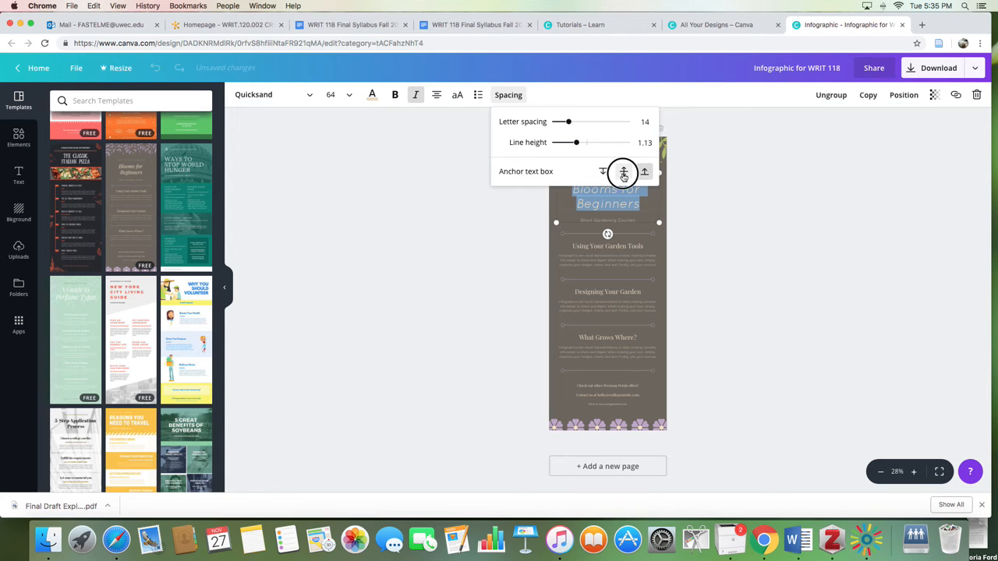
click(456, 196)
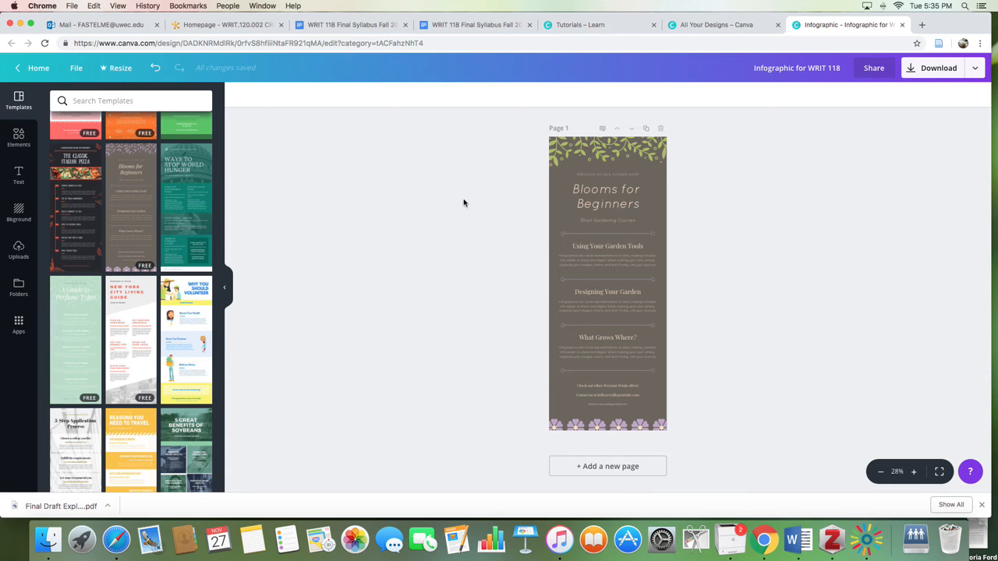
Set the flower shop name line above the title to size 21 in Abhaya Libre ExtraBold.
click(606, 174)
double_click(604, 174)
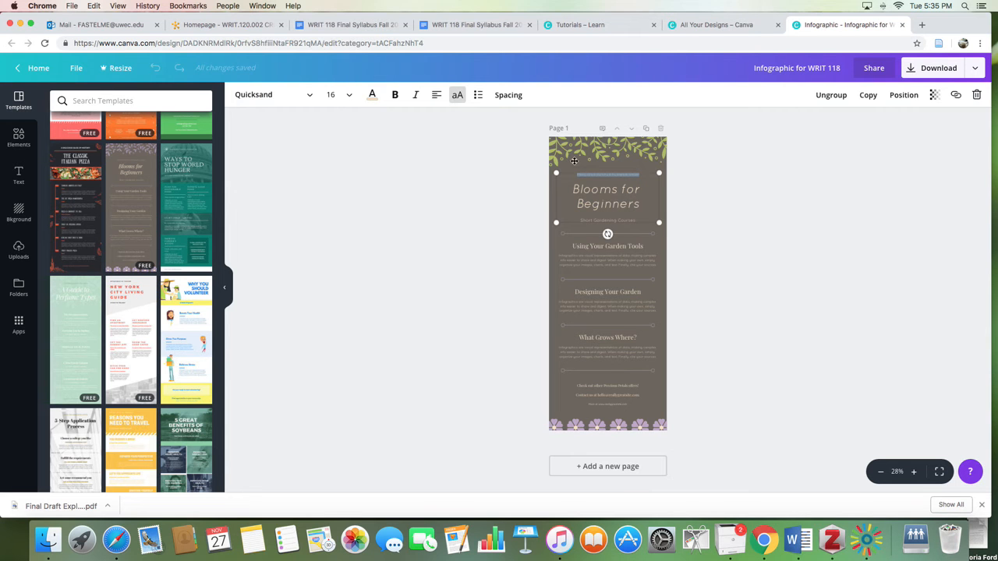
click(333, 95)
click(341, 260)
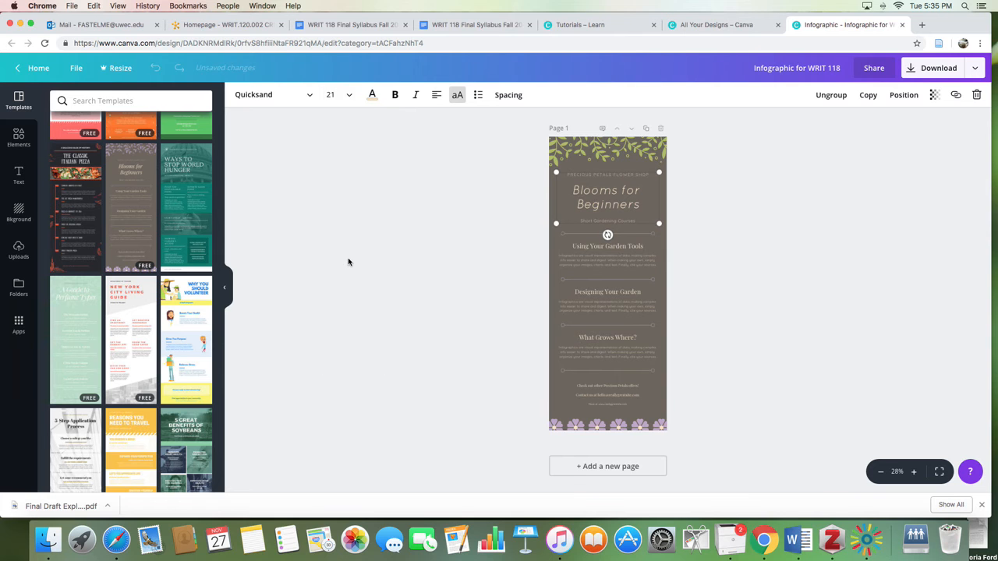
click(248, 95)
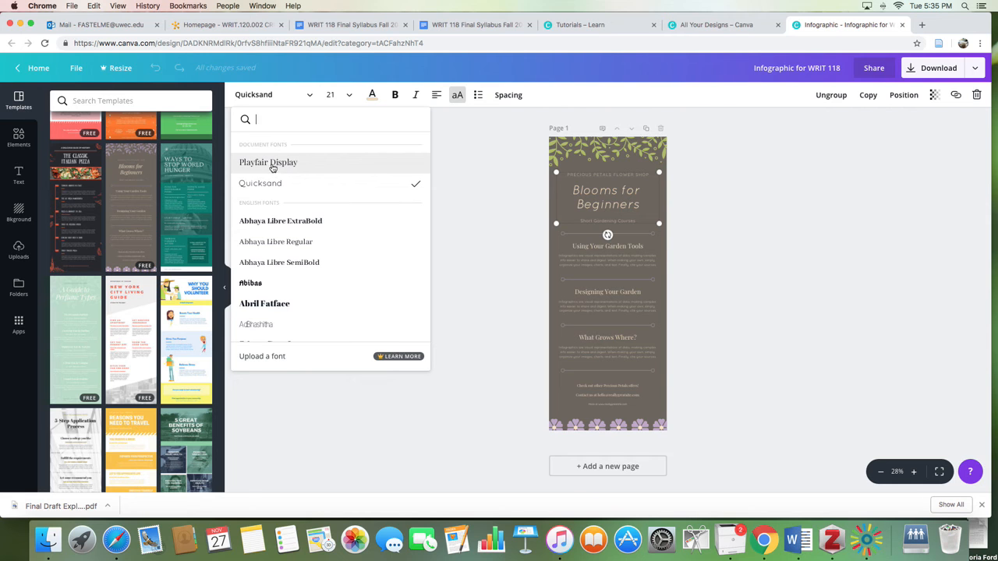
click(277, 224)
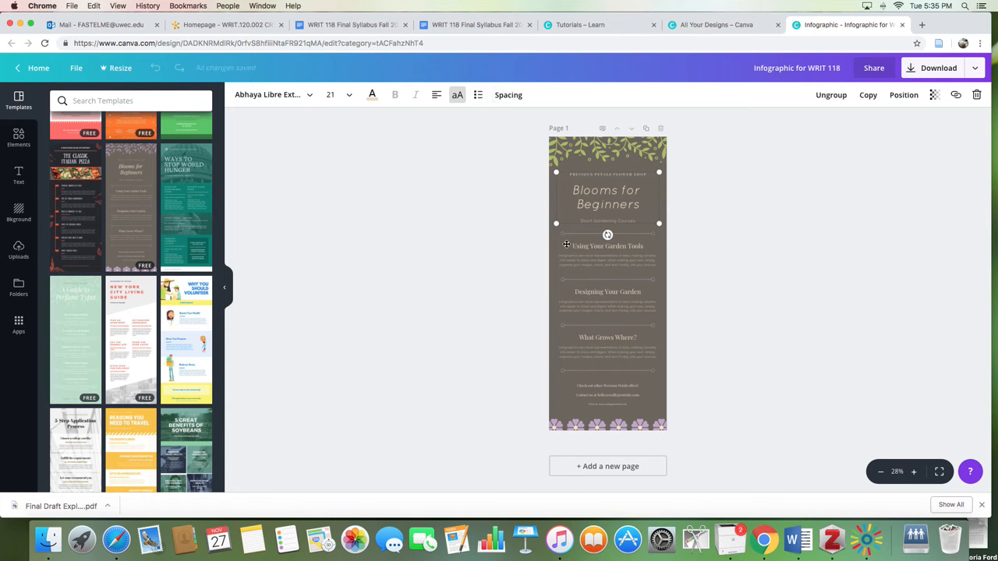
Ungroup the heading text block and select the "Blooms for Beginners" title on its own.
click(832, 96)
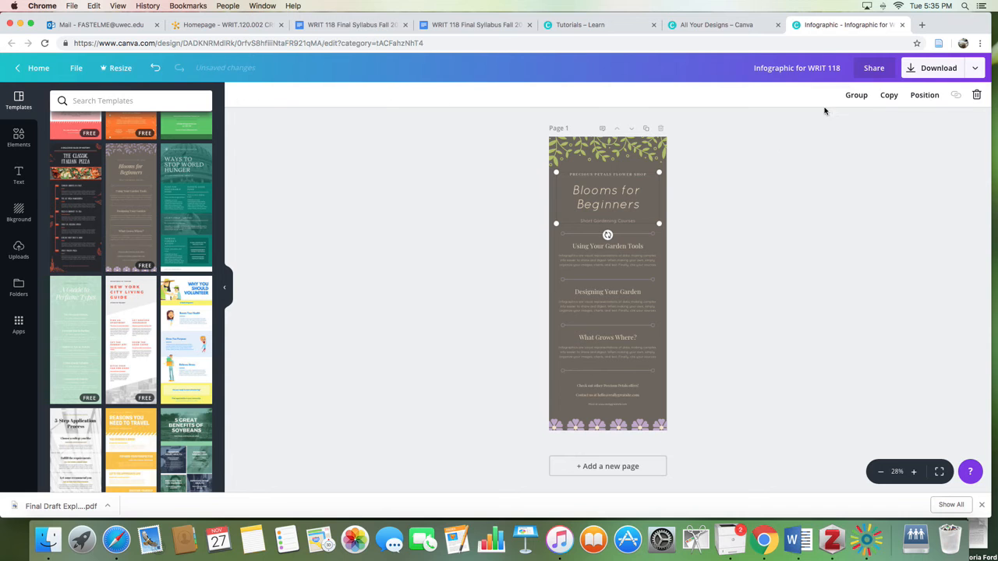
click(617, 191)
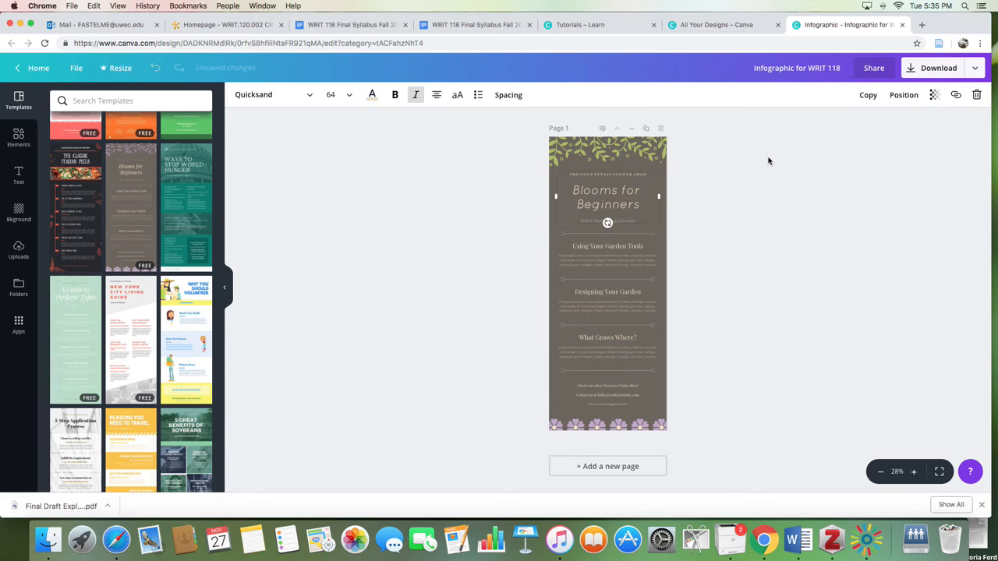
click(578, 174)
click(587, 205)
Try aligning the title to the top of the page, settle on the bottom alignment, and duplicate the title.
click(902, 96)
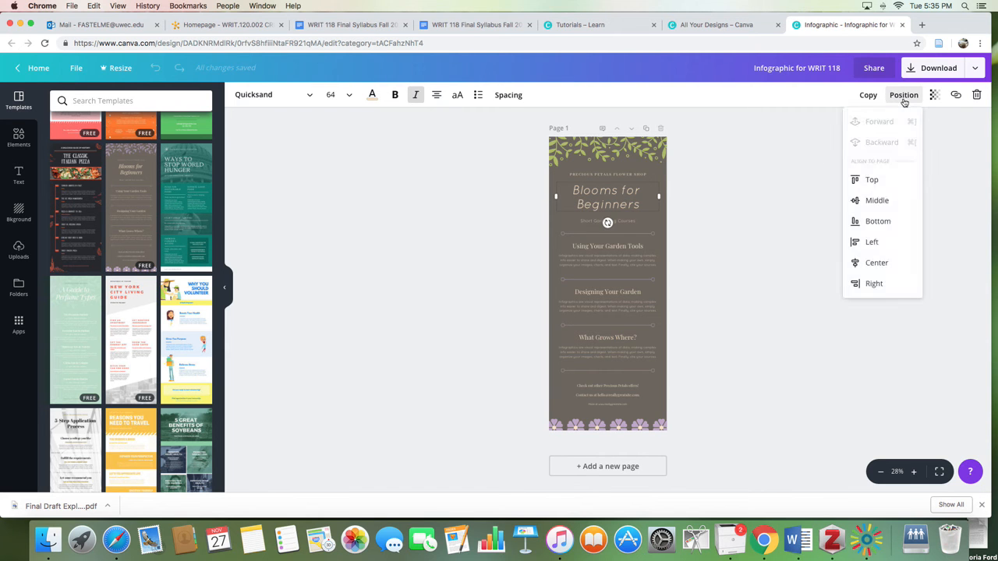
click(880, 182)
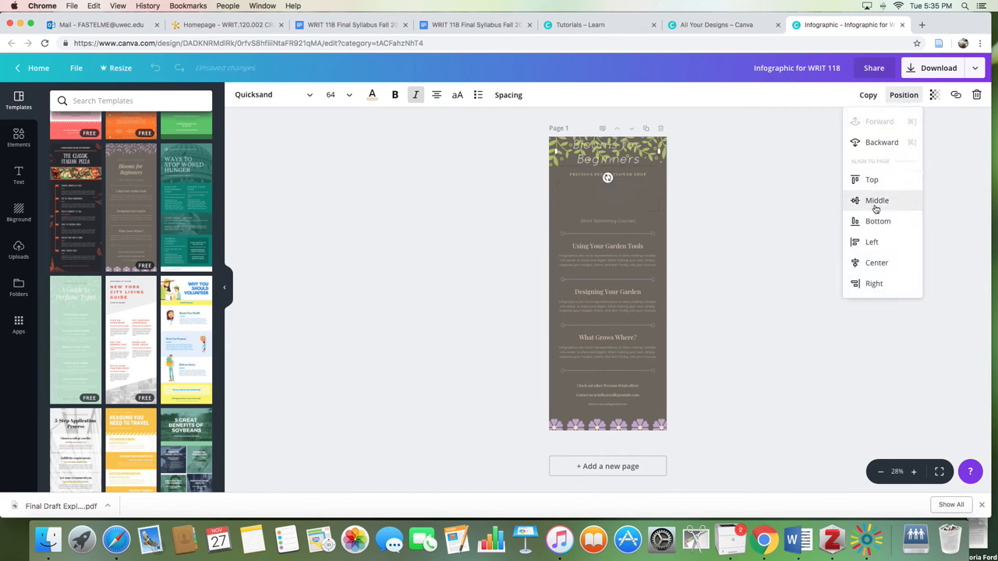
click(876, 202)
click(873, 263)
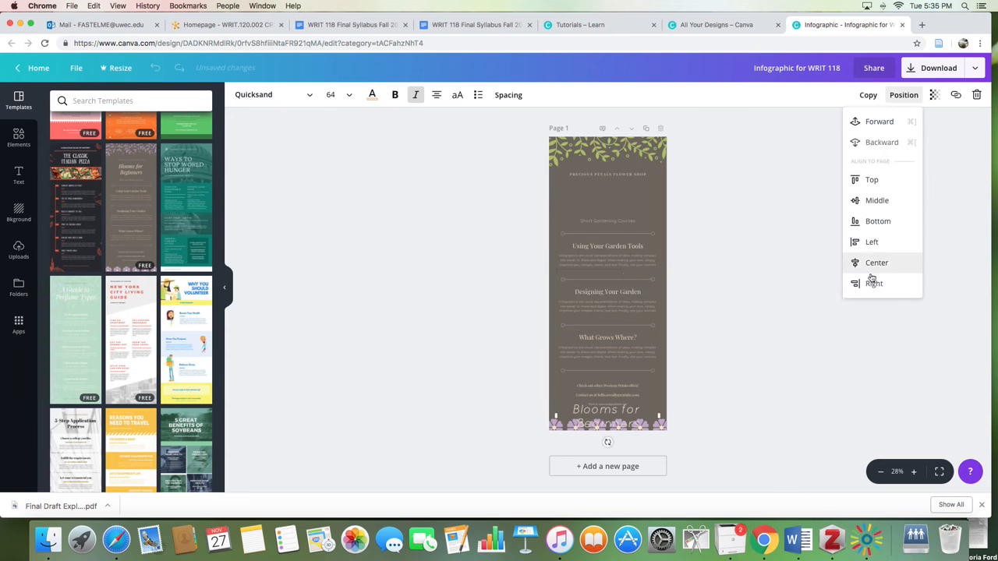
click(288, 88)
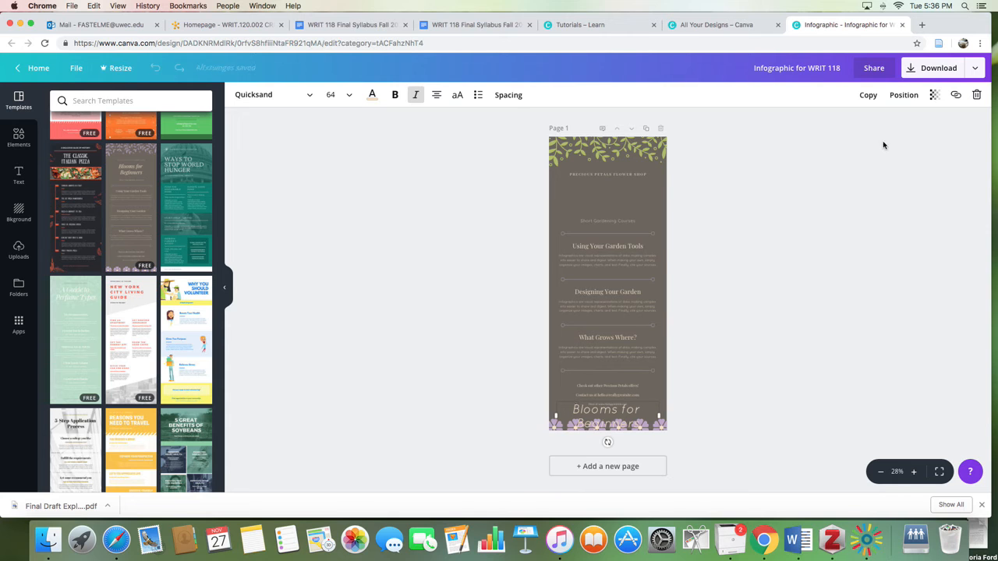
click(872, 99)
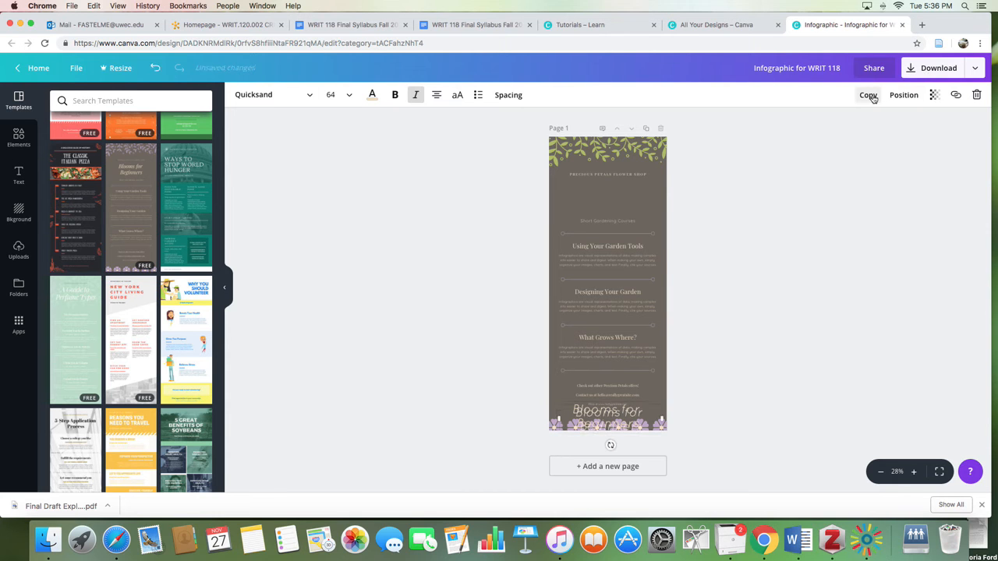
Try a transparency of 18 on the green leaf graphic and restore its stronger opacity.
click(935, 95)
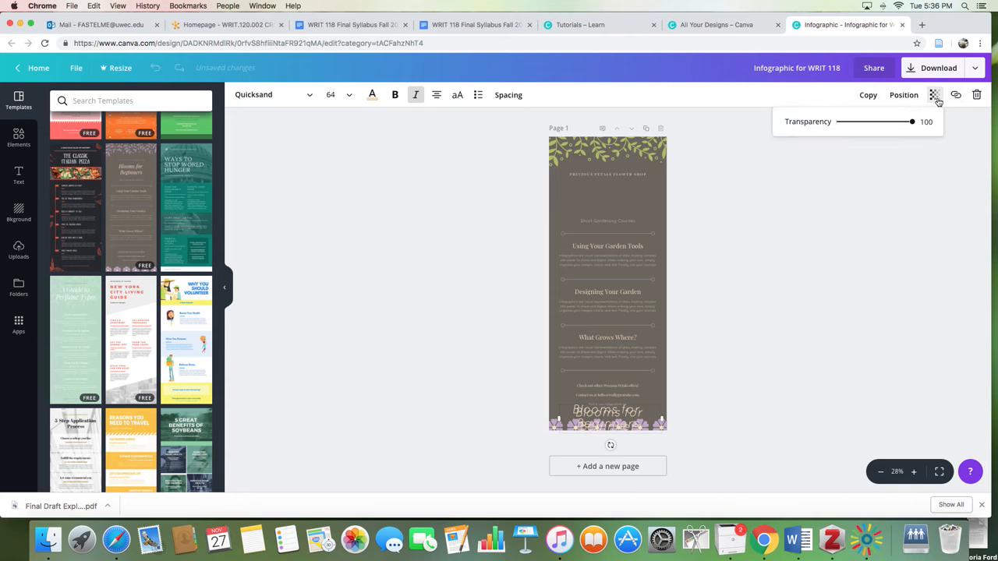
click(613, 414)
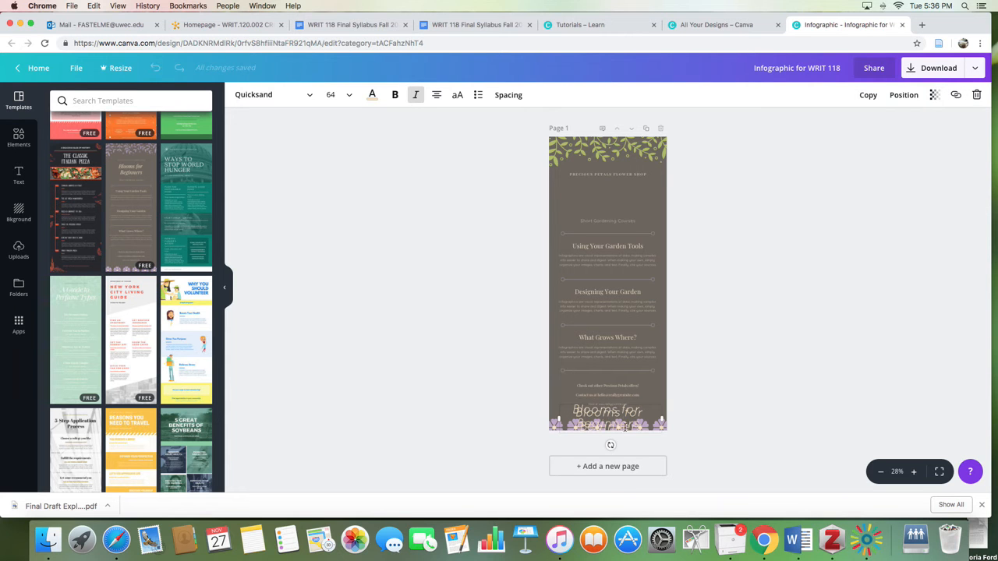
click(605, 151)
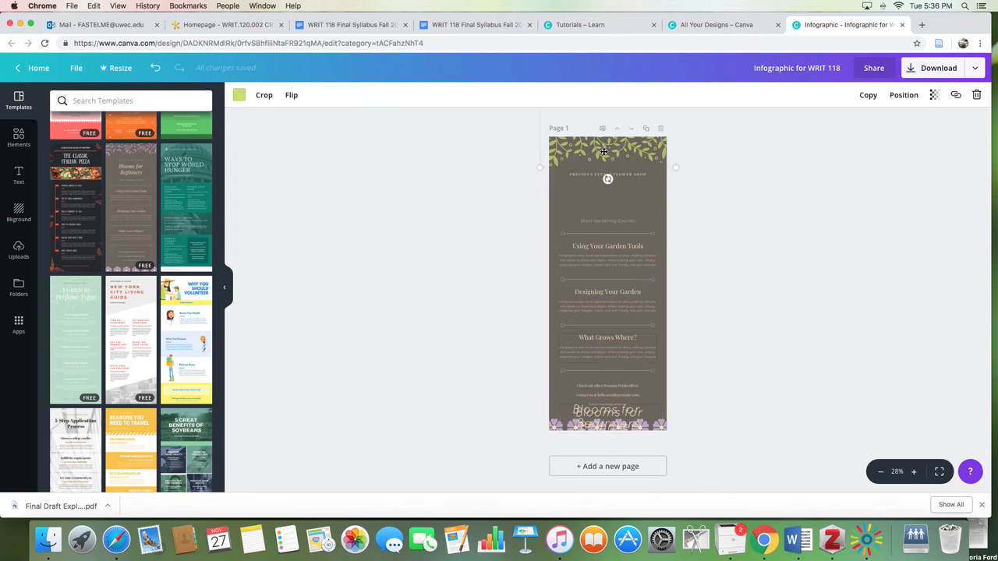
click(935, 96)
drag(893, 122, 850, 126)
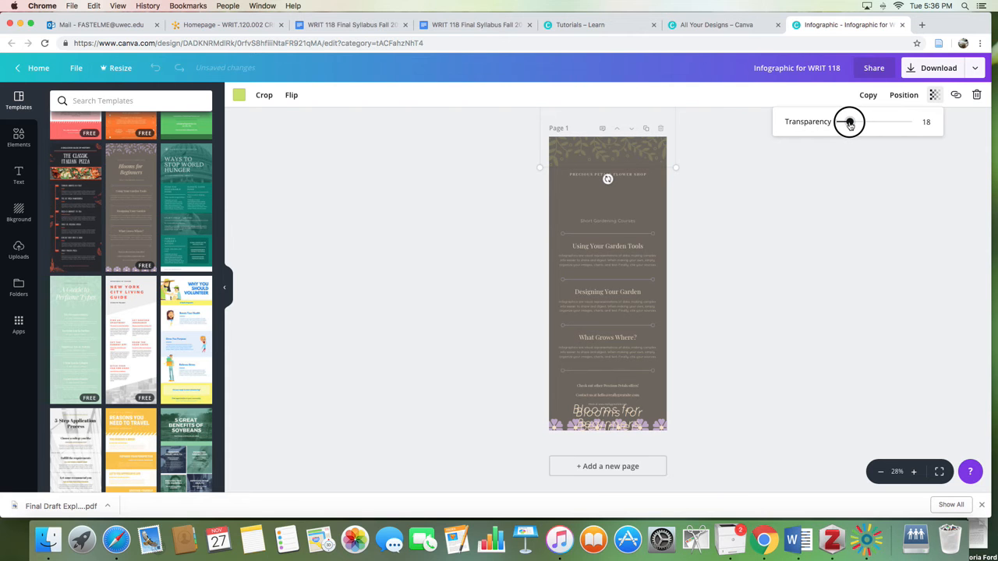
drag(850, 125, 887, 124)
click(745, 437)
Move the duplicate title back beneath the flower shop name line and delete the other title at the page's bottom.
click(618, 413)
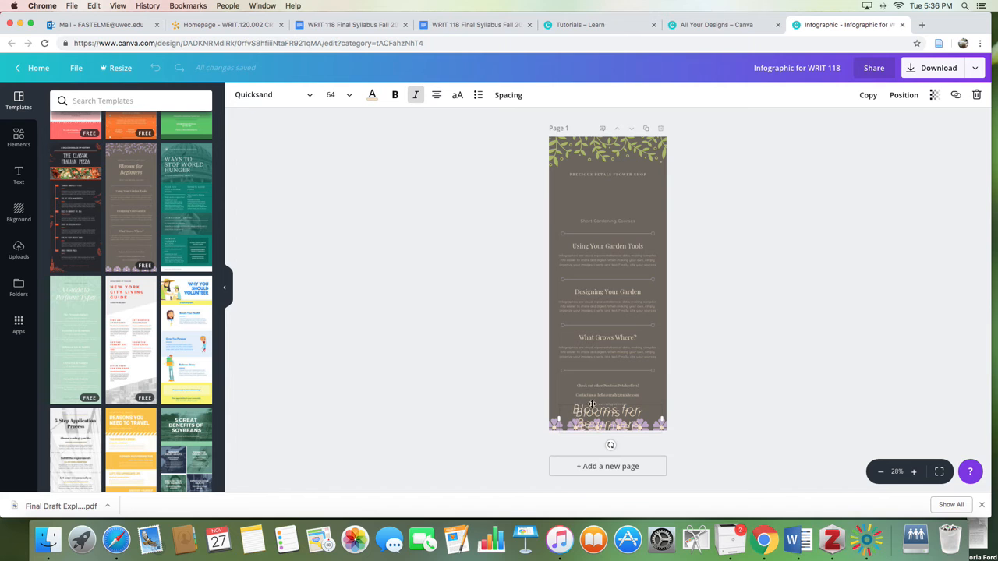
click(889, 97)
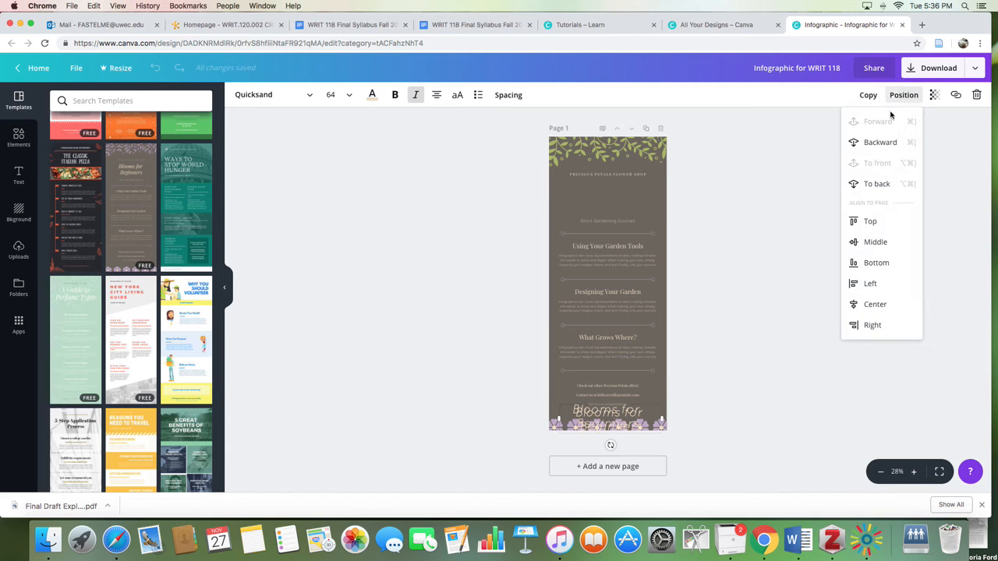
click(869, 222)
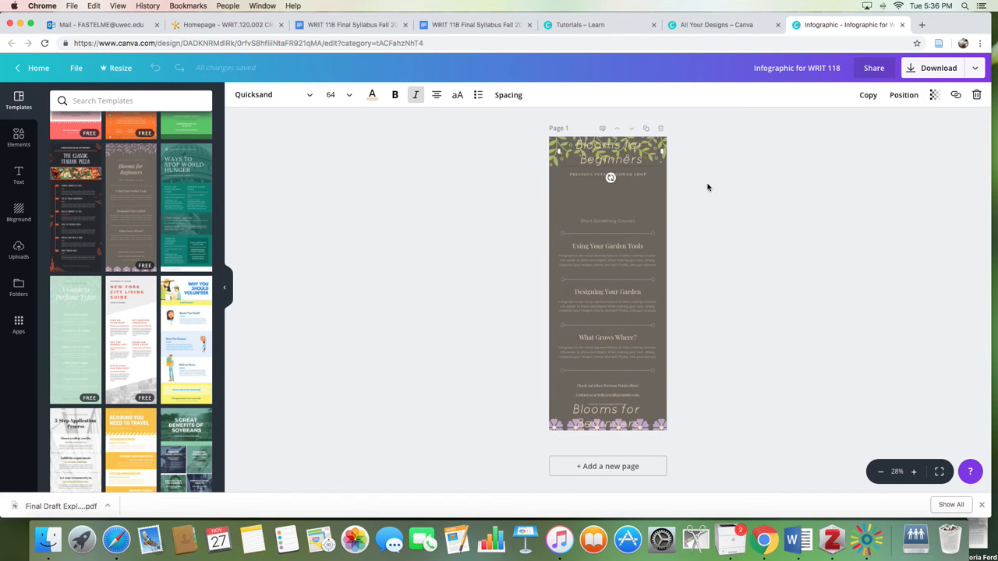
drag(654, 167, 651, 213)
click(607, 420)
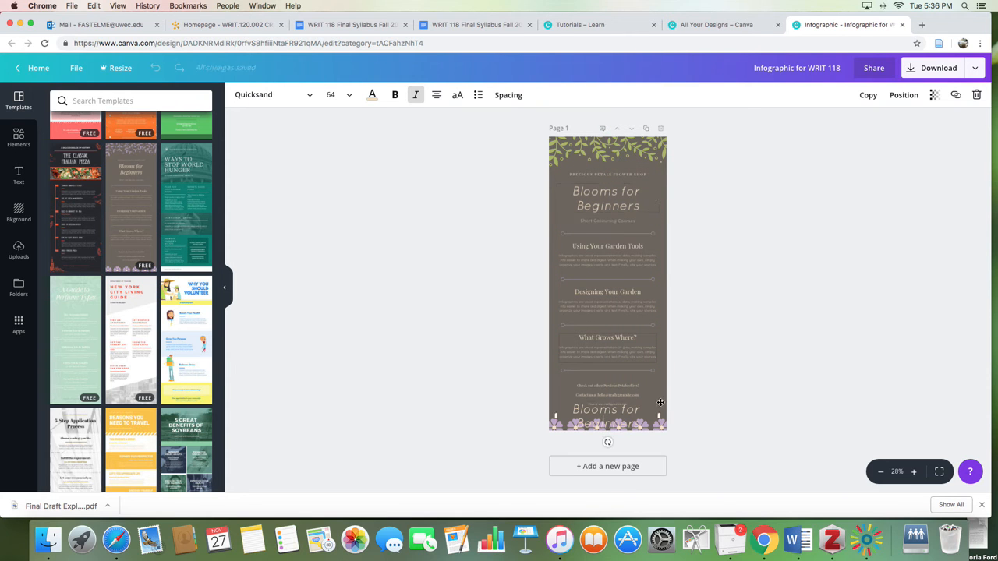
key(Delete)
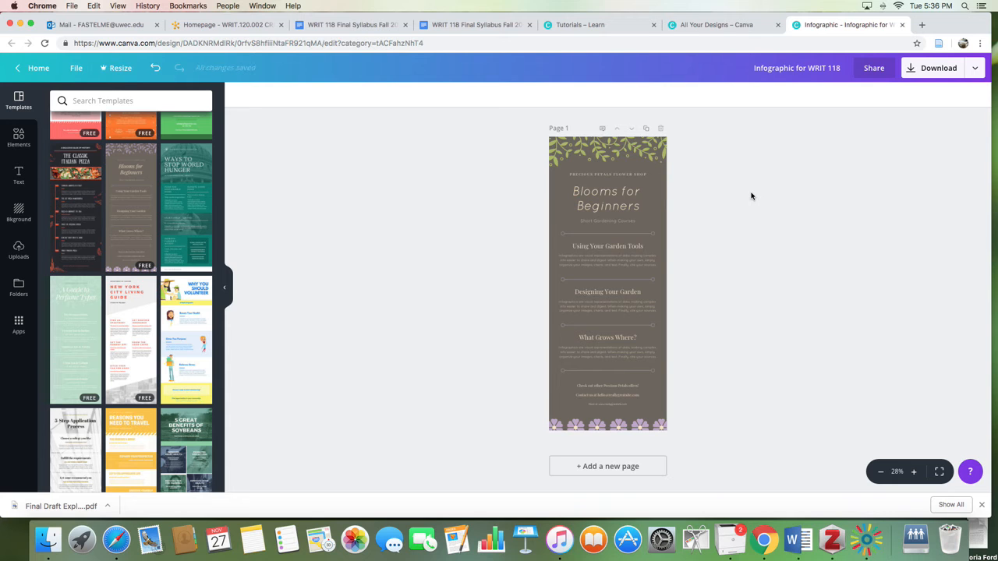
Add a new blank page after the infographic and duplicate the infographic page.
click(585, 466)
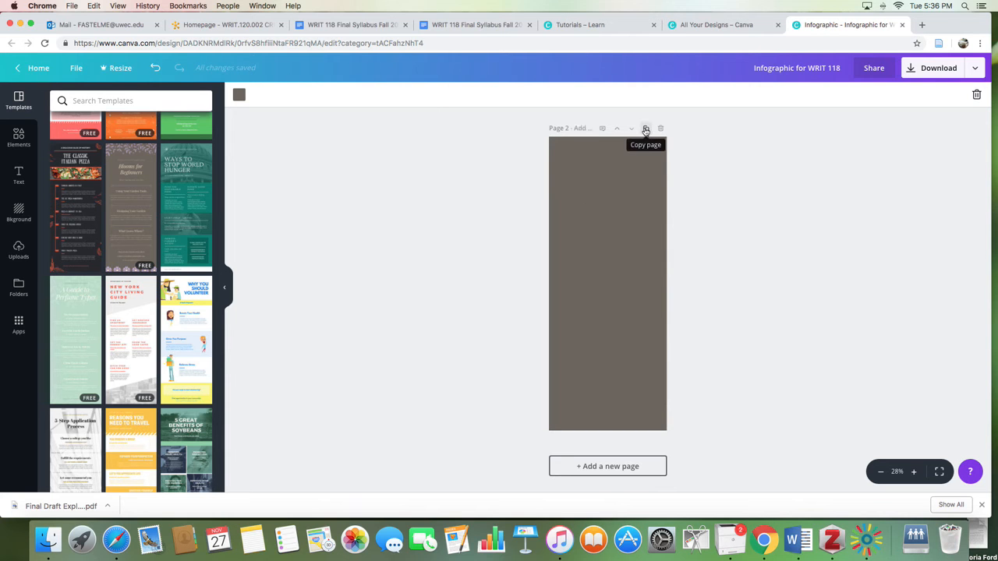
scroll(644, 137, up, 5)
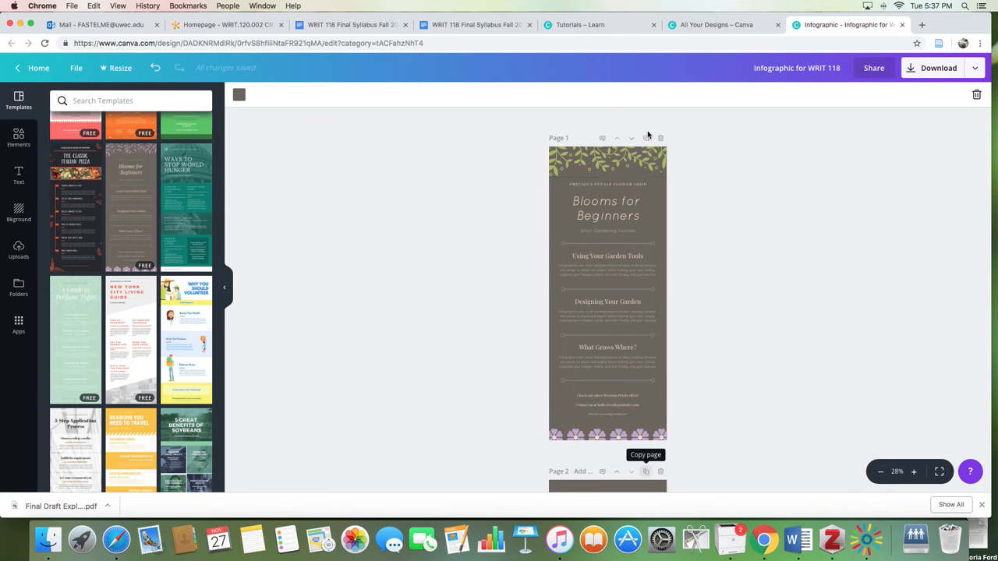
click(644, 139)
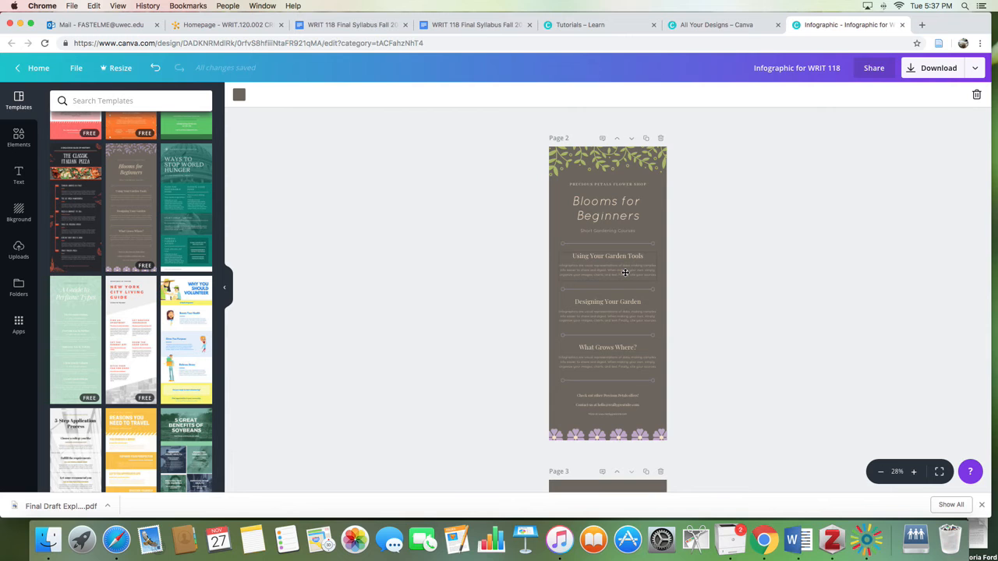
Delete the duplicated infographic page and select the blank page's background.
click(625, 272)
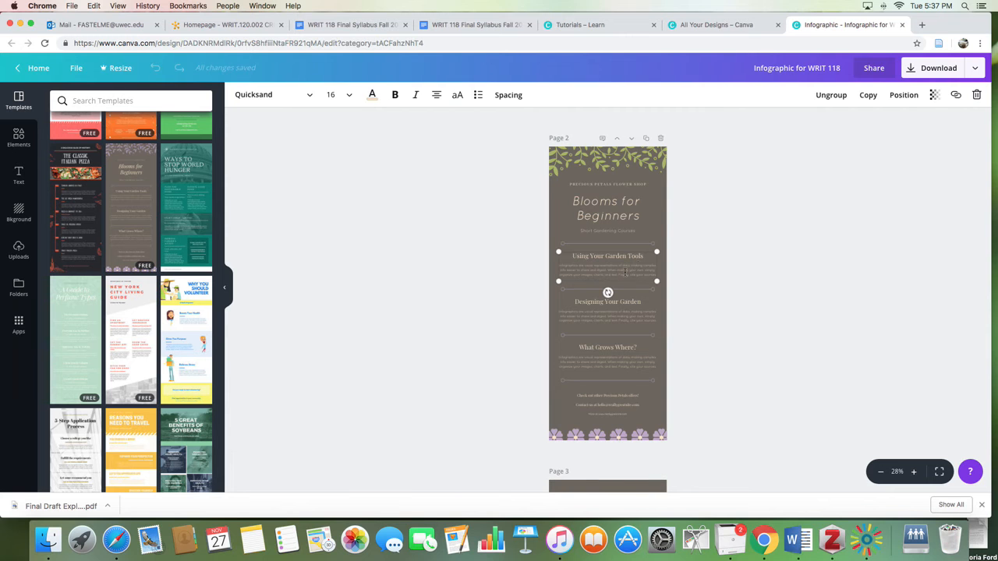
click(664, 214)
click(656, 209)
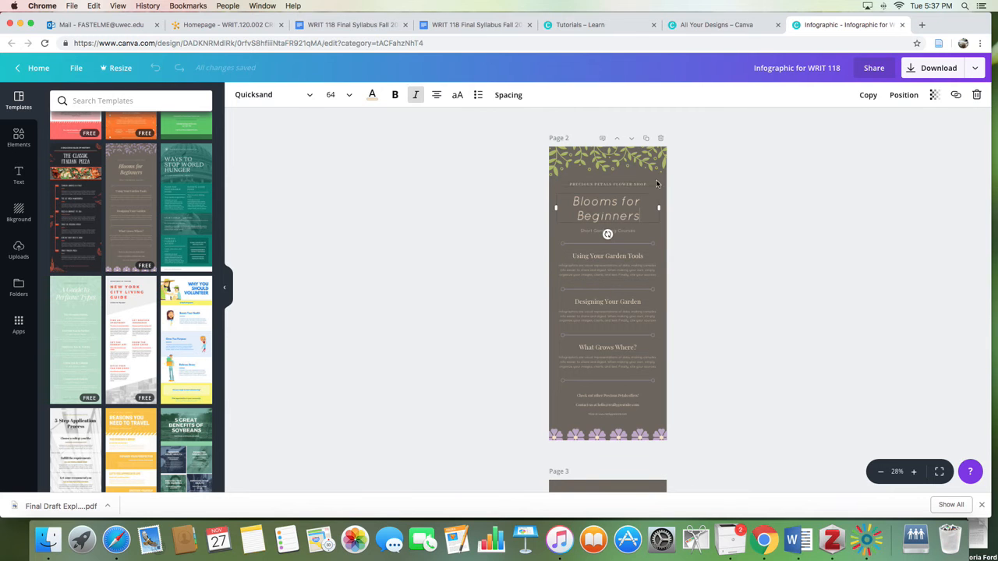
click(661, 140)
click(625, 271)
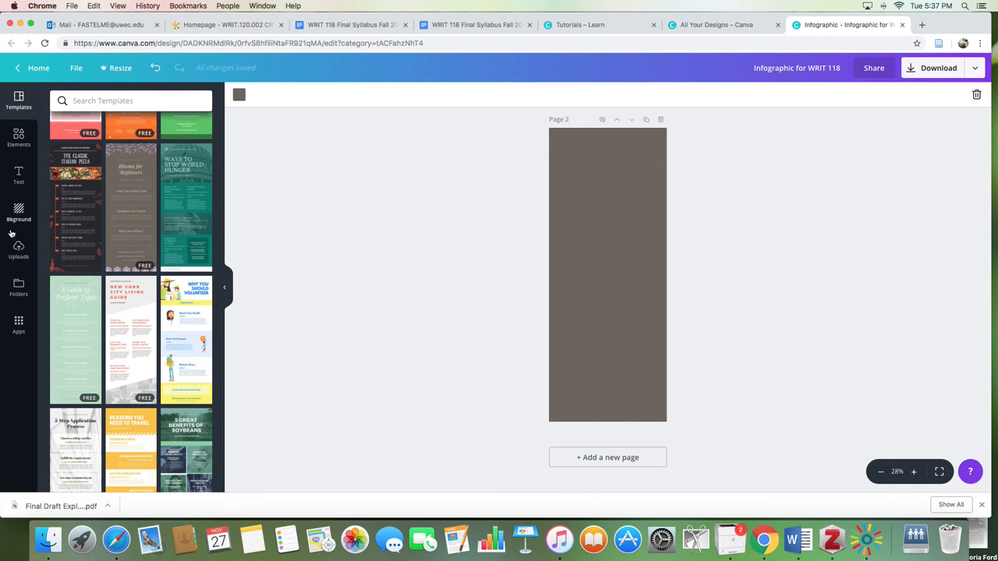
Browse the design elements and place the record player illustration on the upper part of the blank page.
click(17, 139)
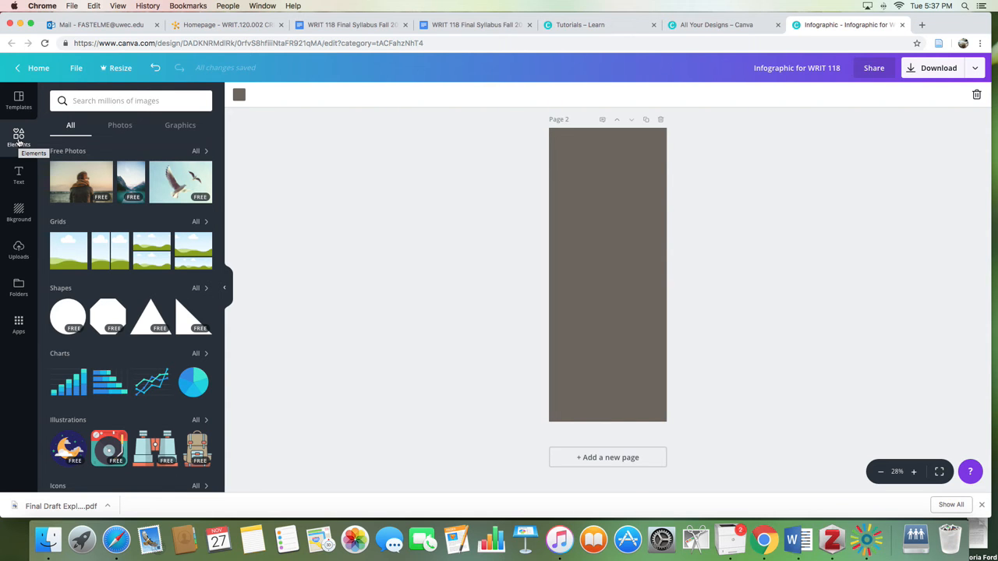
scroll(58, 255, down, 3)
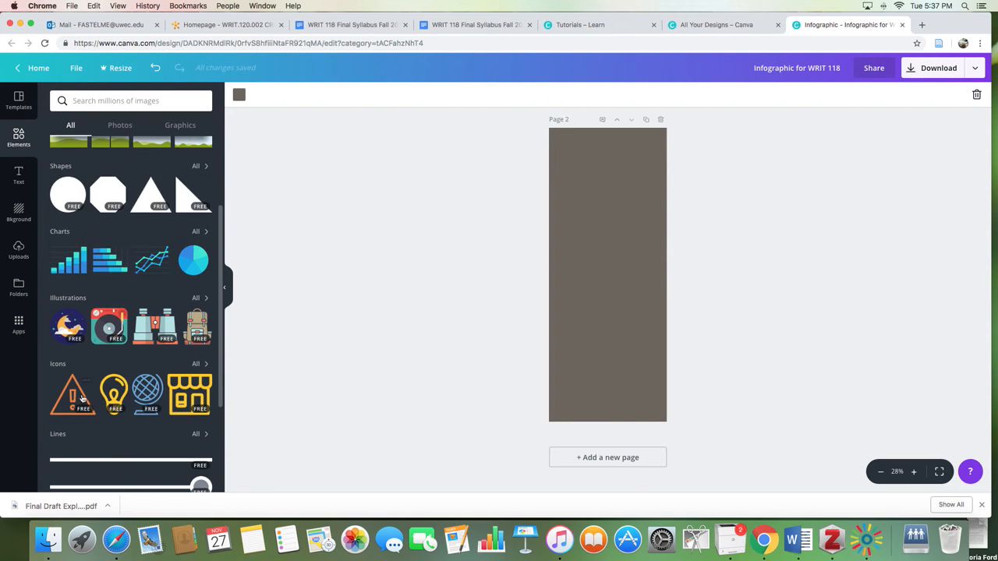
scroll(61, 385, down, 1)
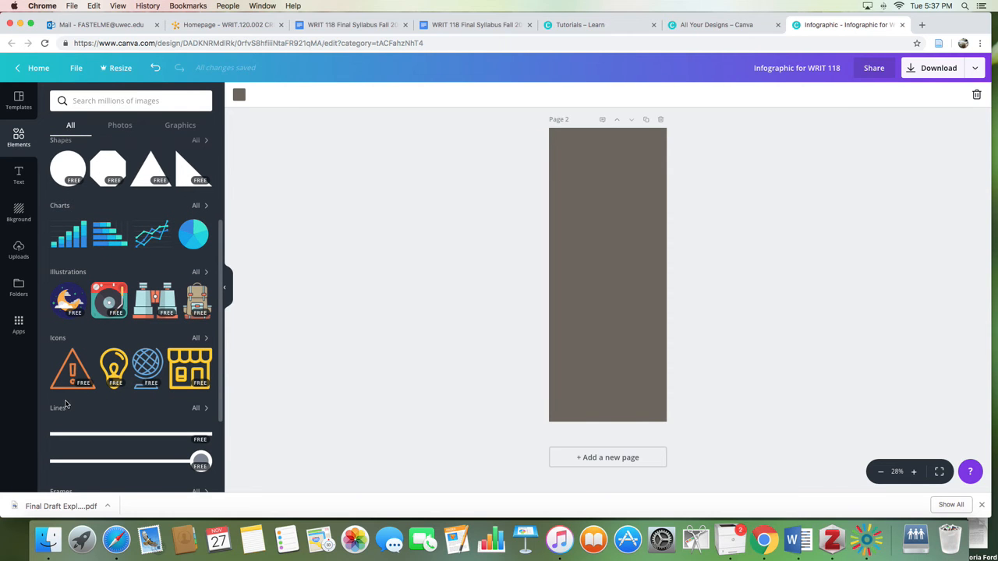
scroll(122, 403, down, 3)
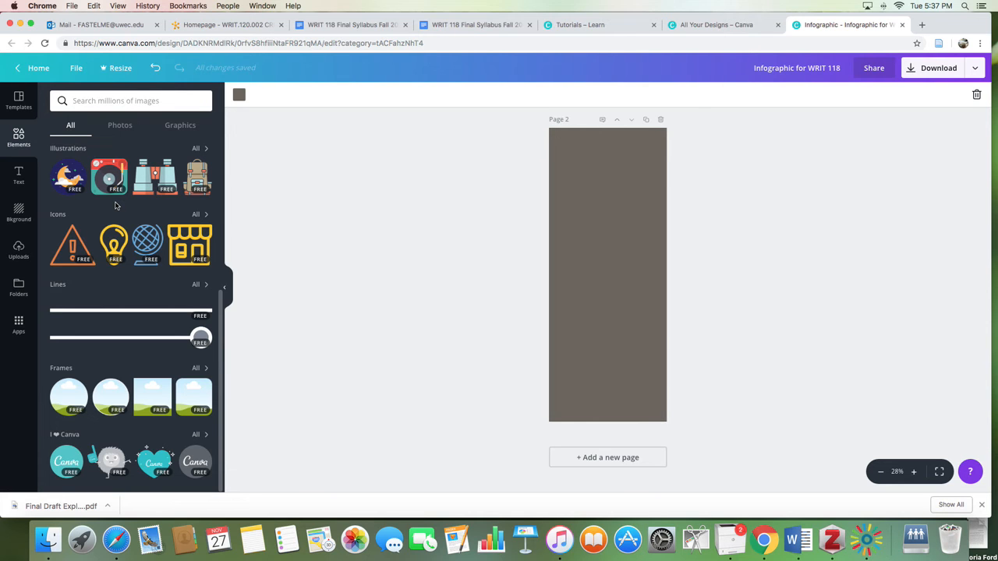
scroll(116, 205, up, 3)
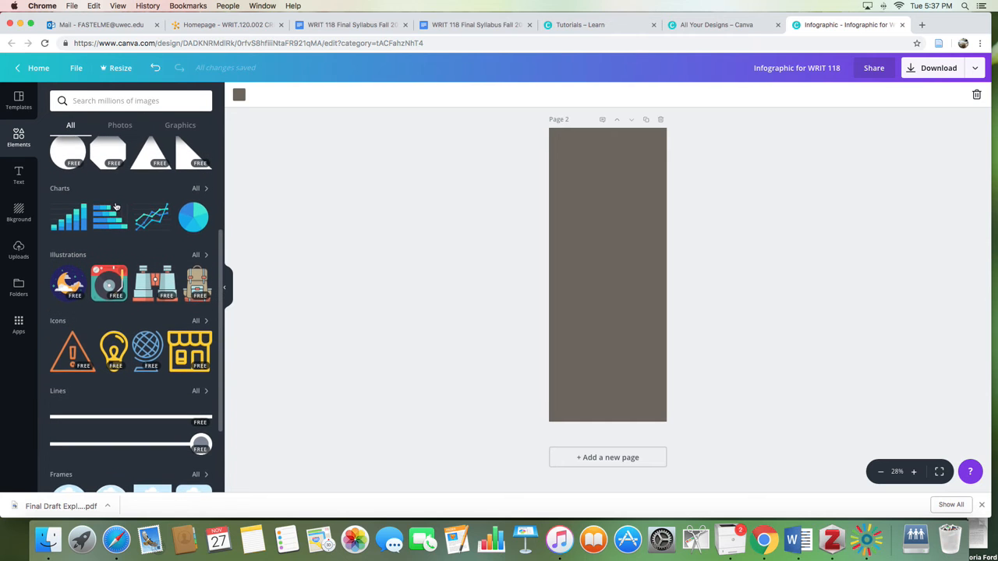
drag(113, 288, 580, 182)
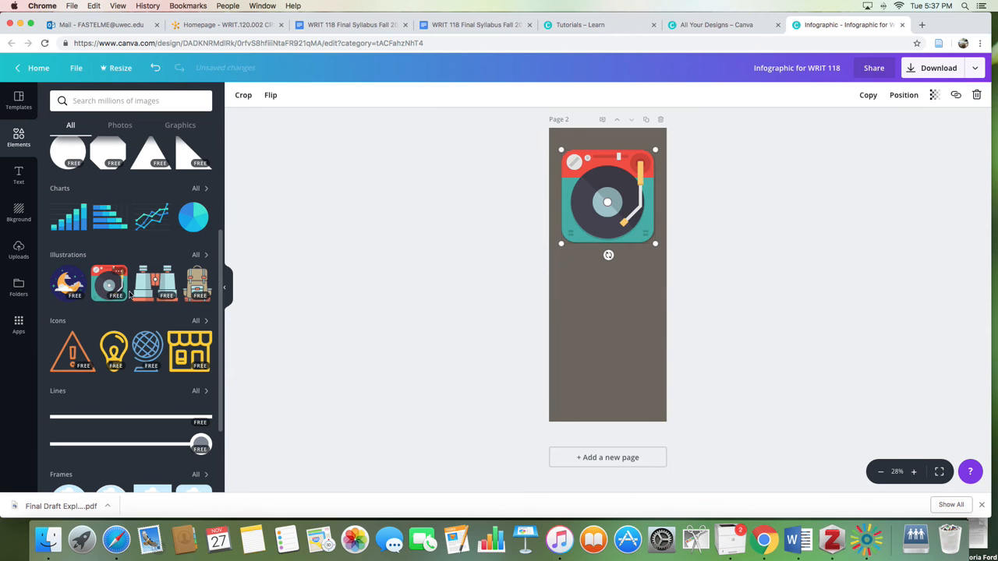
Show all illustrations in the elements library and search for "Illustrations dog".
click(198, 255)
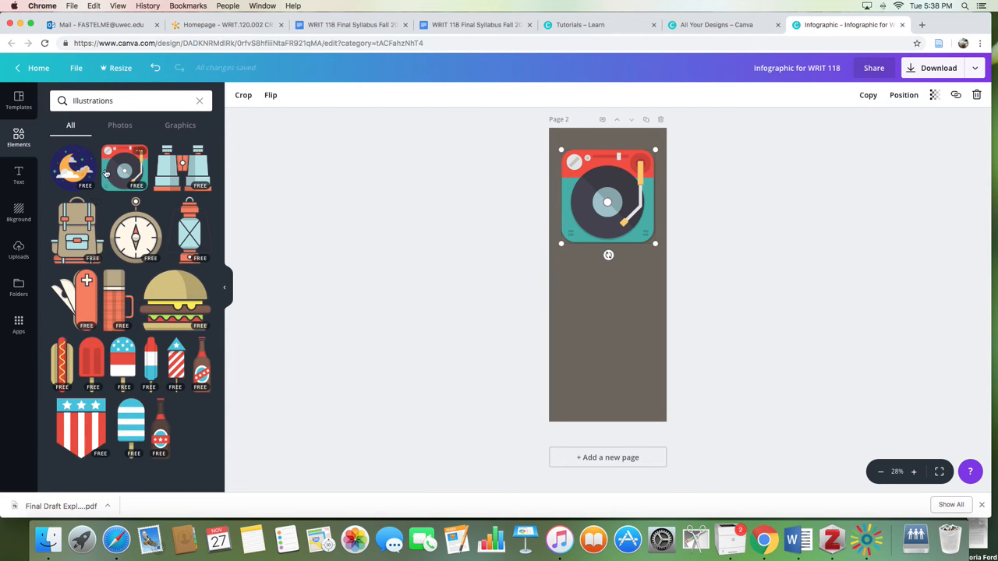
click(126, 99)
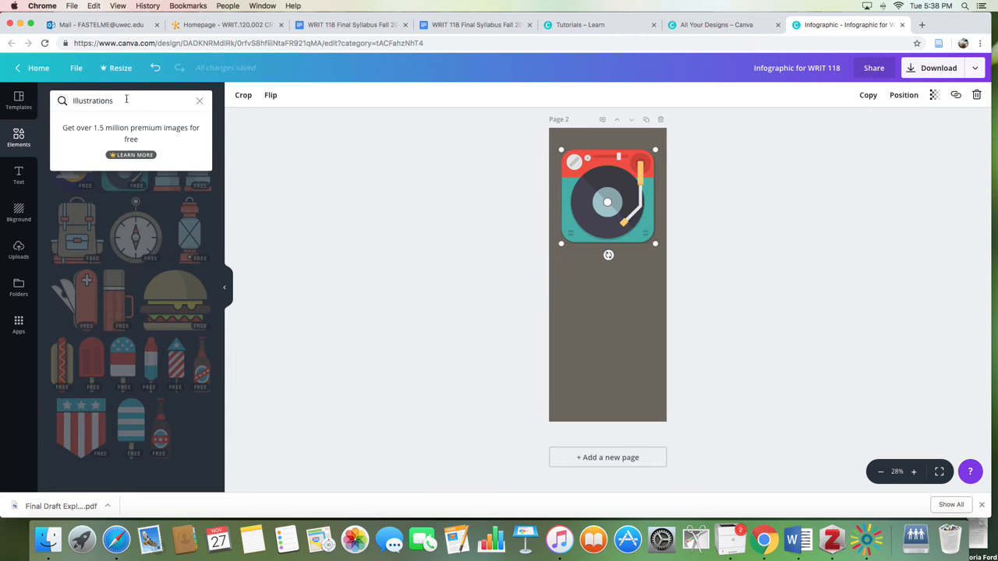
text(do)
key(BackSpace)
key(BackSpace)
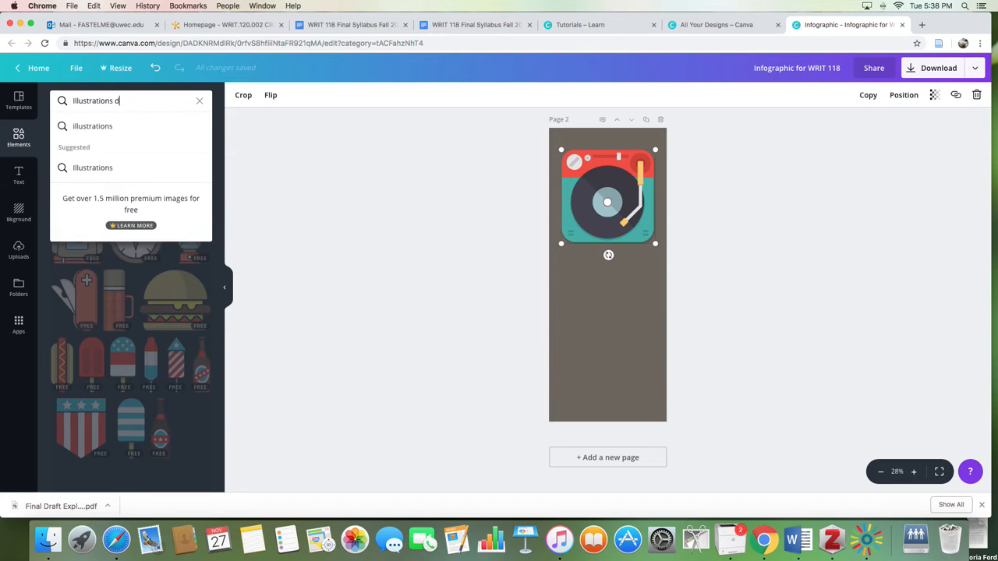
text(dog)
key(Return)
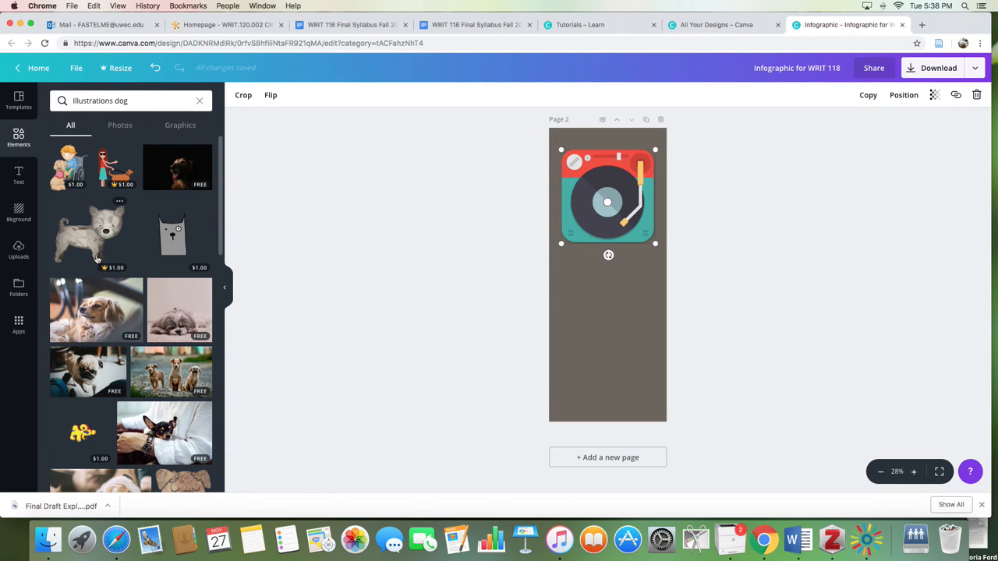
Browse the dog results, try the white knotwork dog graphic beneath the record player, and delete it.
mouse_move(106, 271)
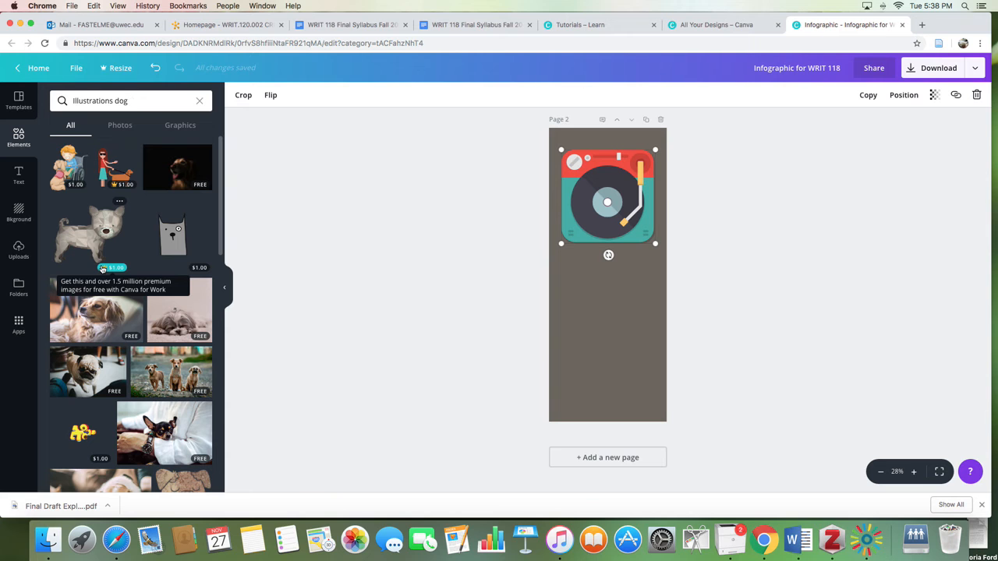
scroll(102, 268, down, 10)
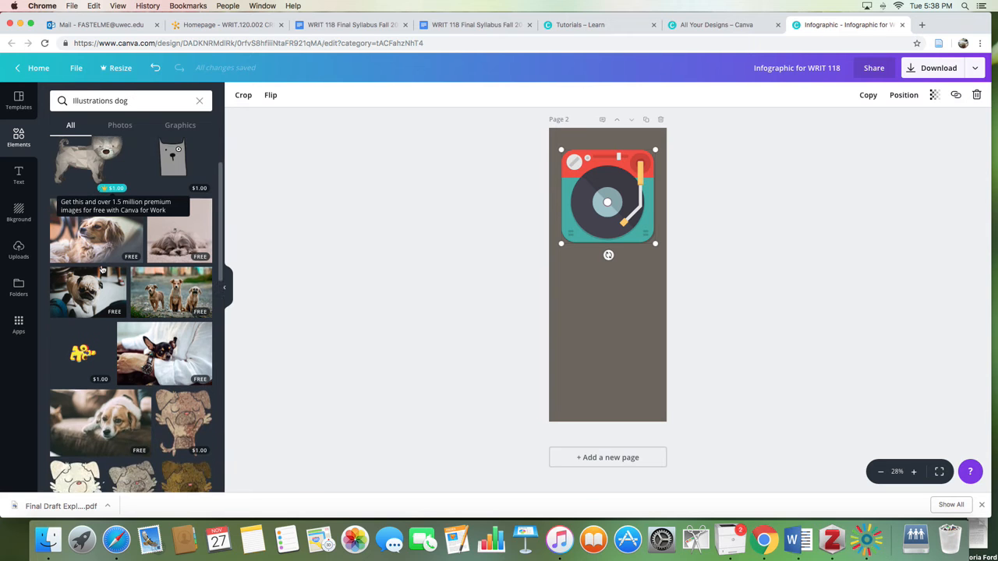
scroll(102, 268, down, 3)
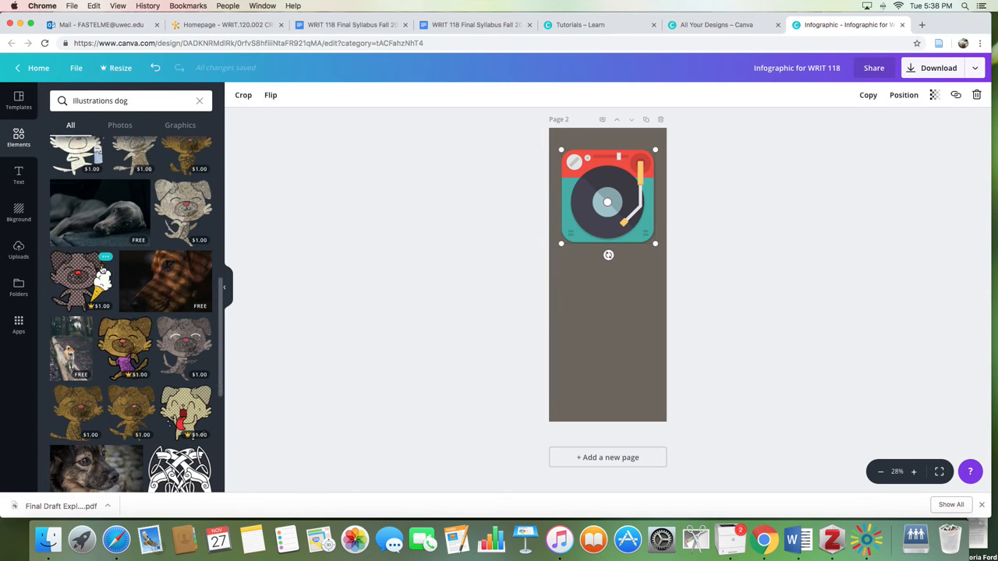
scroll(102, 268, down, 3)
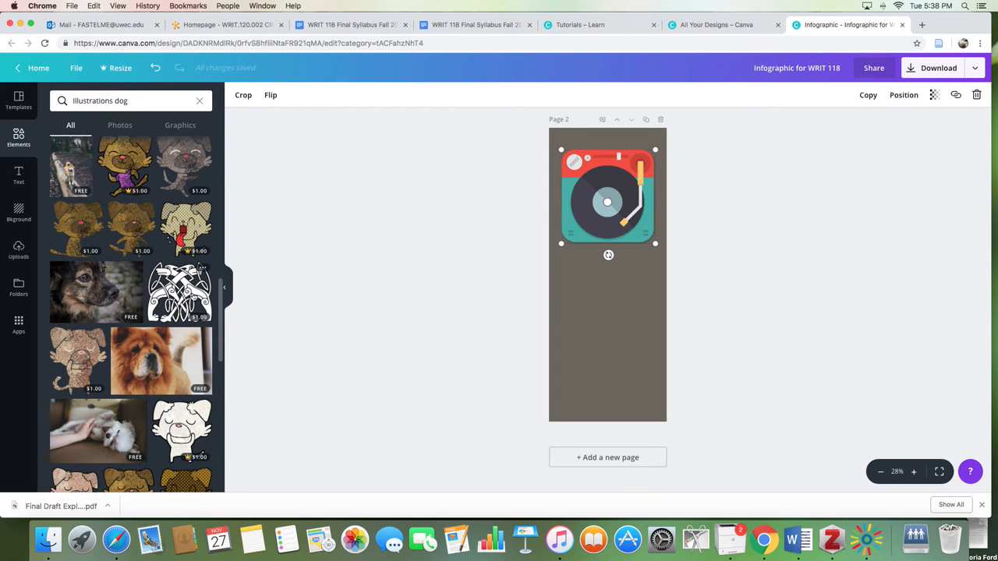
drag(180, 293, 614, 310)
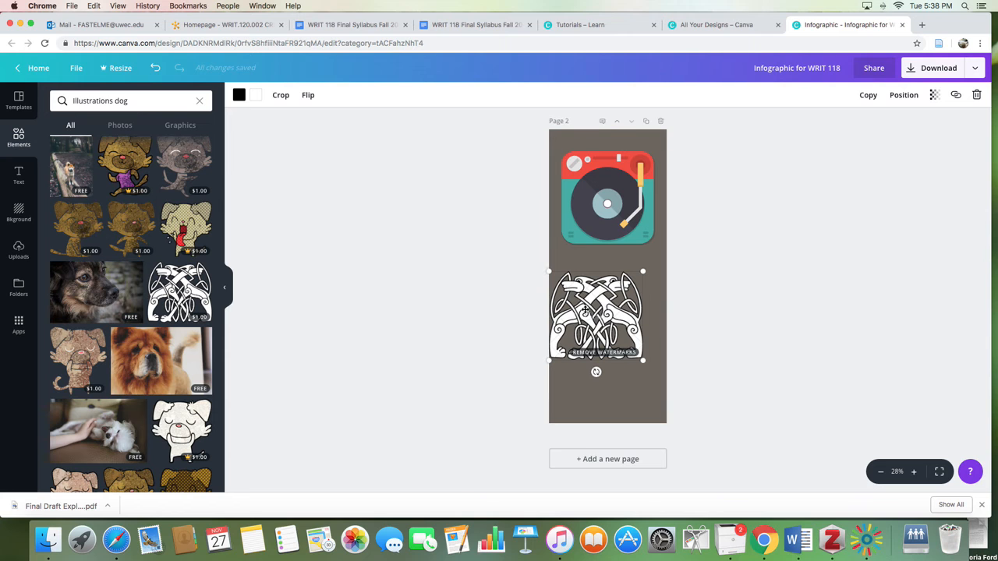
scroll(586, 309, up, 1)
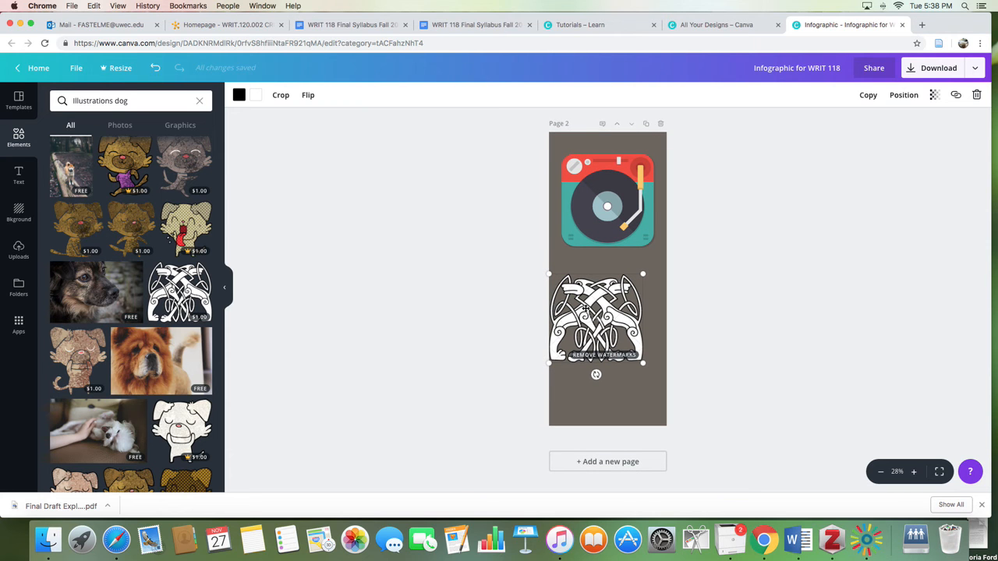
key(Delete)
Shrink the record player illustration and center it horizontally near the top of page 2.
scroll(596, 234, down, 1)
click(604, 175)
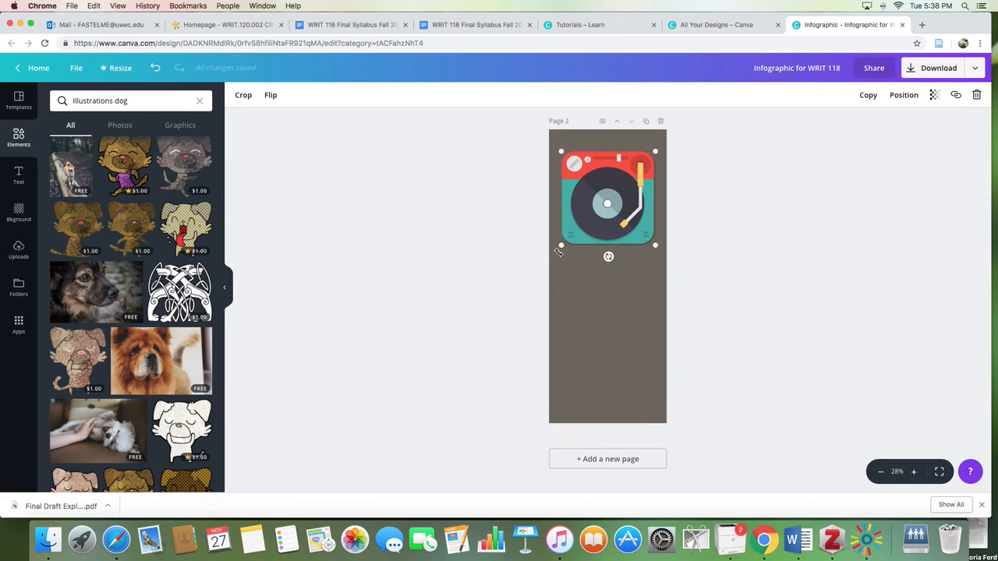
drag(559, 245, 616, 230)
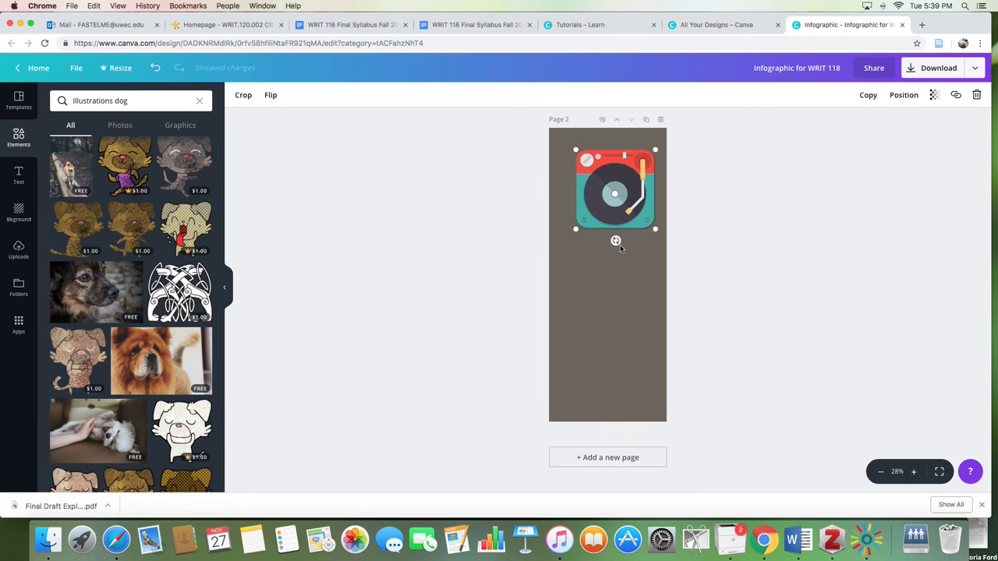
mouse_move(628, 183)
mouse_down()
mouse_move(618, 180)
mouse_move(618, 273)
mouse_move(613, 179)
mouse_up()
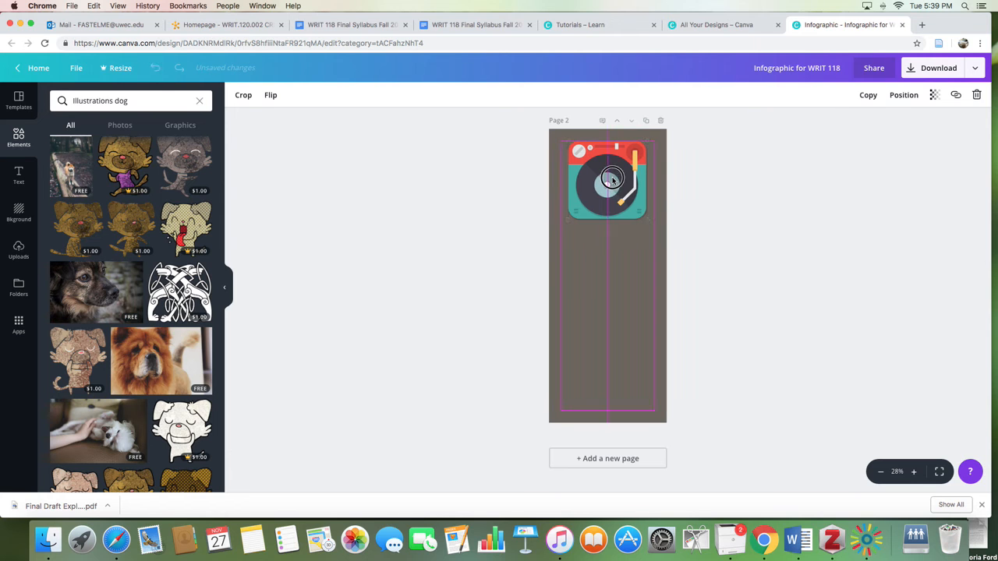
drag(612, 179, 591, 196)
drag(591, 195, 591, 194)
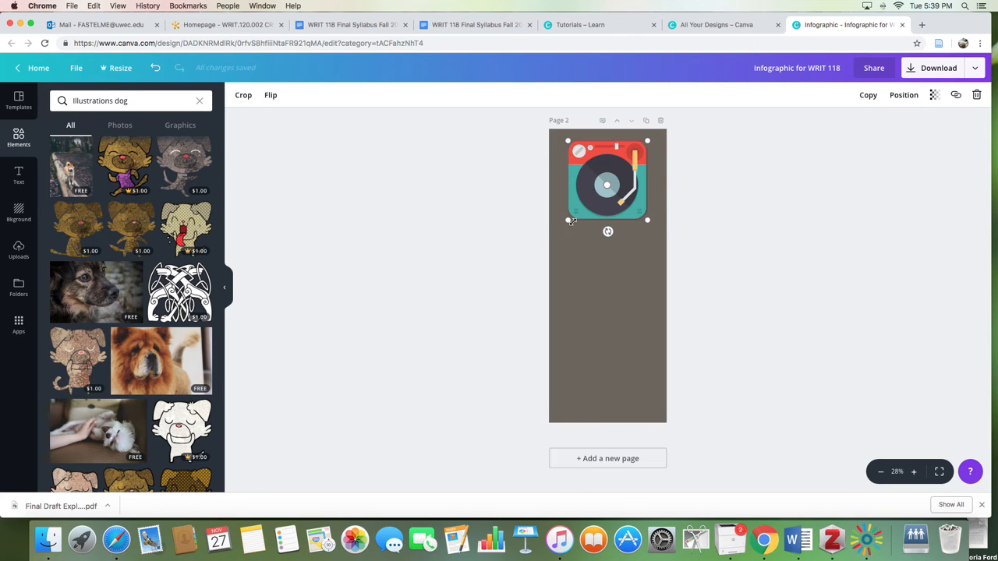
Shrink and tilt the record player in the page's upper-right corner and set its transparency to 56.
drag(569, 221, 640, 160)
click(934, 95)
drag(917, 122, 878, 122)
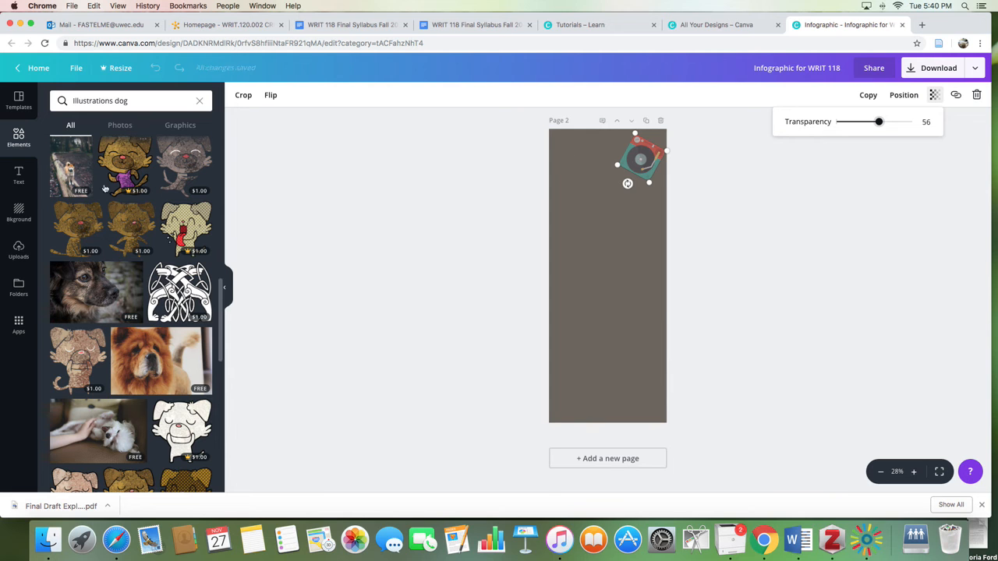
Browse the text designs and place the "GRAPHIC DESIGN for beginners" text layout centered below the record player.
click(14, 179)
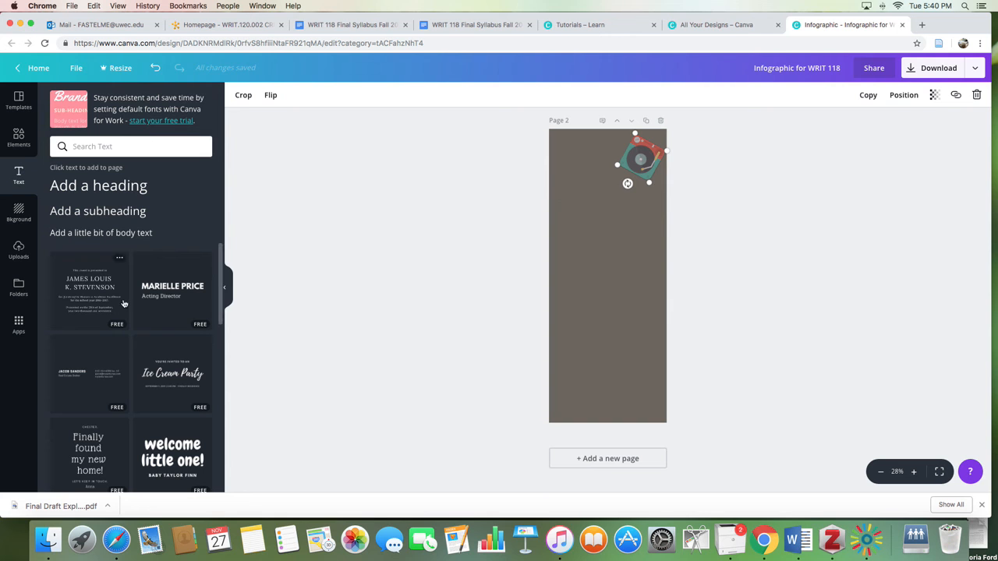
scroll(124, 304, down, 3)
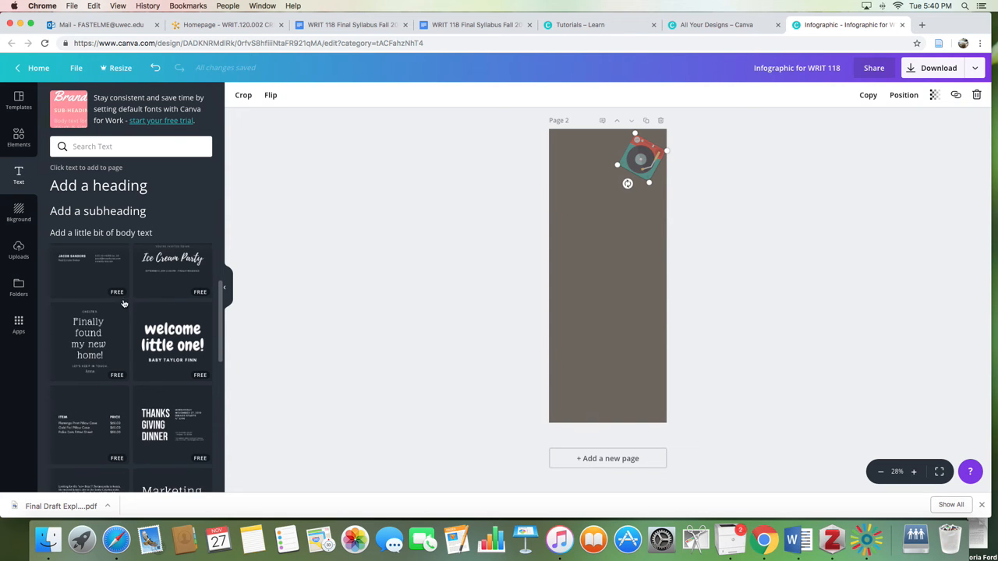
scroll(128, 346, down, 4)
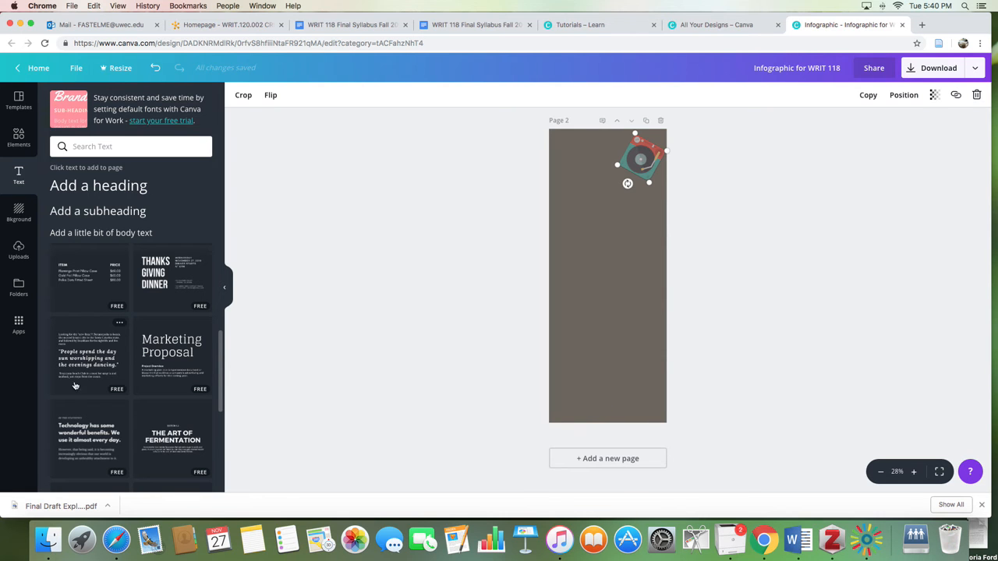
scroll(79, 384, down, 8)
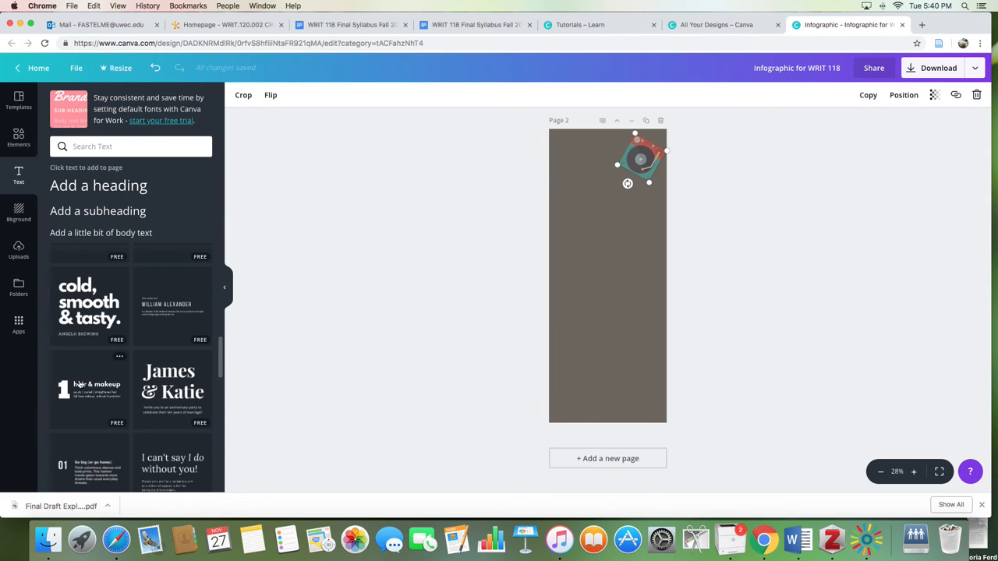
scroll(79, 383, down, 5)
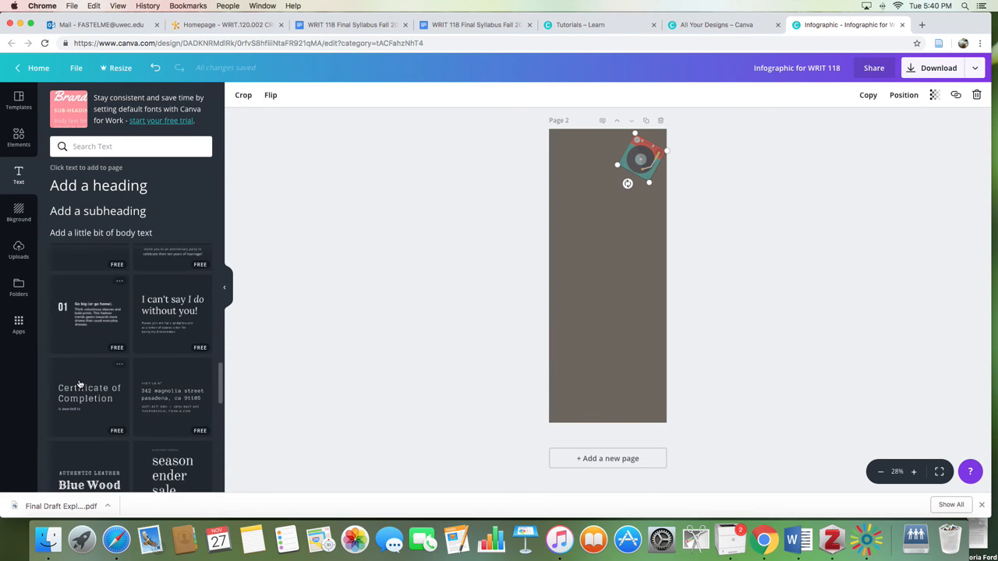
scroll(79, 384, down, 4)
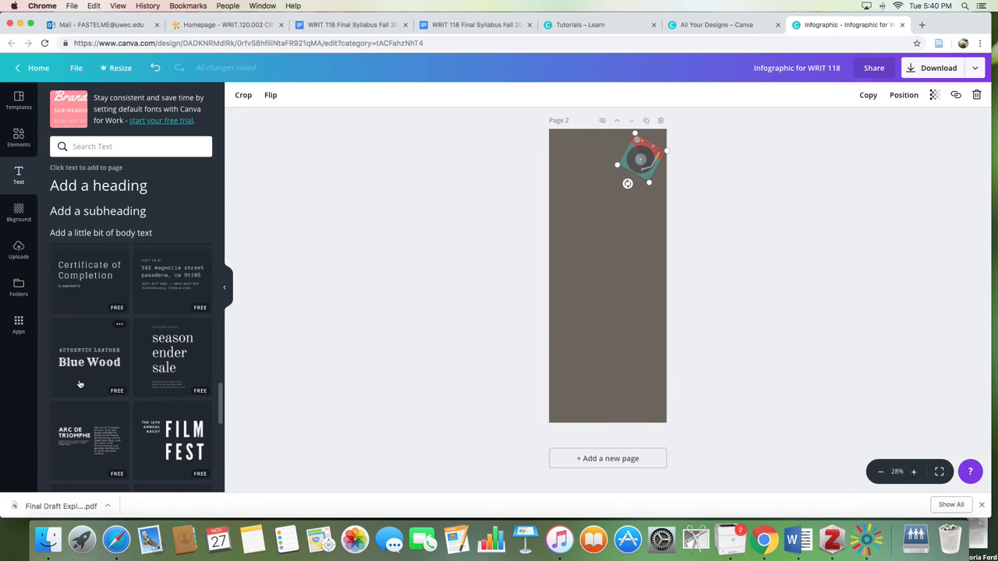
scroll(79, 384, down, 2)
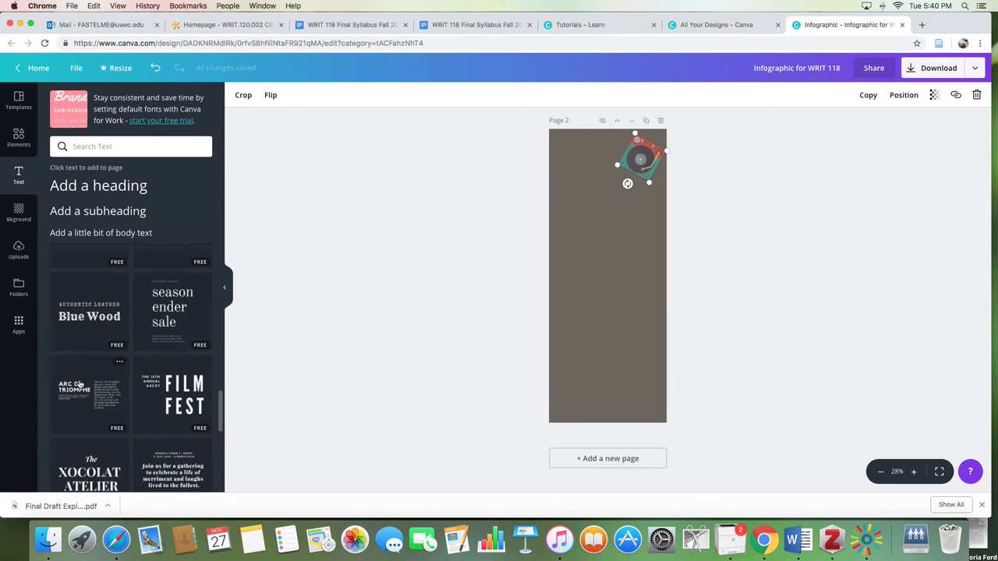
scroll(79, 384, down, 3)
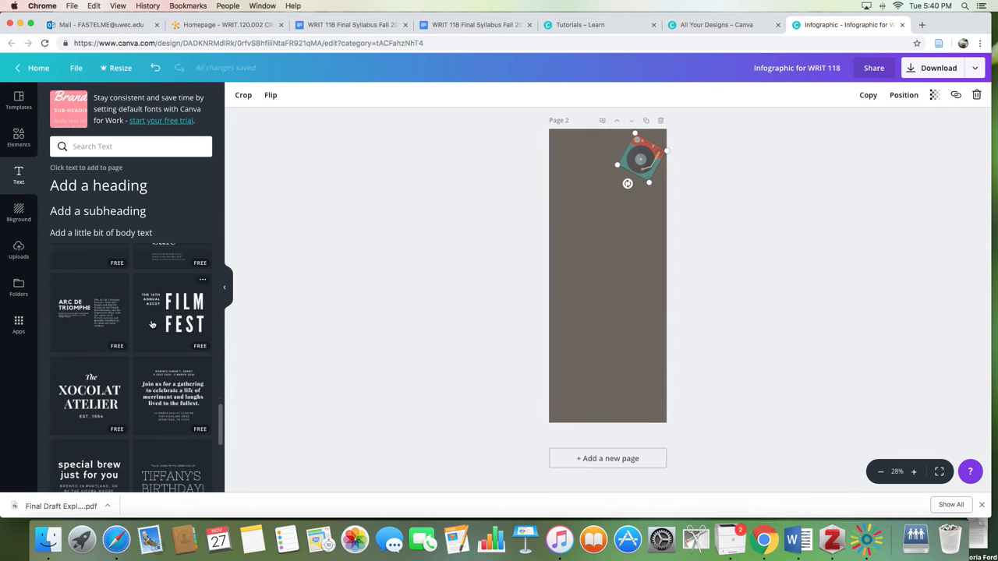
scroll(132, 338, down, 5)
scroll(133, 337, down, 5)
scroll(78, 304, up, 2)
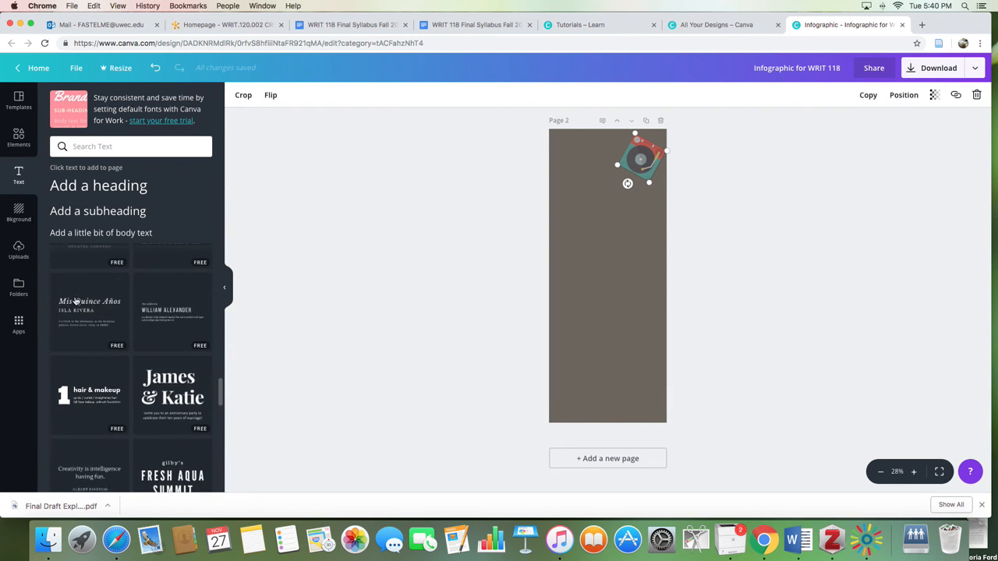
scroll(175, 356, down, 2)
scroll(174, 356, down, 3)
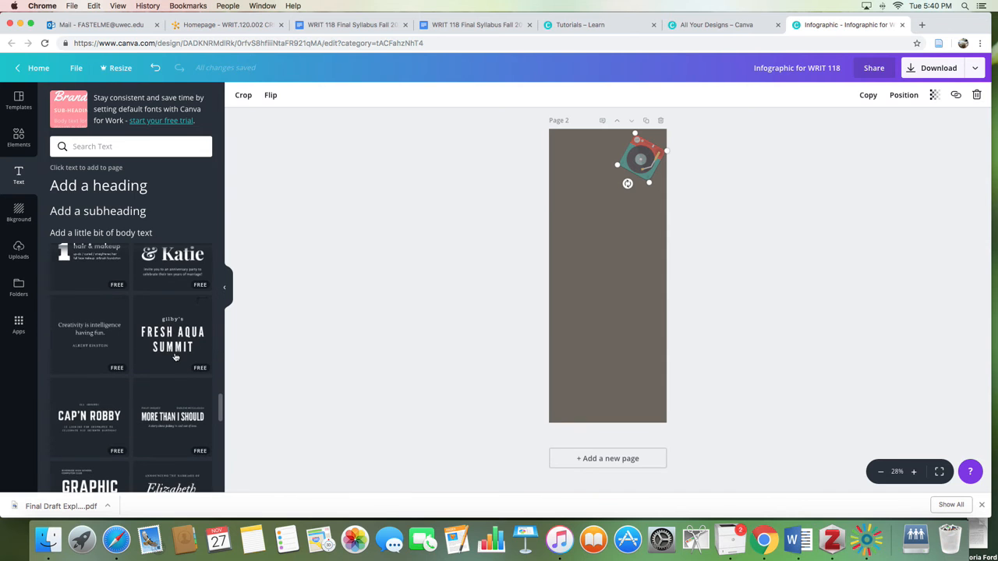
scroll(76, 351, down, 4)
drag(81, 350, 571, 222)
double_click(567, 198)
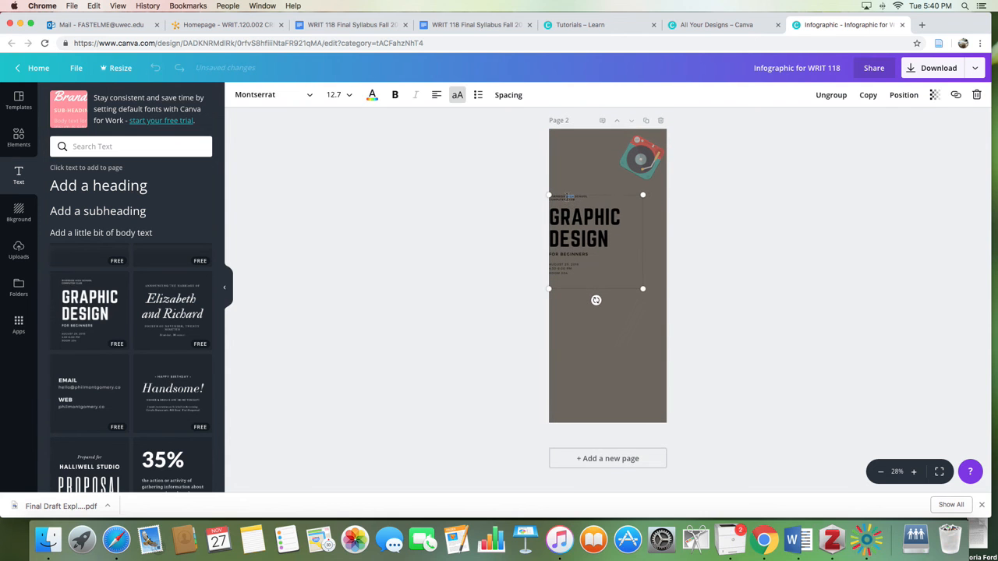
drag(604, 215, 615, 208)
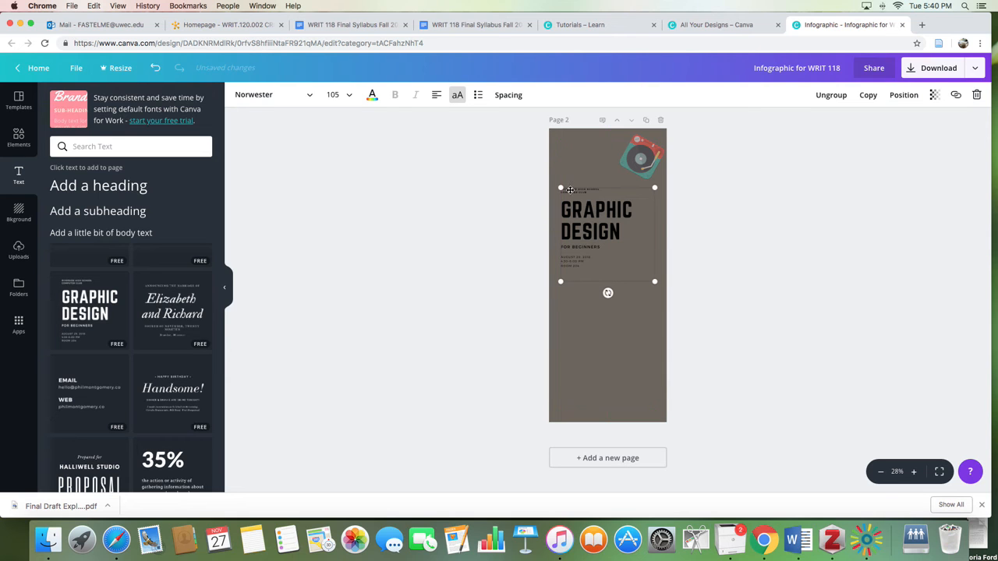
Replace the school and club line above the "GRAPHIC DESIGN" heading with a shorter single line.
key(BackSpace)
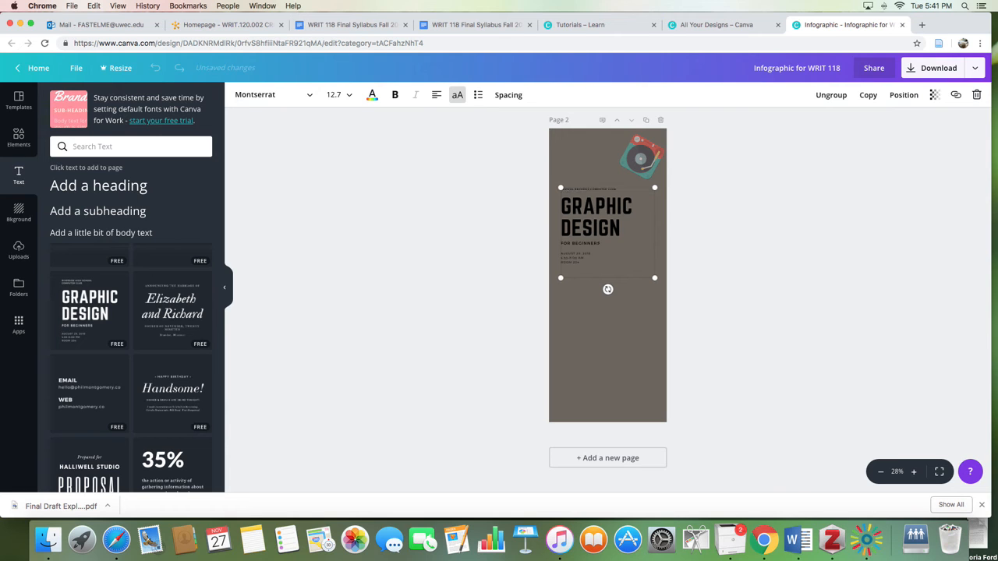
double_click(607, 187)
click(605, 189)
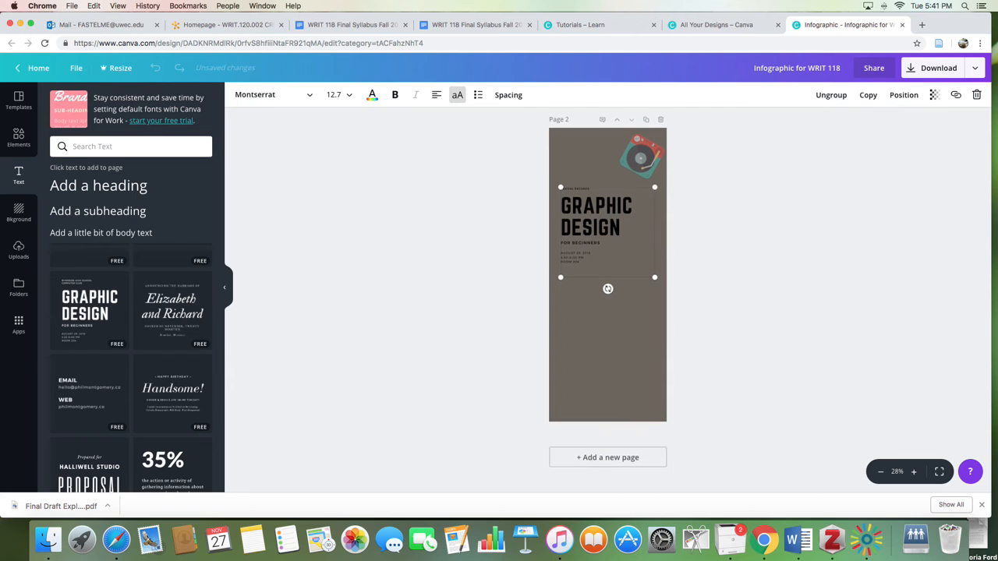
Replace the "GRAPHIC DESIGN" heading with "GUIDE TO BUYING USED VINYL".
double_click(580, 207)
text(GUIDE TO B)
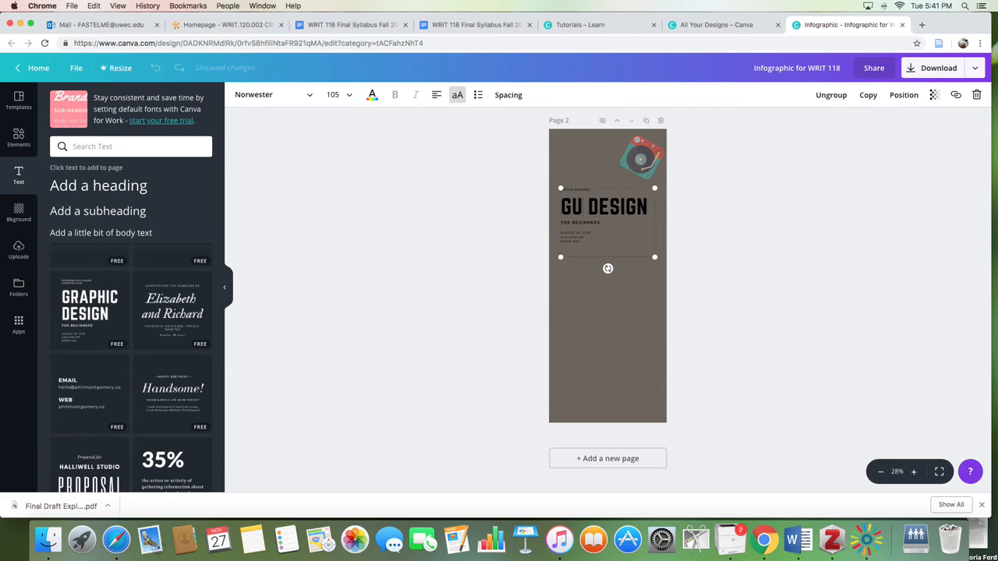
text(UYING USED)
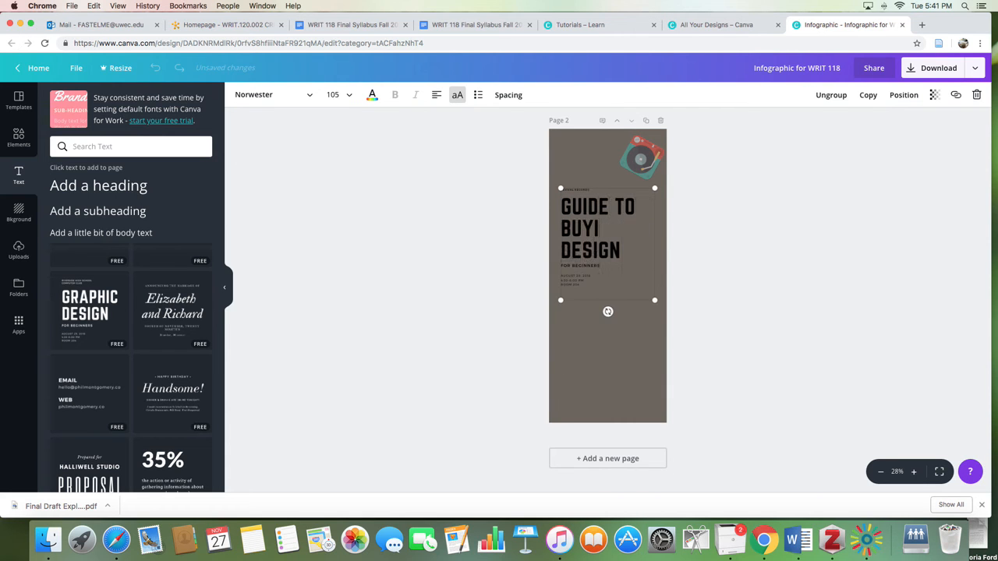
text( FIN)
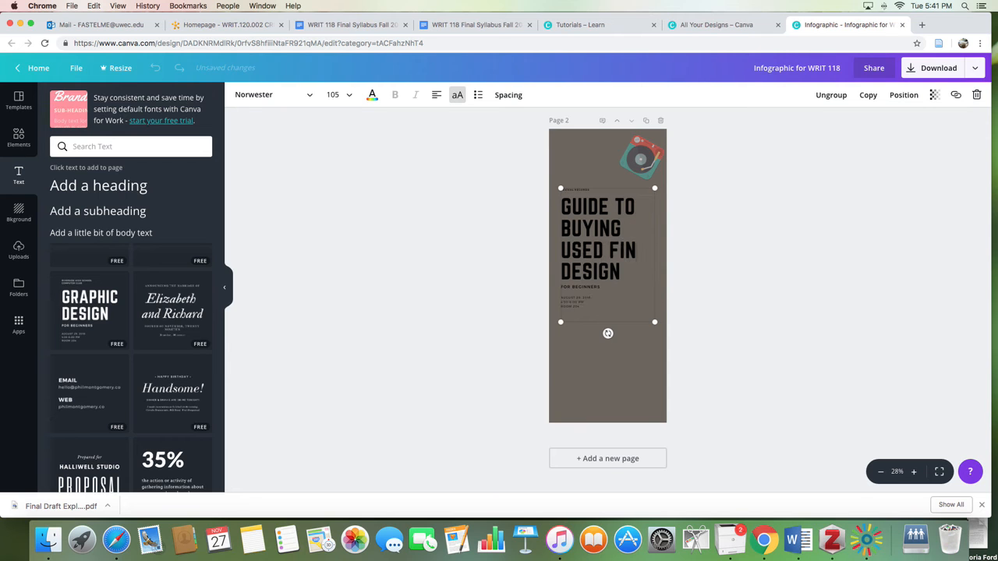
key(BackSpace)
key(BackSpace)
key(BackSpace)
text(VINYL)
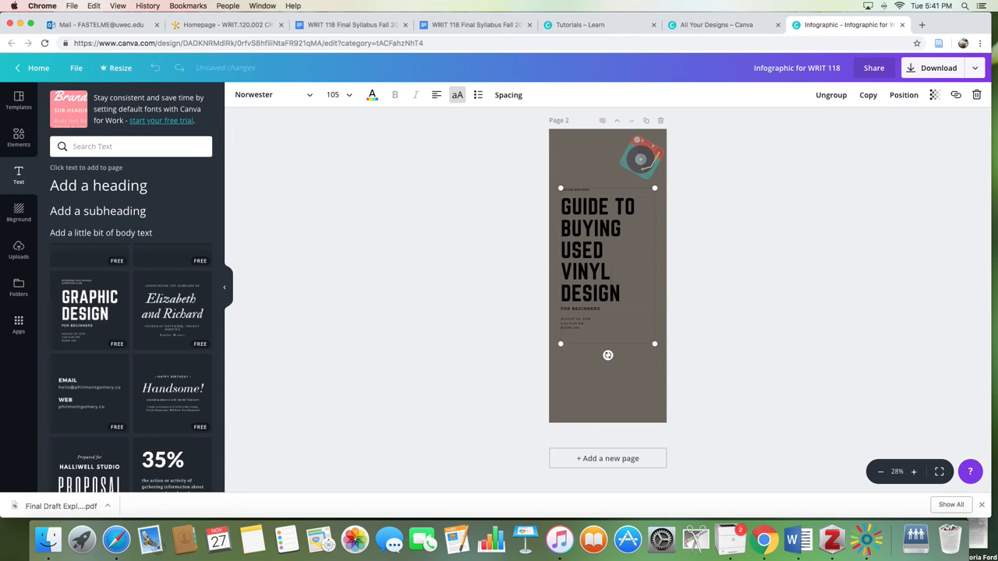
drag(622, 293, 559, 294)
key(BackSpace)
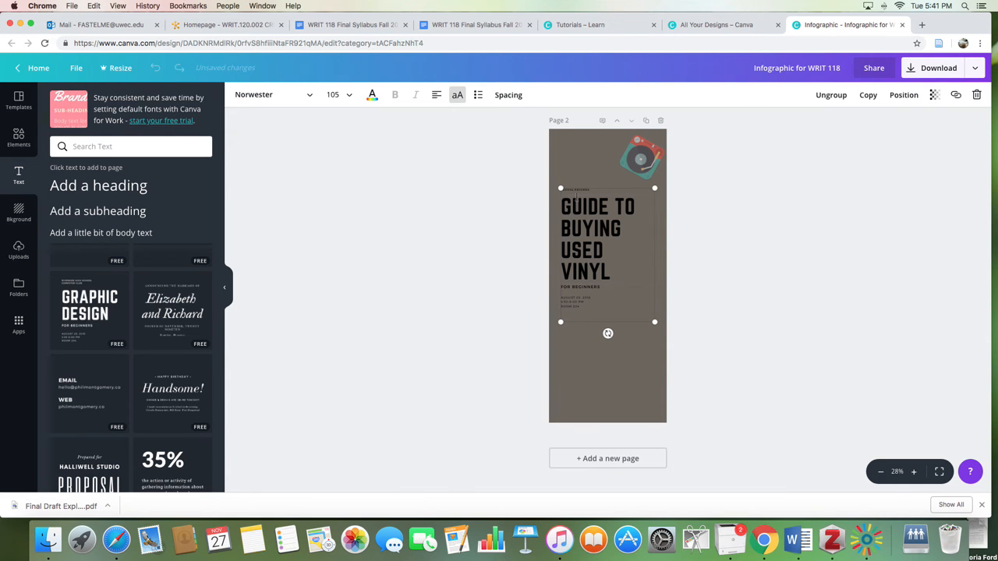
Delete the date and room lines from the event details beneath "FOR BEGINNERS".
click(585, 190)
click(583, 306)
drag(594, 297, 561, 298)
key(BackSpace)
drag(581, 307, 555, 306)
key(BackSpace)
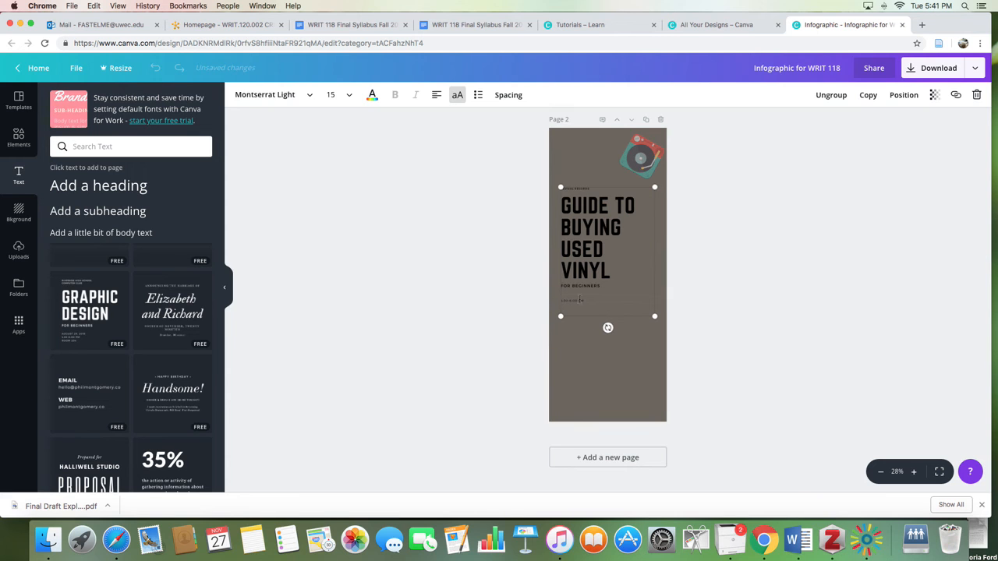
Delete the remaining detail line beneath "FOR BEGINNERS" and move the title text group up to the top of page 2.
key(BackSpace)
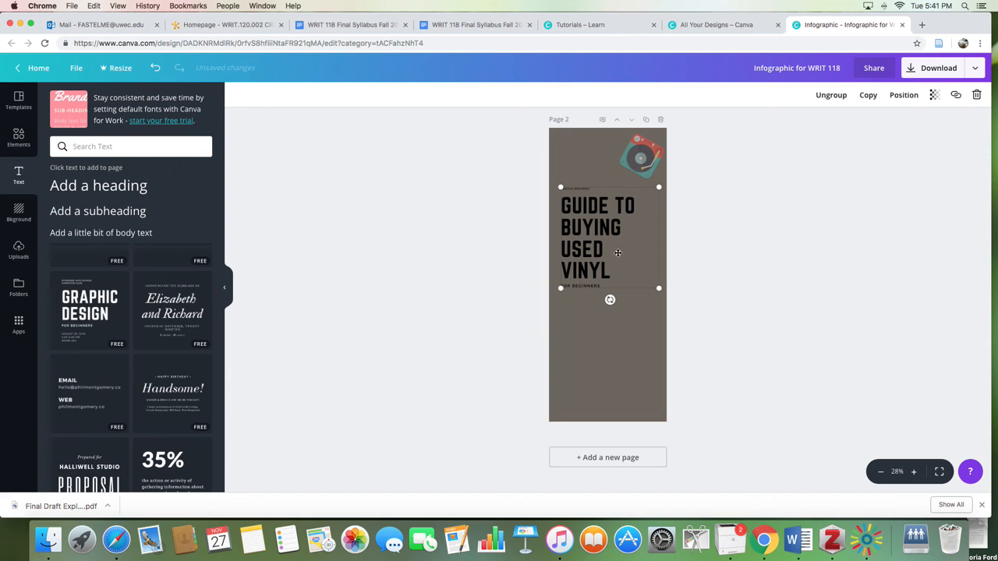
drag(594, 231, 592, 177)
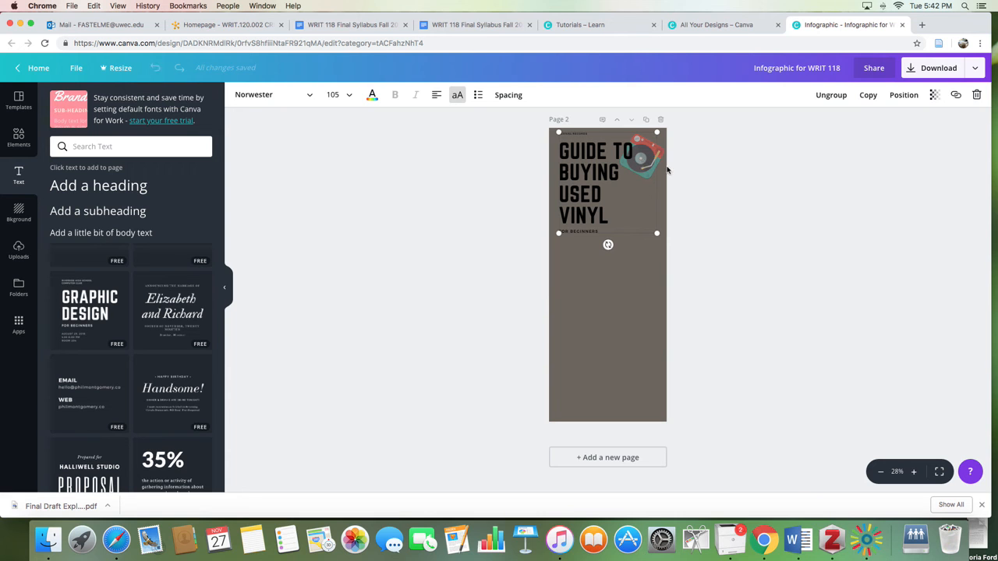
Move the record player down along the page's right edge and shift the title text group lower so it overlaps the graphic.
click(609, 367)
click(646, 160)
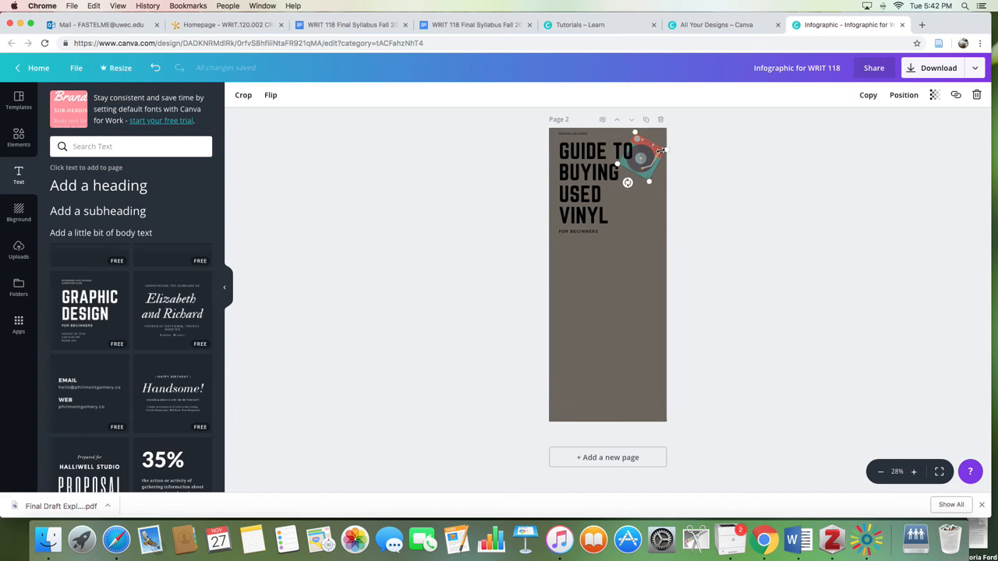
drag(647, 160, 655, 190)
click(658, 154)
drag(643, 190, 648, 216)
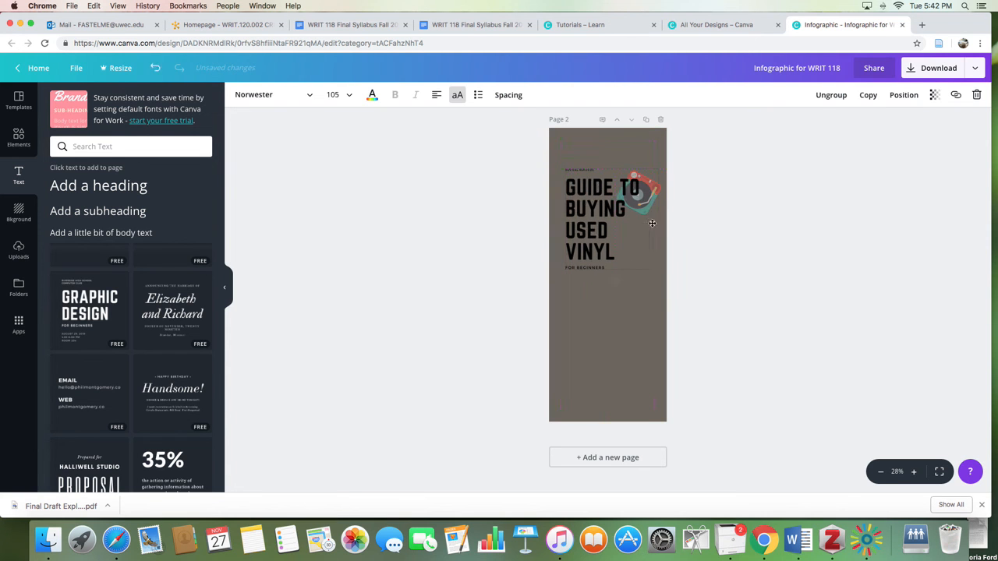
Try sending the title text group behind the record player, and bring it forward again.
click(906, 100)
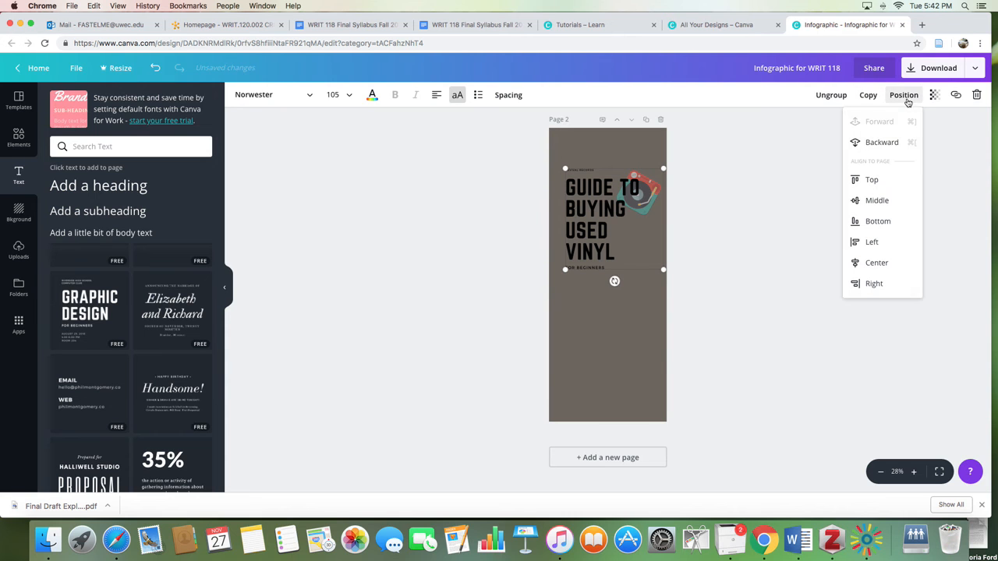
click(893, 141)
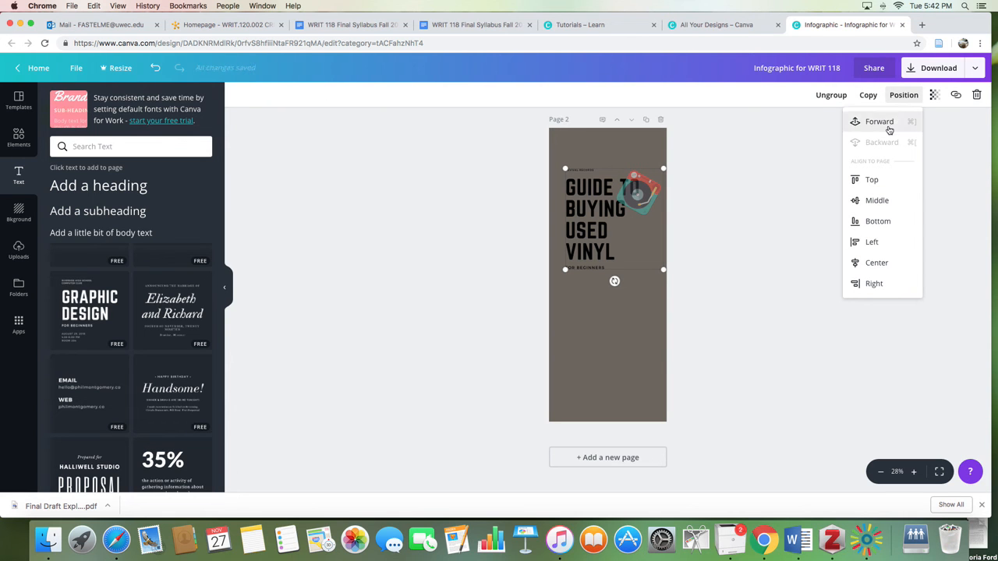
click(887, 123)
click(884, 143)
click(883, 121)
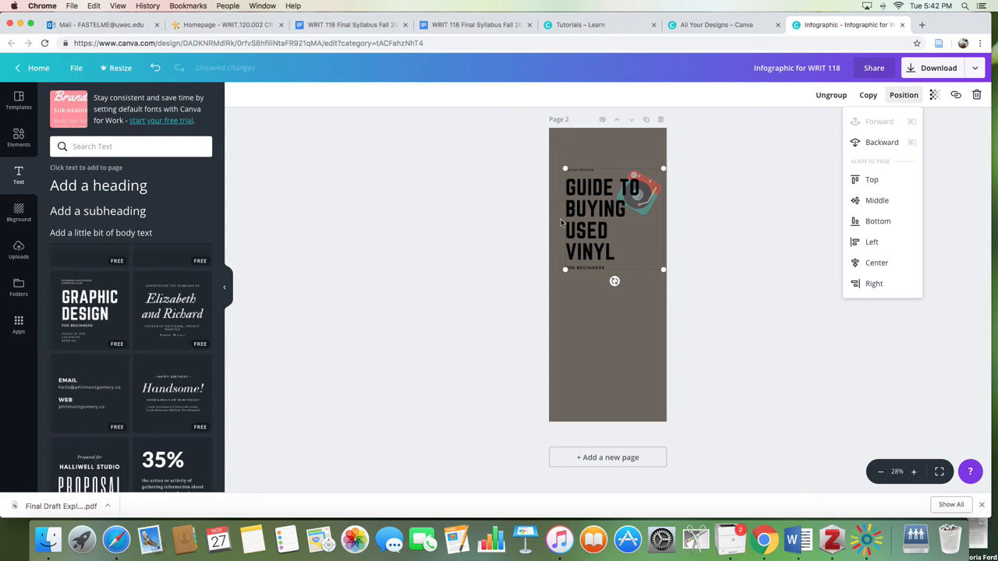
Move the title text group up and slightly left so the record player sits beside "BUYING USED".
click(597, 170)
drag(591, 169, 581, 143)
click(632, 191)
click(595, 335)
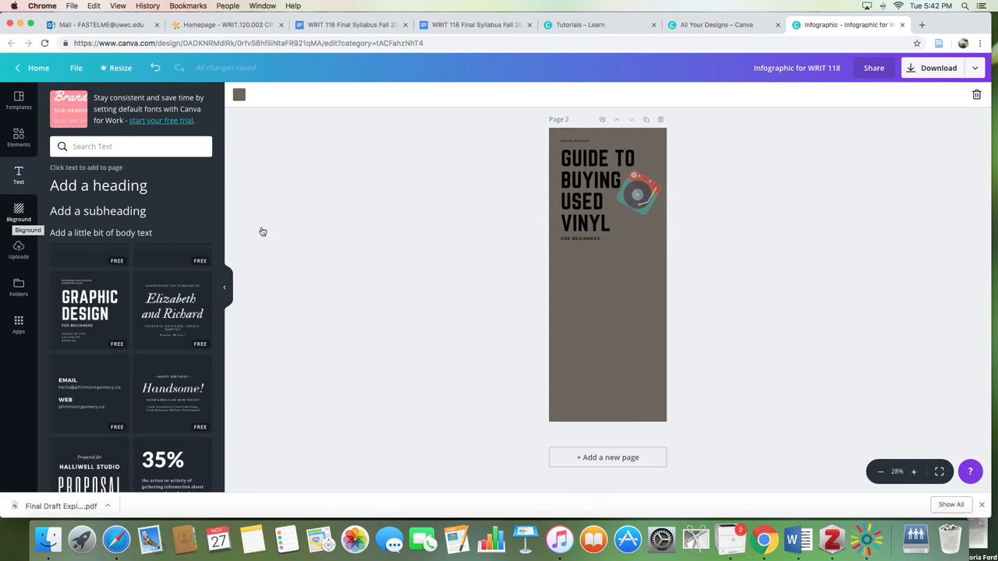
click(635, 200)
click(619, 329)
click(635, 189)
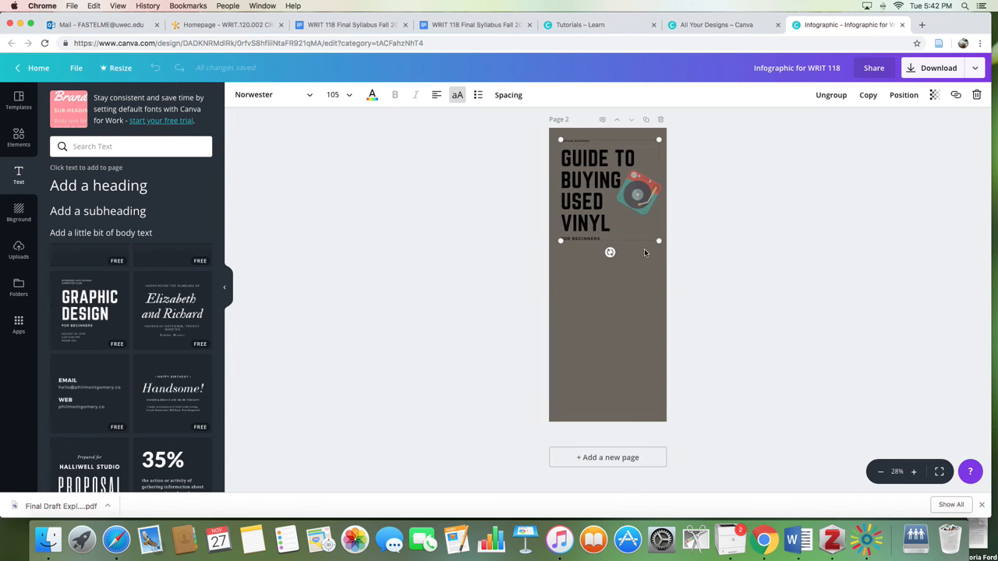
click(574, 310)
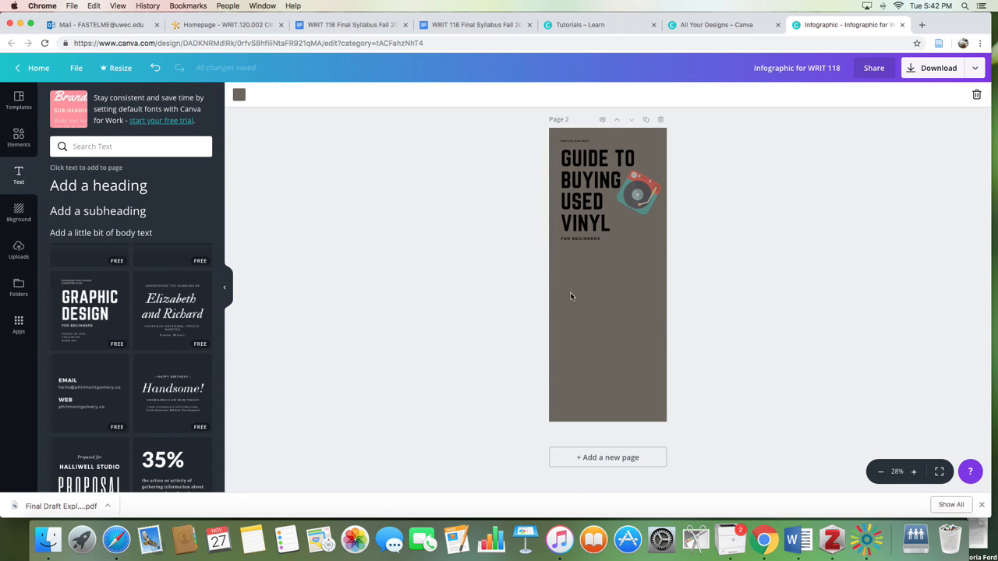
Try the blue gradient and blue hexagon backgrounds on page 2, and apply the mint-to-turquoise gradient background.
click(19, 210)
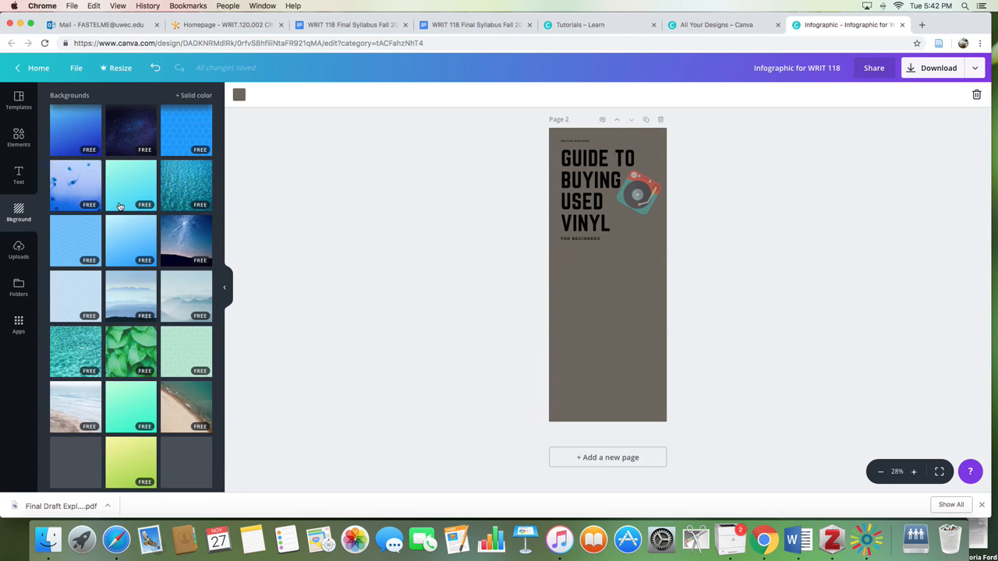
click(83, 133)
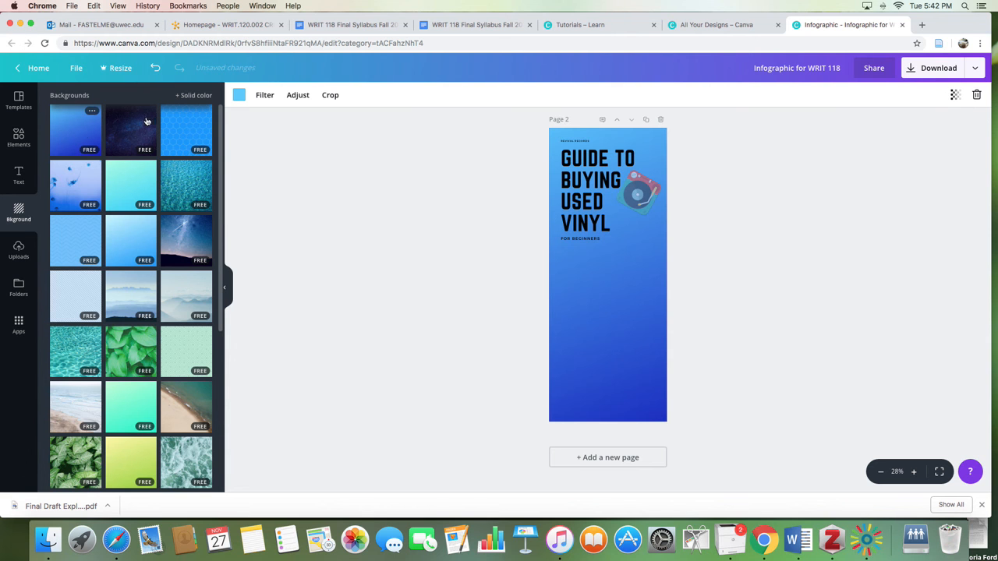
click(184, 193)
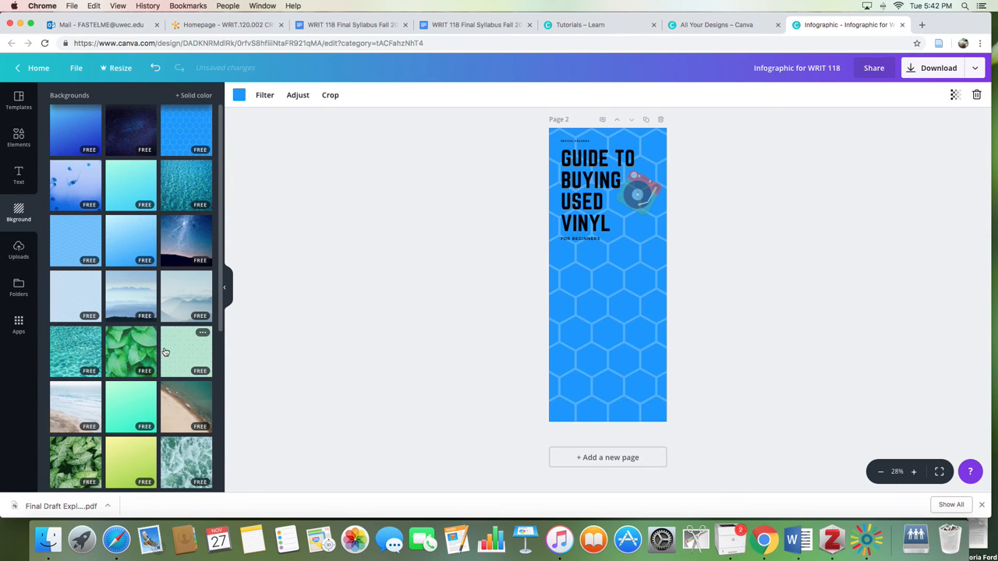
scroll(127, 304, down, 3)
click(127, 305)
scroll(116, 341, down, 3)
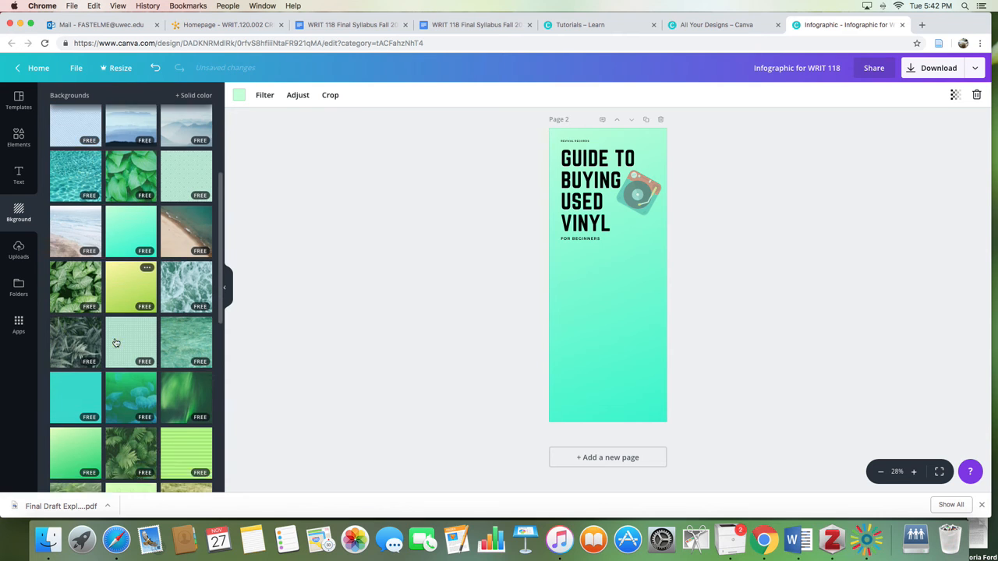
scroll(115, 343, down, 1)
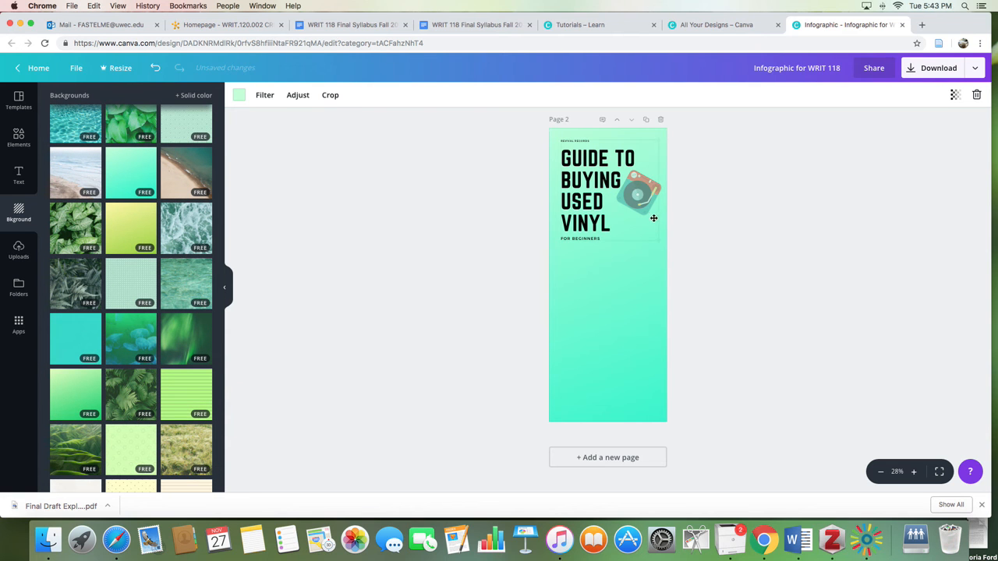
Send the title text group backward behind the record player and nudge the record player slightly down.
click(643, 192)
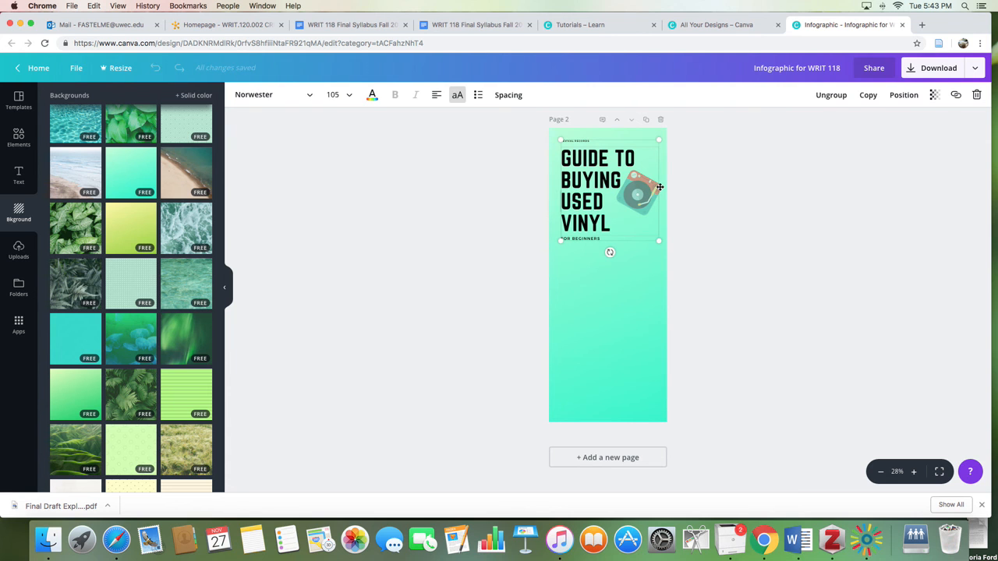
click(901, 97)
click(882, 144)
click(655, 190)
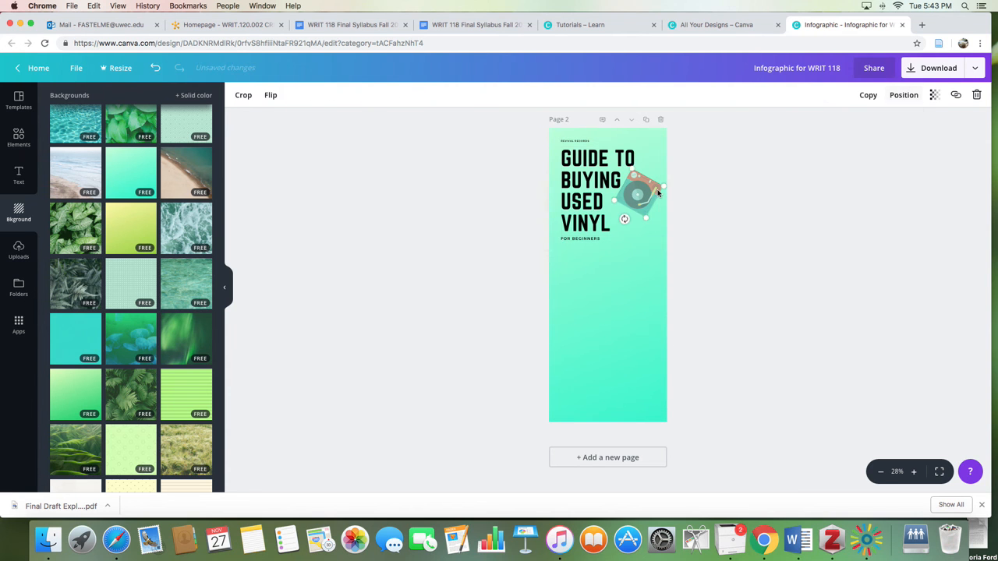
drag(637, 195, 637, 201)
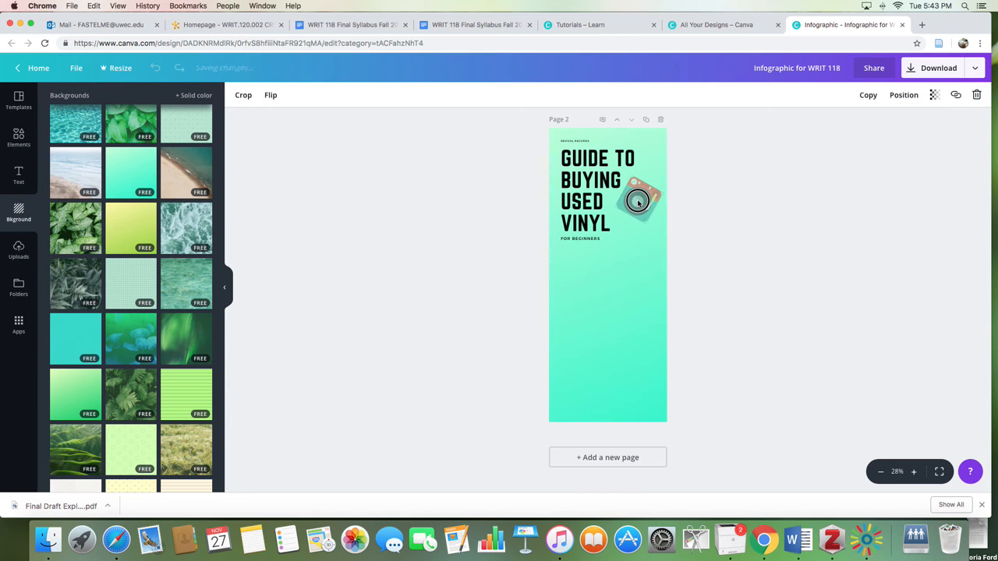
Try the foamy ocean water photo as page 2's background, and restore the mint-to-turquoise gradient.
click(191, 234)
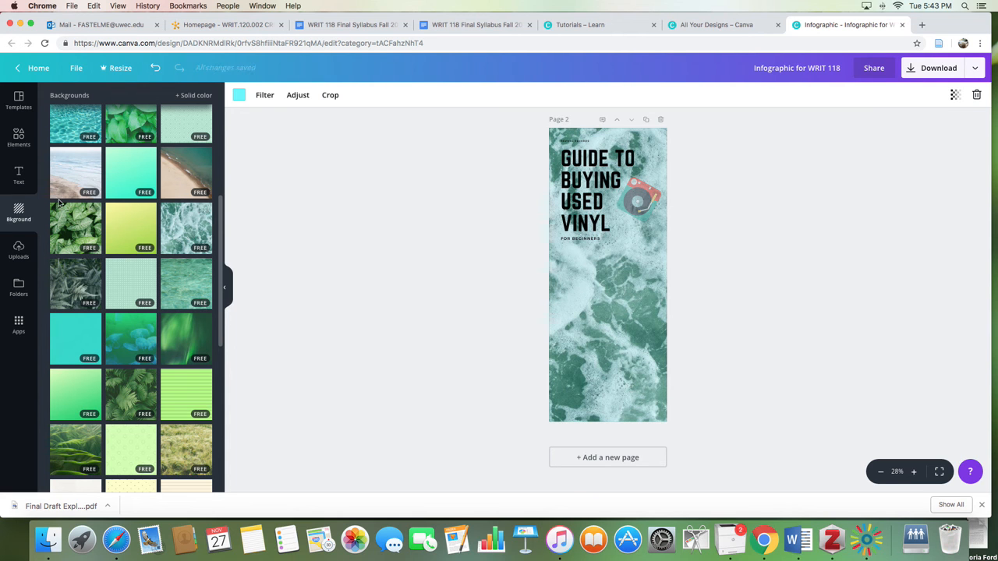
click(135, 177)
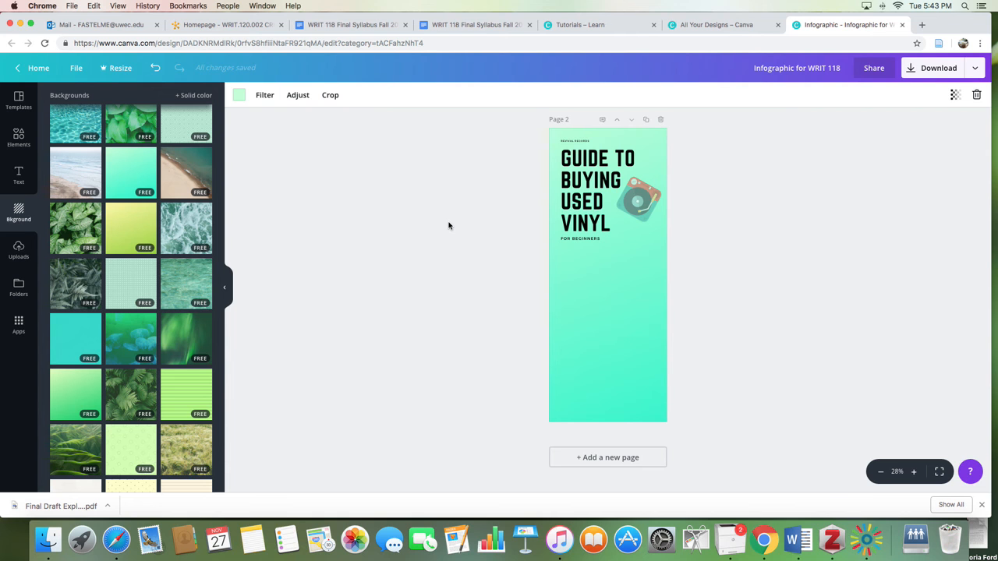
Set the record player graphic's transparency to 90.
click(633, 203)
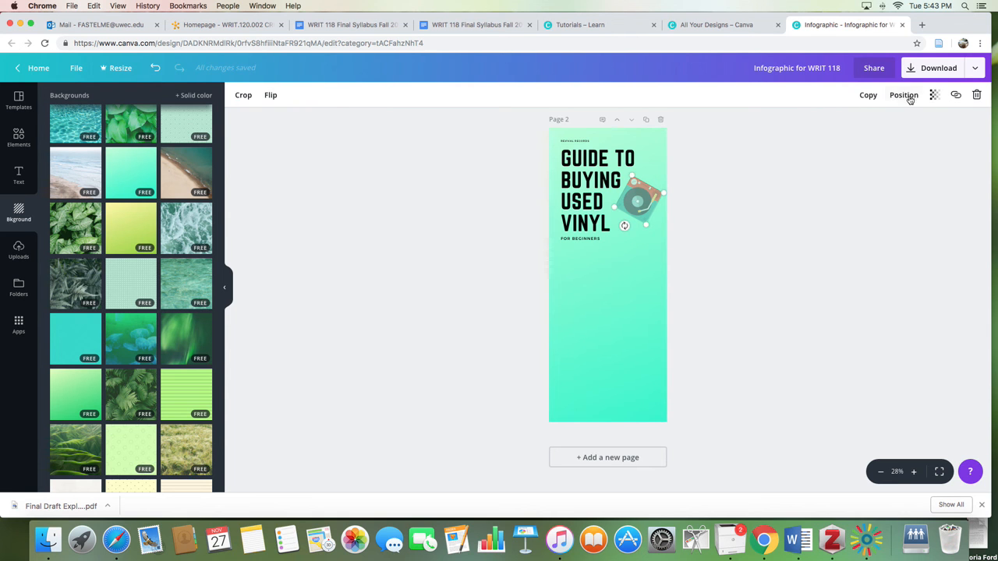
click(934, 94)
mouse_move(889, 125)
mouse_down()
mouse_move(880, 122)
mouse_move(905, 125)
mouse_up()
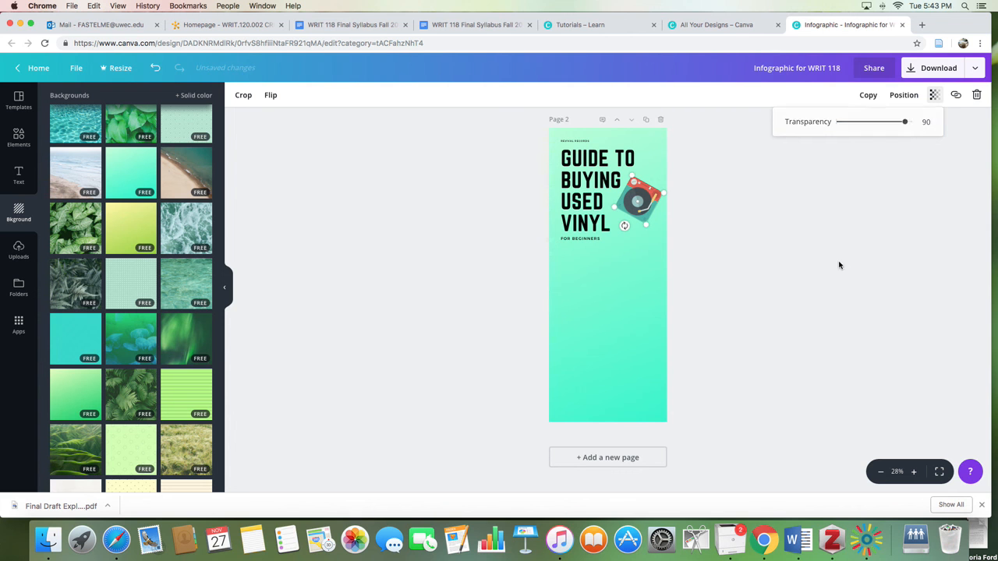
click(822, 283)
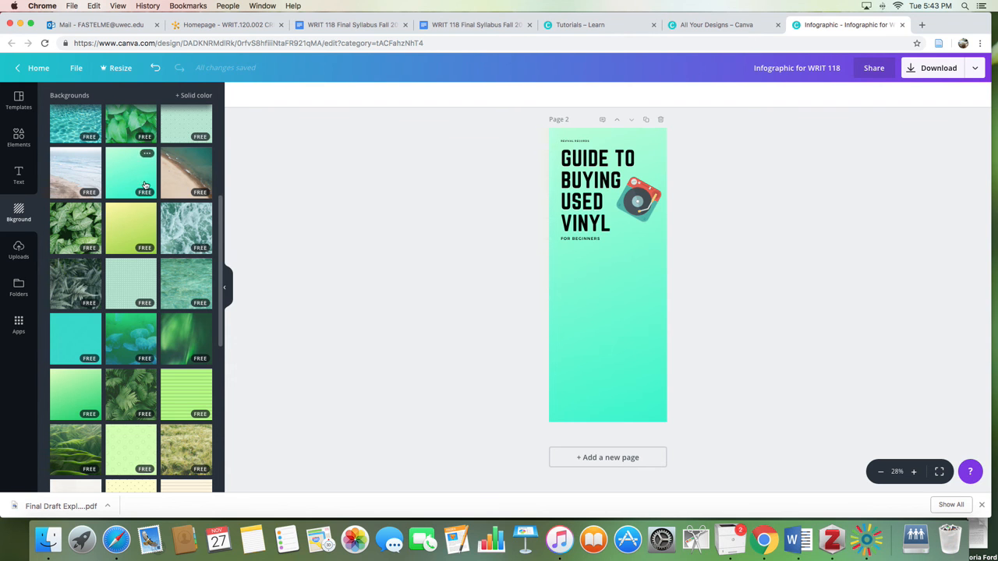
Try the custom solid color #c86161 as page 2's background, and reapply the mint-to-turquoise gradient.
click(195, 97)
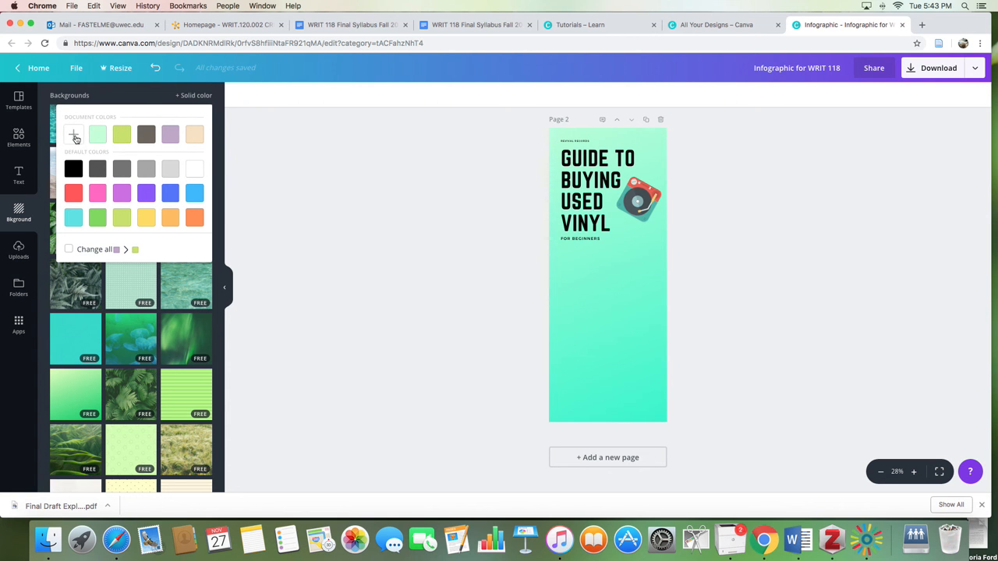
click(76, 138)
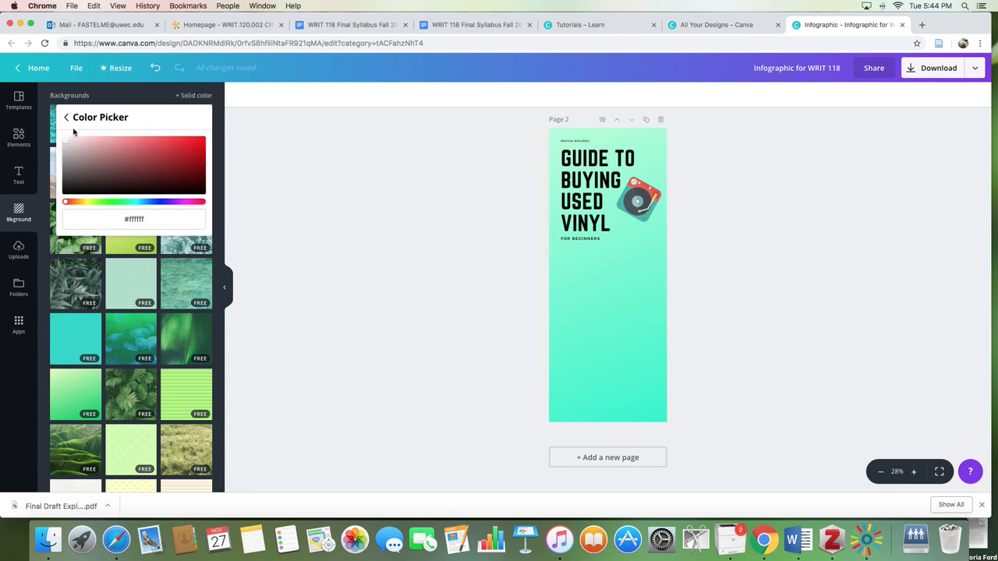
drag(75, 139, 136, 148)
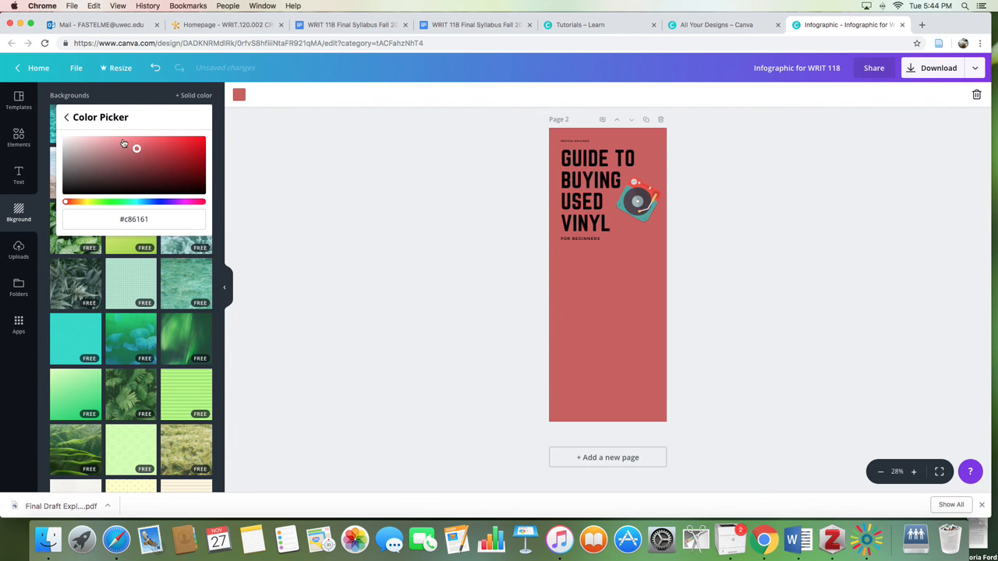
click(66, 117)
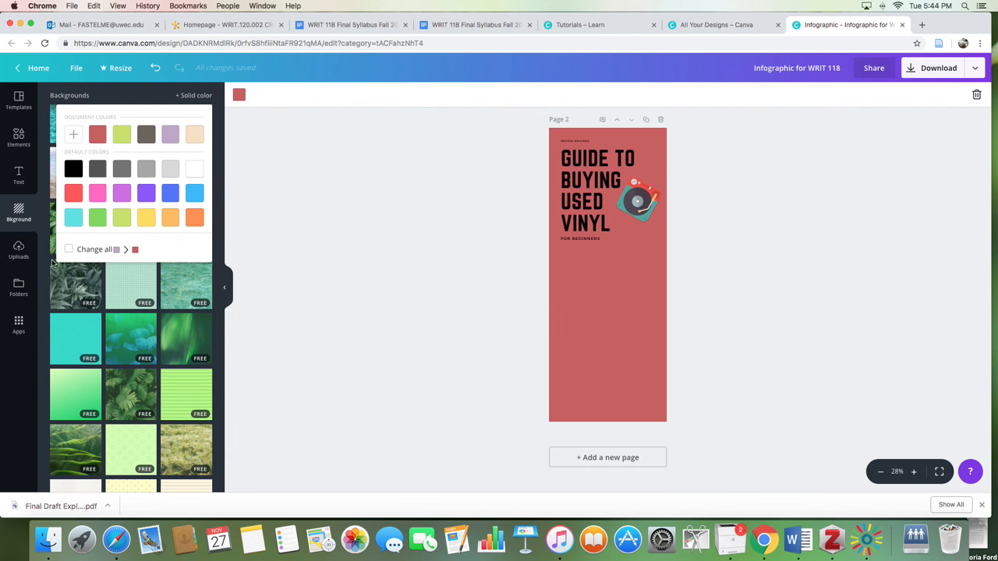
click(31, 377)
click(129, 178)
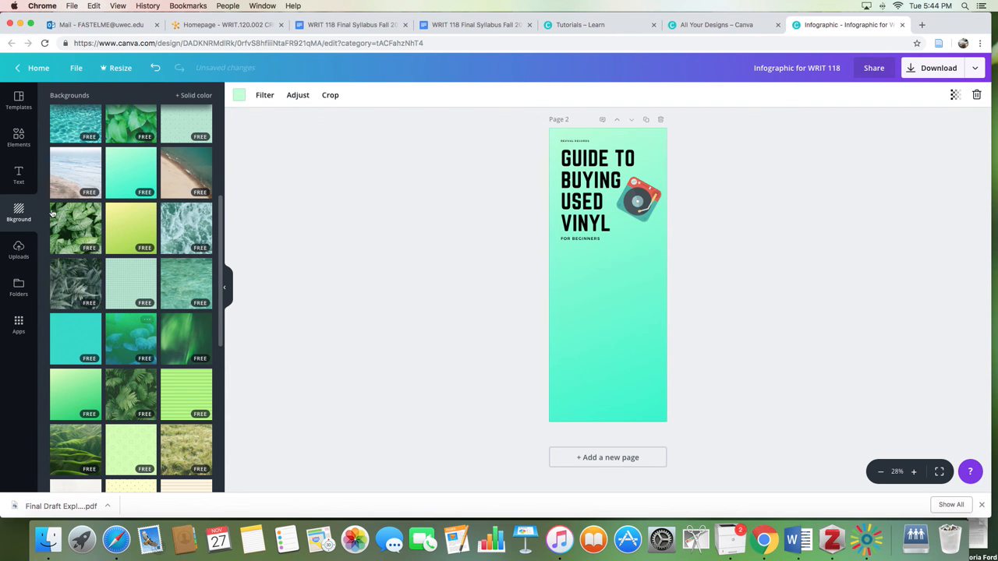
Place the uploaded maze image below "FOR BEGINNERS" on page 2 and delete it again.
click(19, 251)
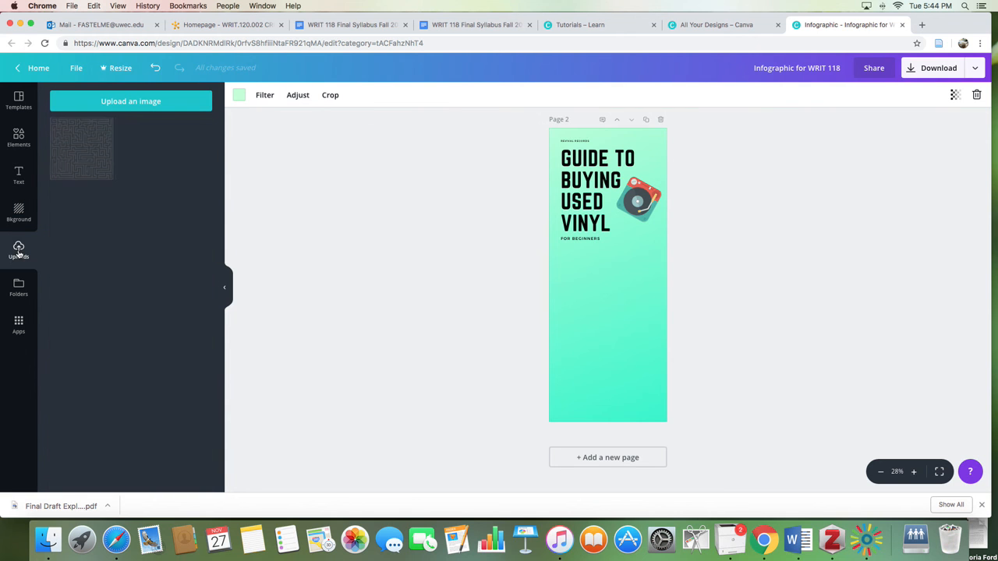
drag(81, 147, 588, 275)
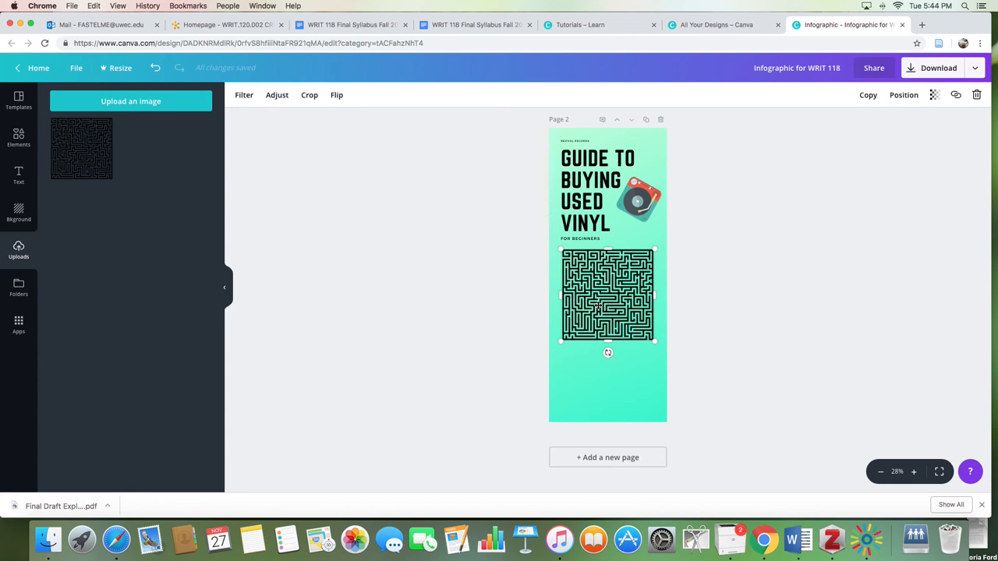
key(Delete)
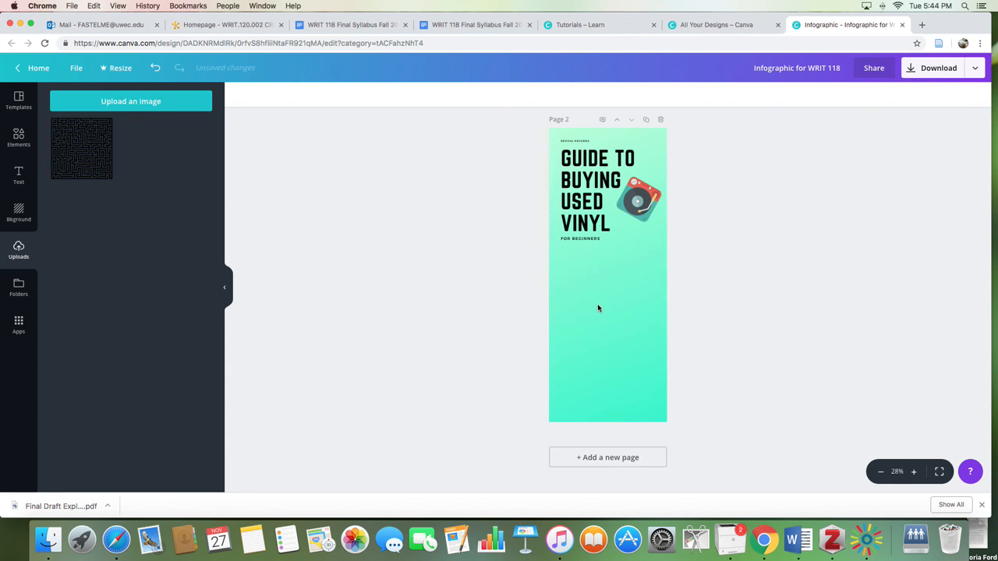
Browse the Downloads folder for an image to upload, and cancel the file selection.
click(129, 101)
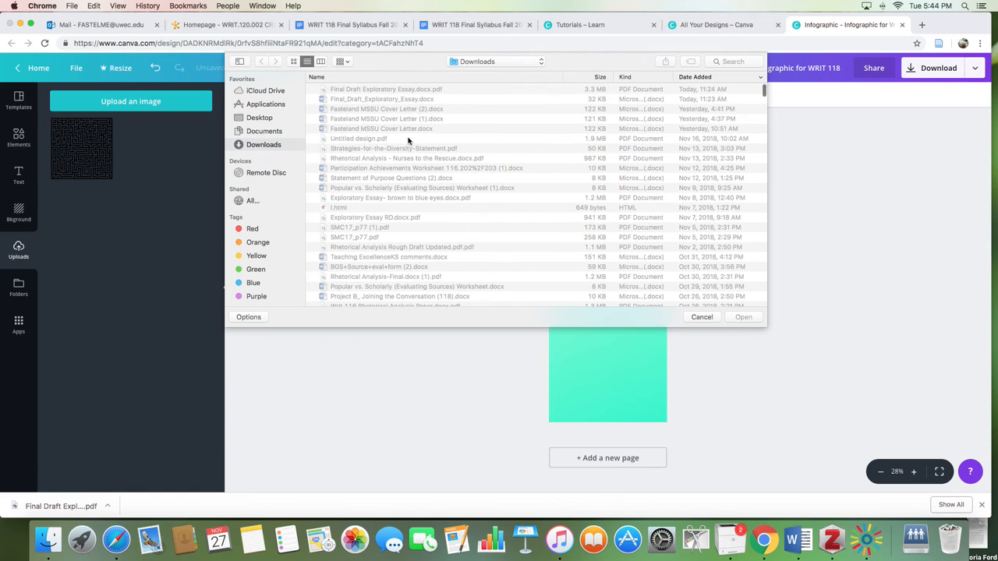
scroll(407, 141, down, 5)
scroll(468, 148, down, 6)
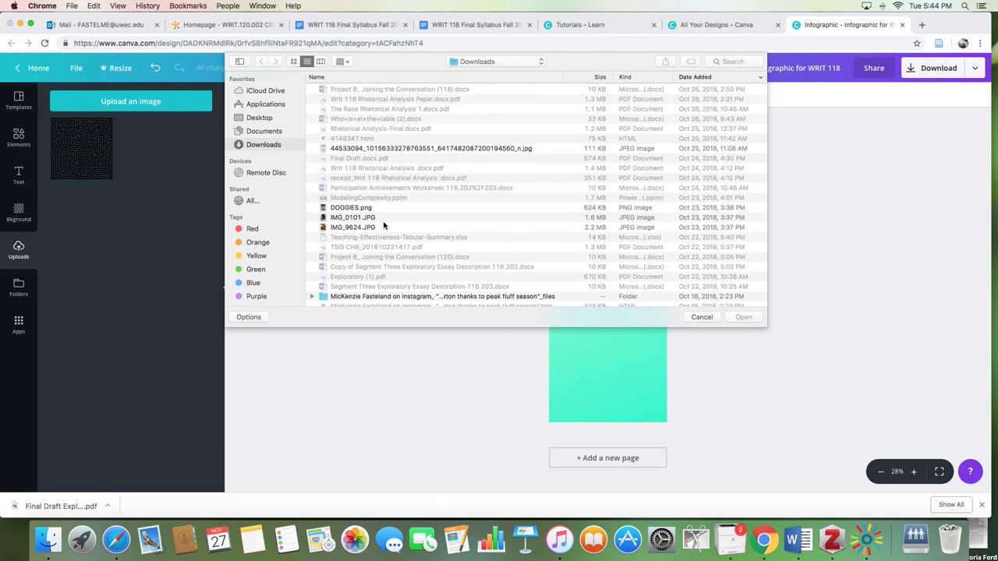
scroll(382, 225, up, 10)
click(694, 316)
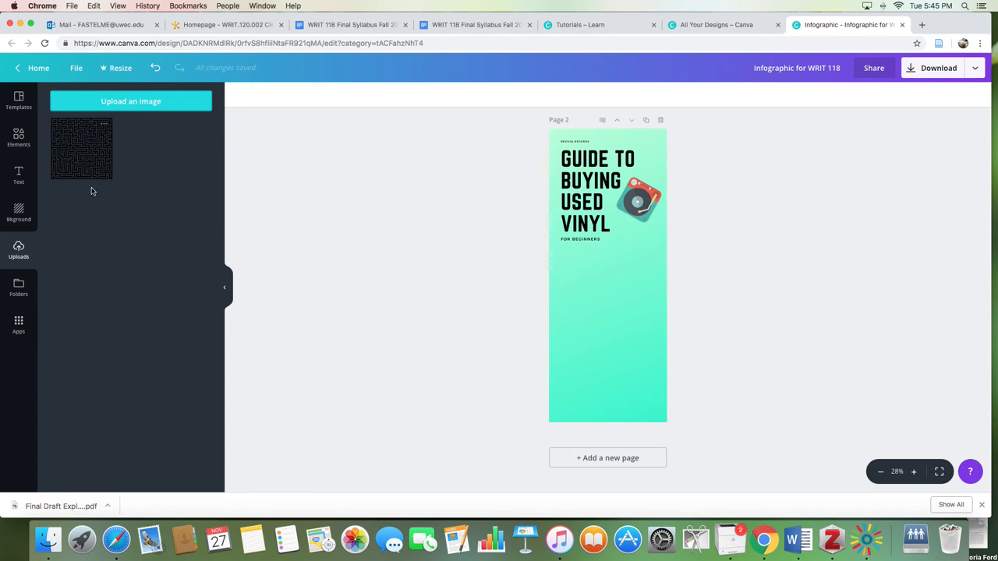
Clear the dog illustration search from the elements library and open the full Charts collection.
click(19, 138)
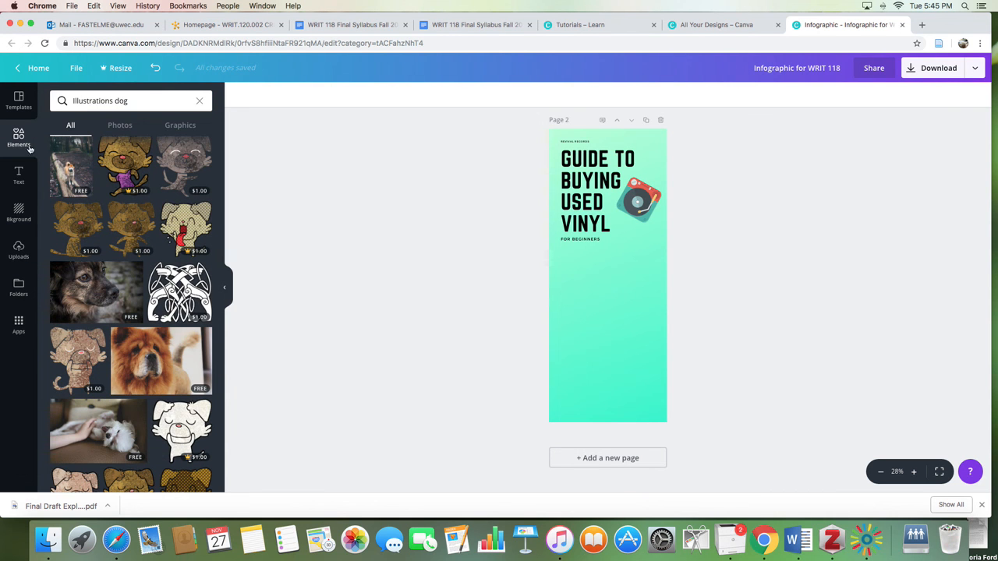
click(200, 101)
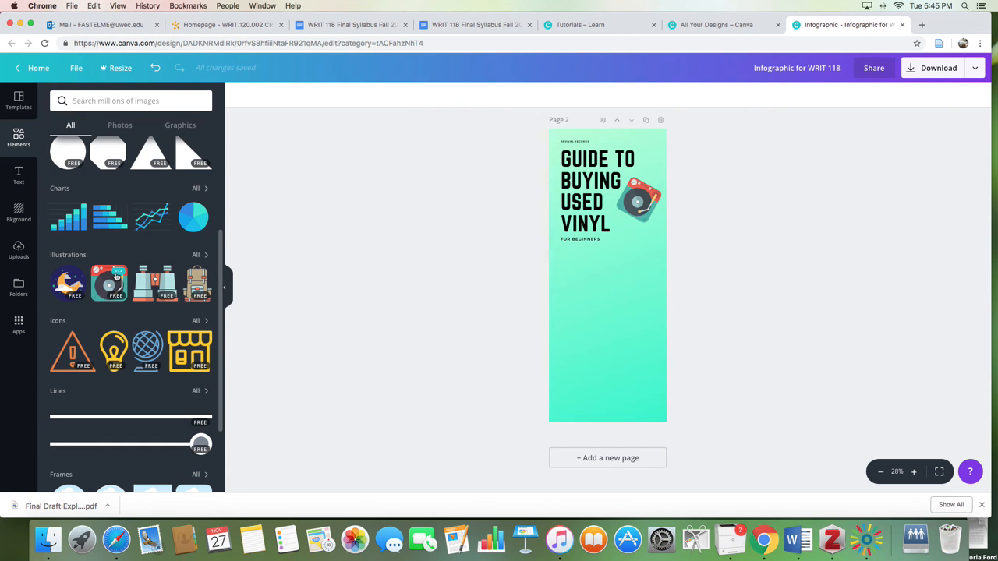
scroll(116, 277, down, 3)
scroll(115, 273, up, 3)
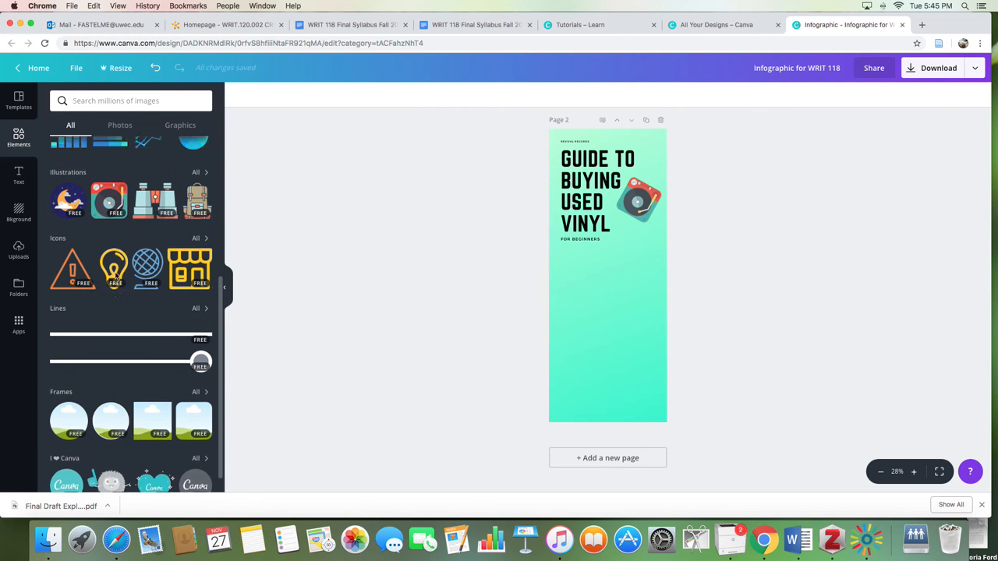
scroll(116, 273, up, 1)
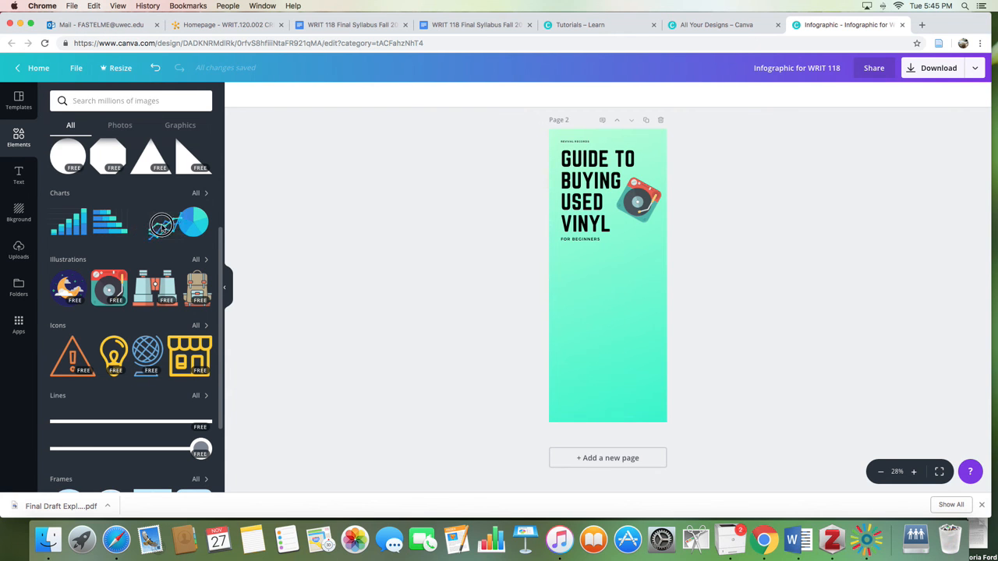
click(198, 194)
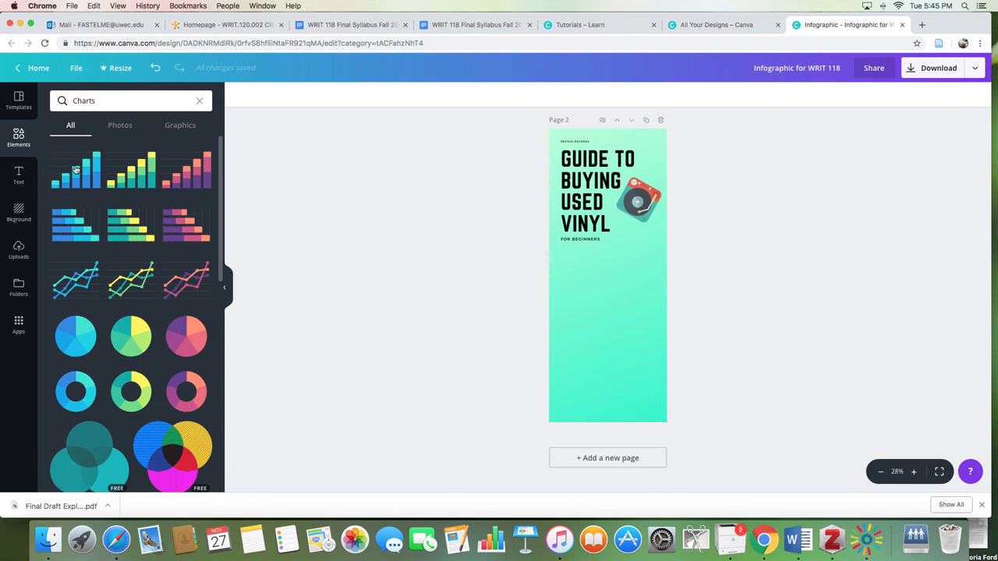
Look through the Charts collection, from the bar, line and pie charts down to the Venn diagrams and pyramids.
scroll(154, 311, down, 5)
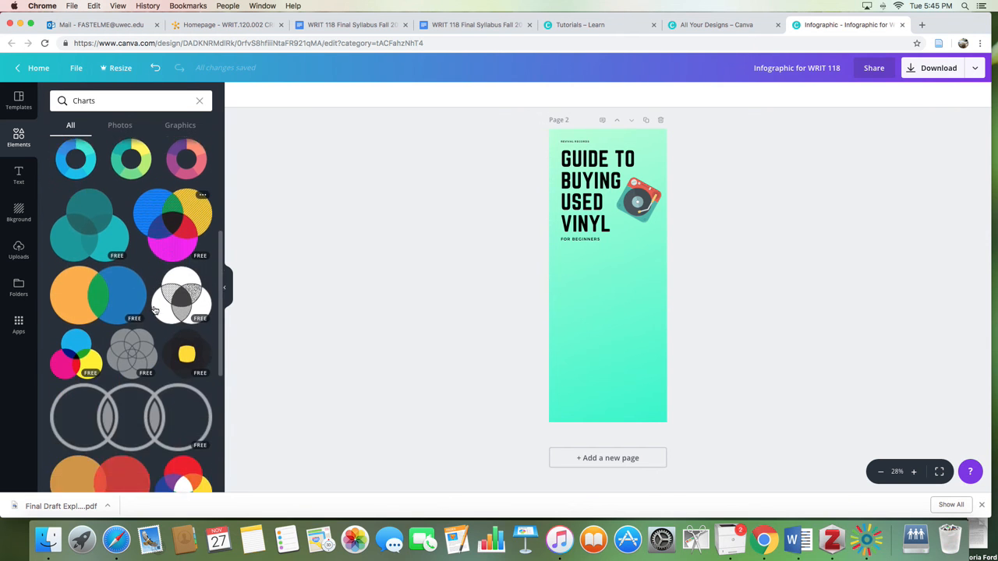
scroll(155, 310, down, 3)
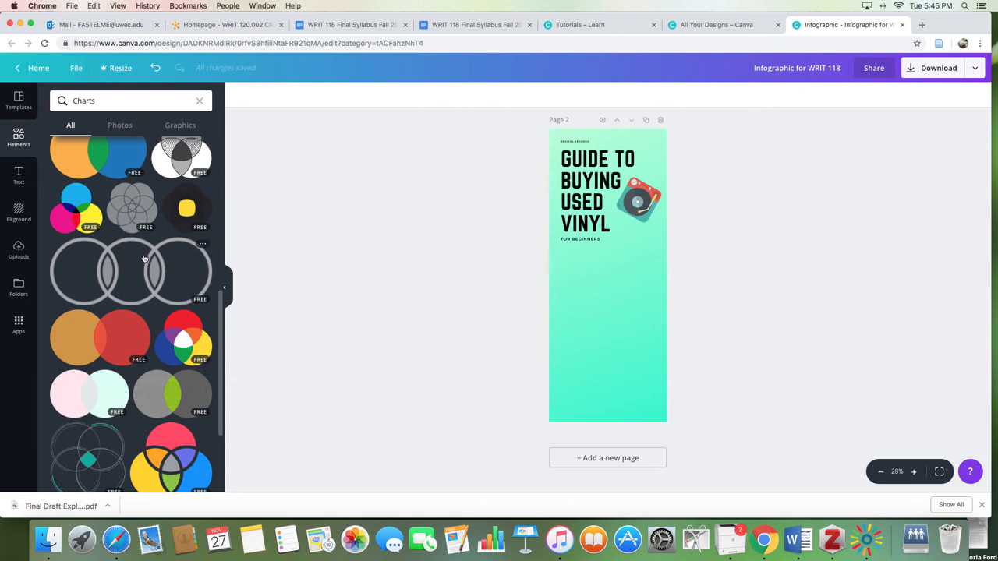
scroll(128, 269, down, 5)
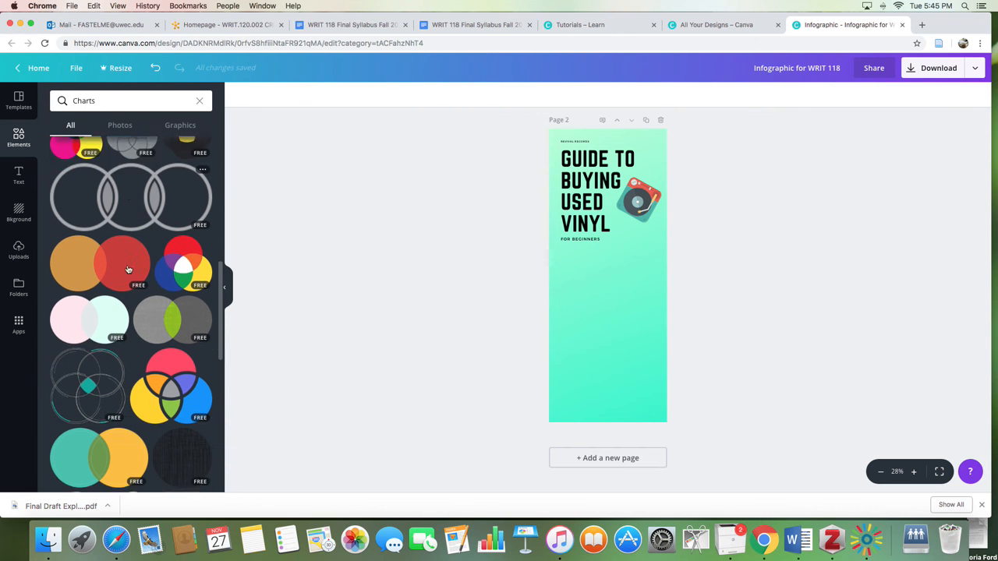
scroll(128, 269, down, 5)
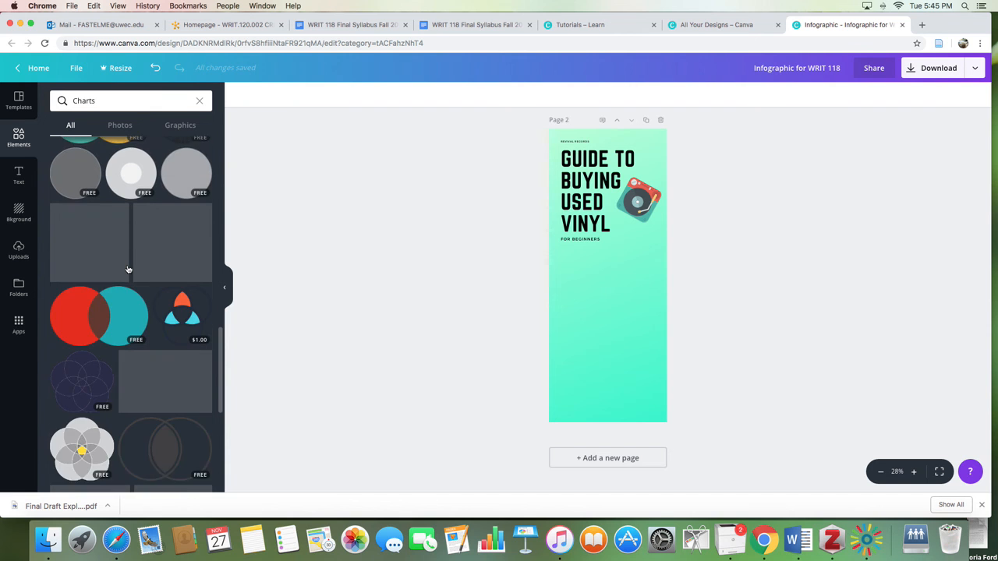
scroll(128, 269, down, 5)
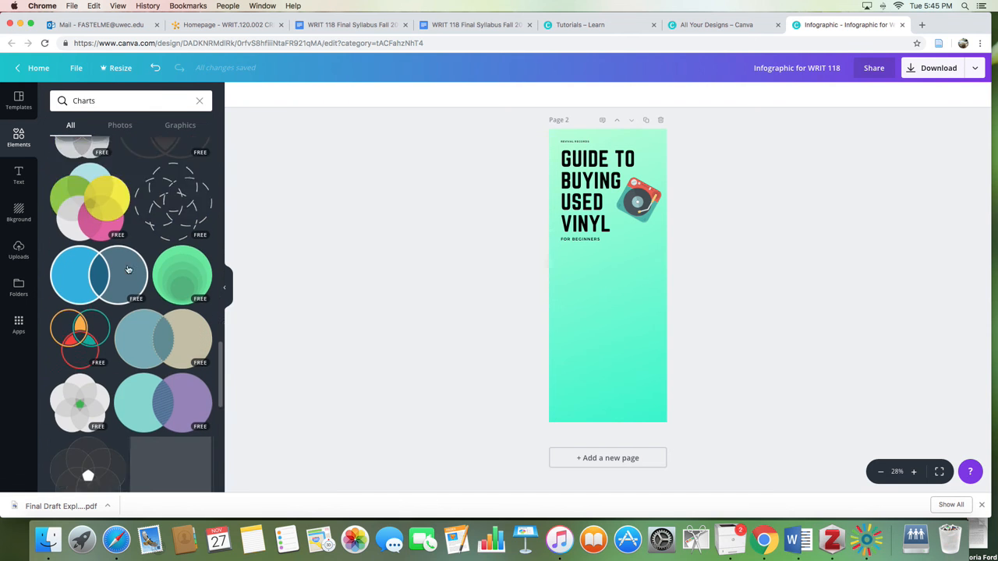
scroll(129, 269, down, 2)
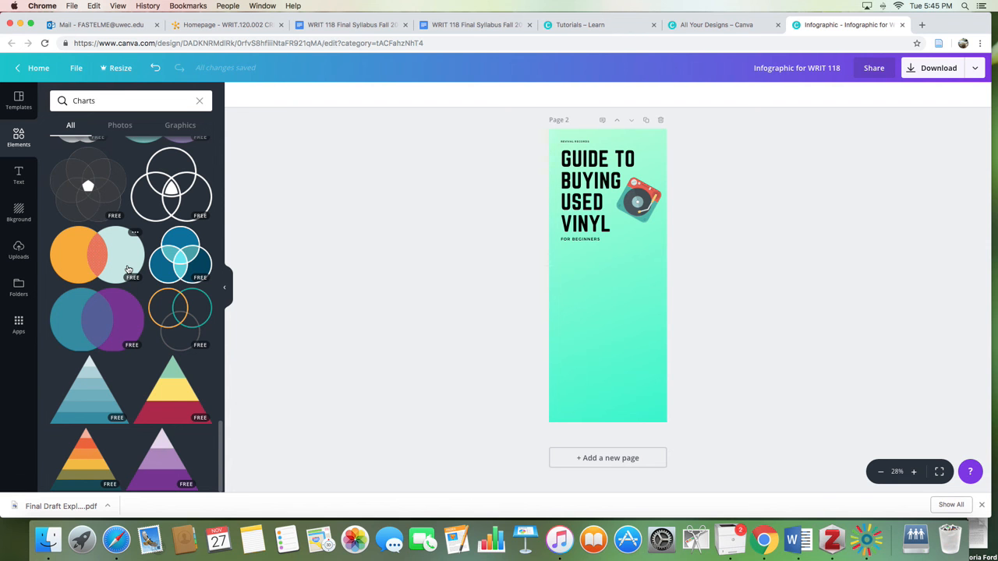
scroll(144, 297, up, 5)
scroll(144, 297, down, 5)
scroll(144, 297, up, 10)
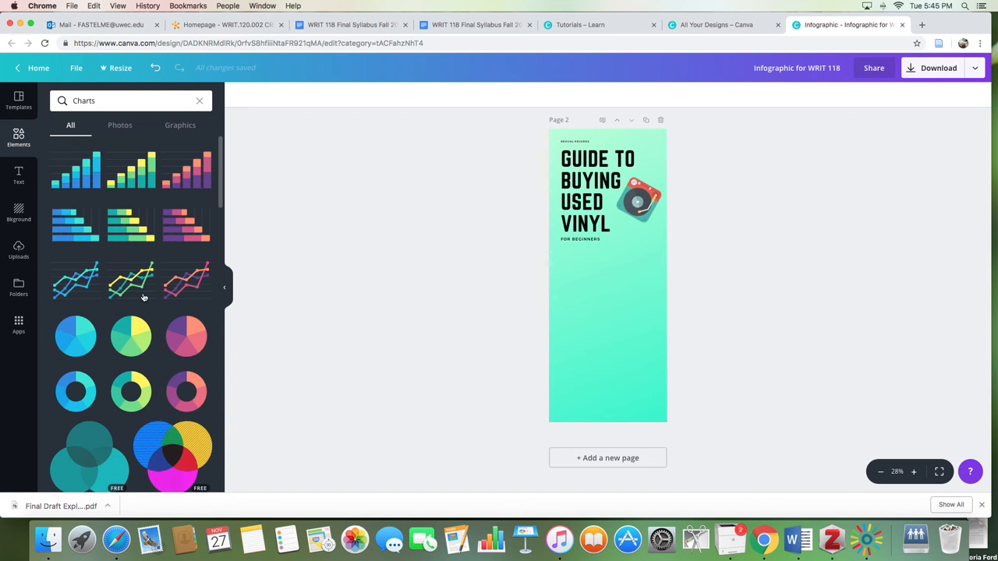
Place the teal, green and yellow stacked bar chart on page 2, in the empty area below "FOR BEGINNERS".
click(83, 173)
drag(132, 173, 606, 294)
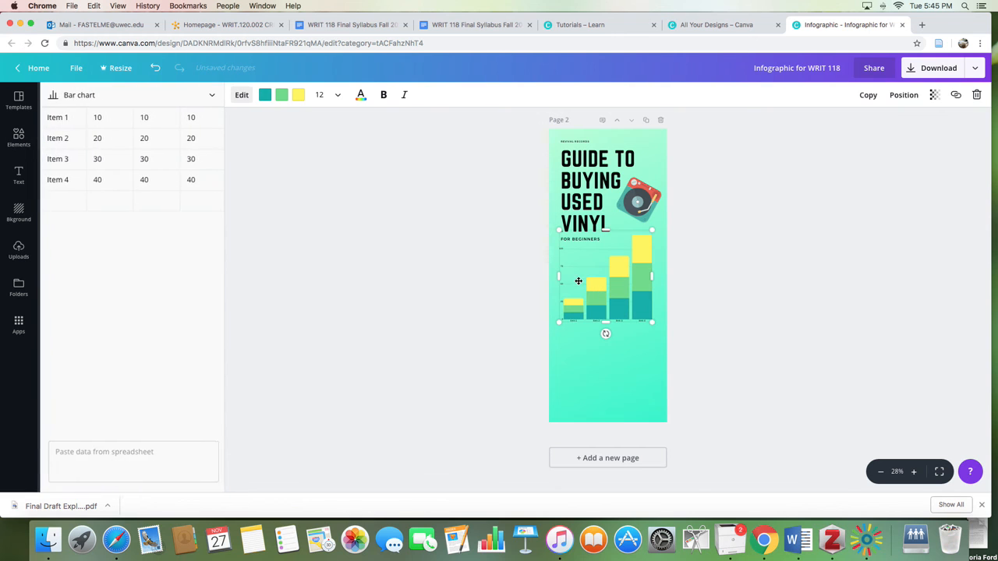
drag(615, 316, 616, 355)
Recolor the bar chart's teal series, trying bright green and settling on the default golden yellow.
click(265, 97)
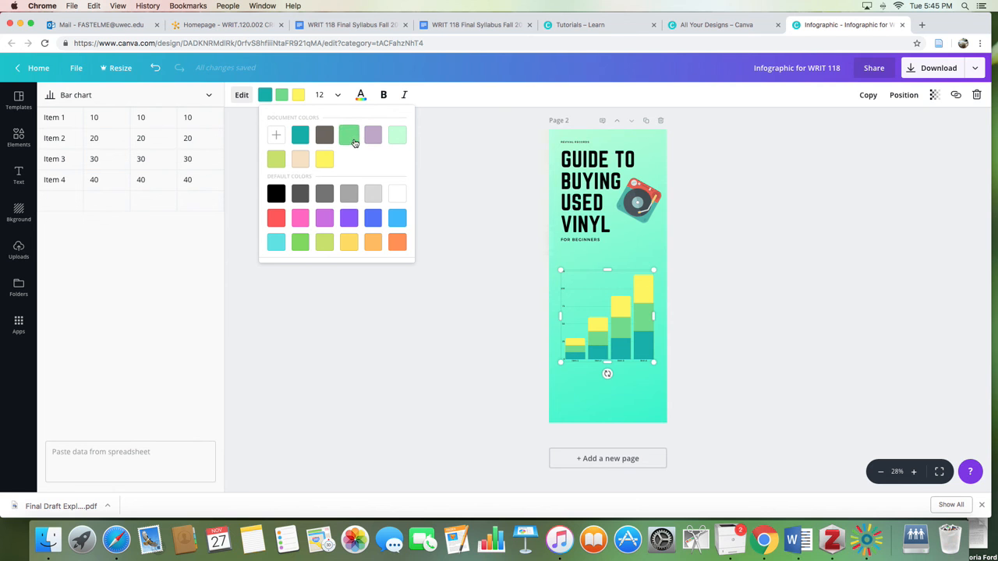
click(349, 248)
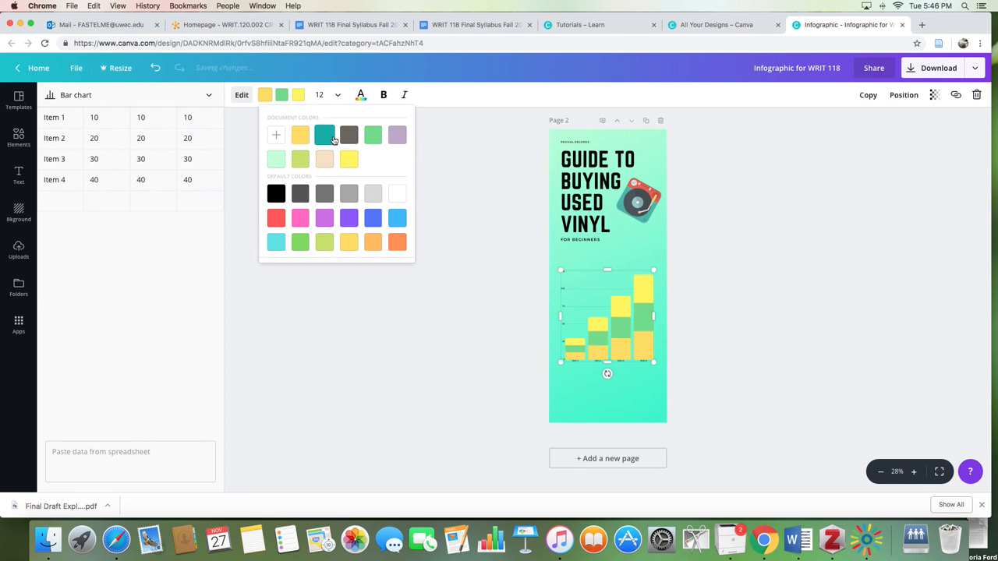
click(296, 244)
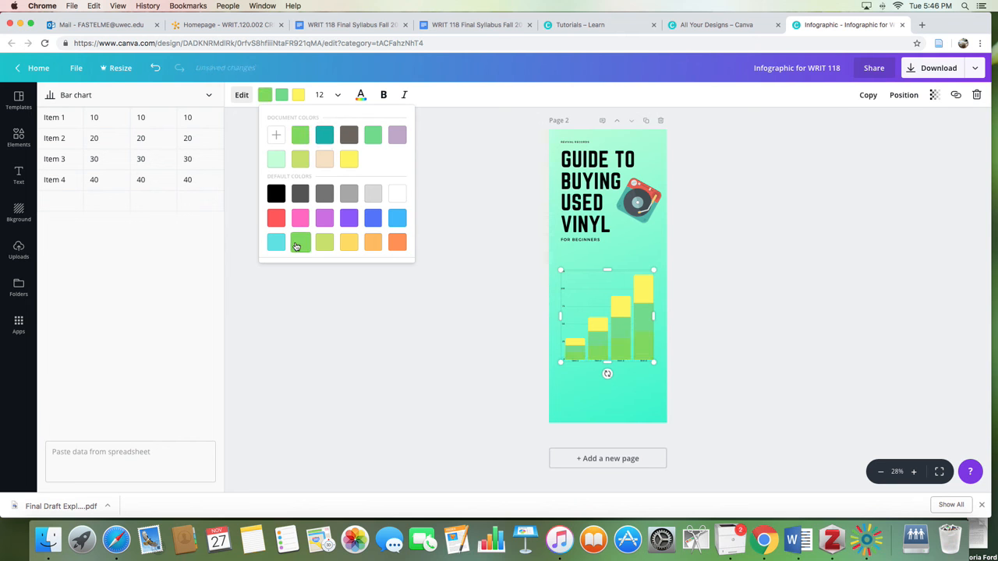
click(350, 248)
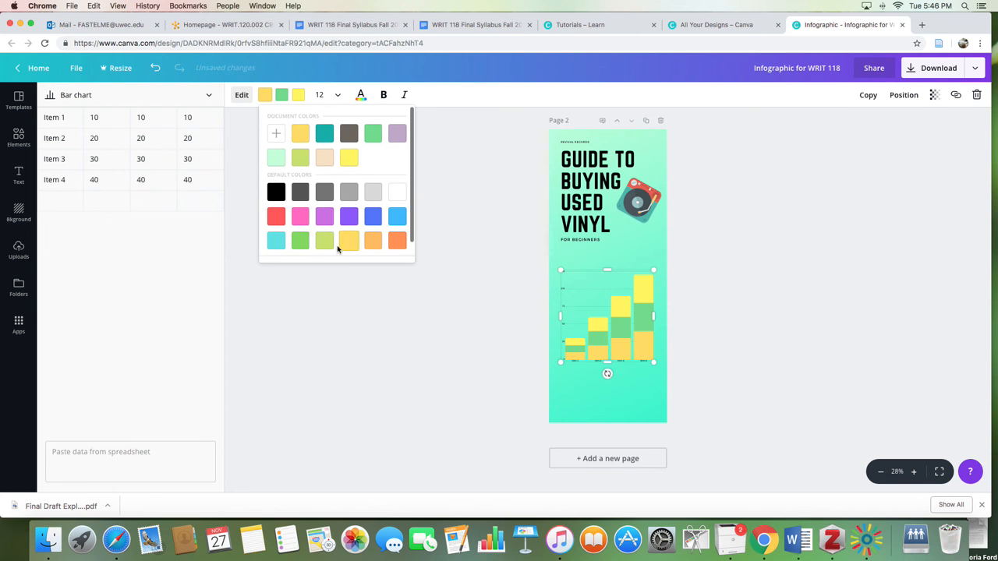
Set the bar chart's label font size to 24.
click(94, 117)
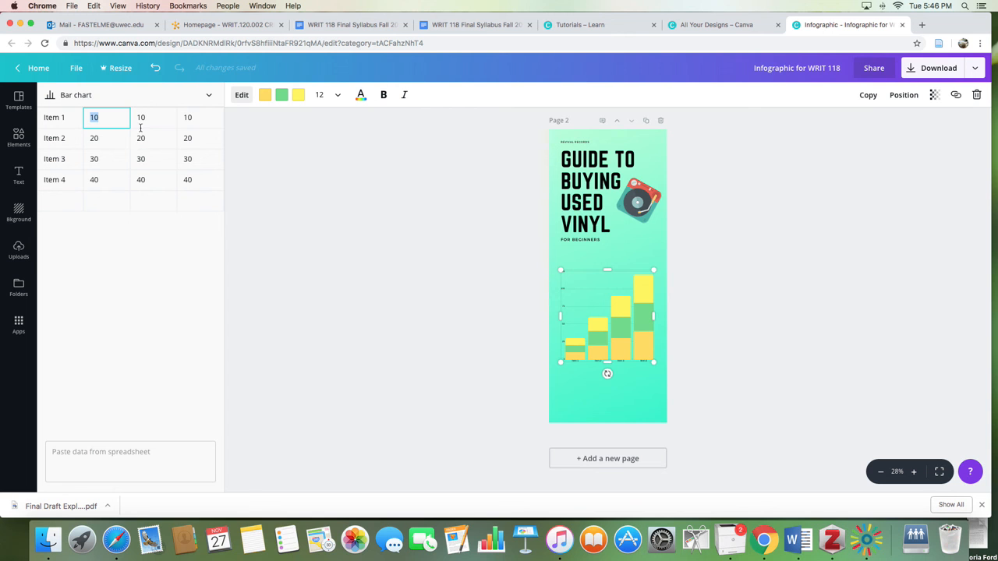
click(78, 464)
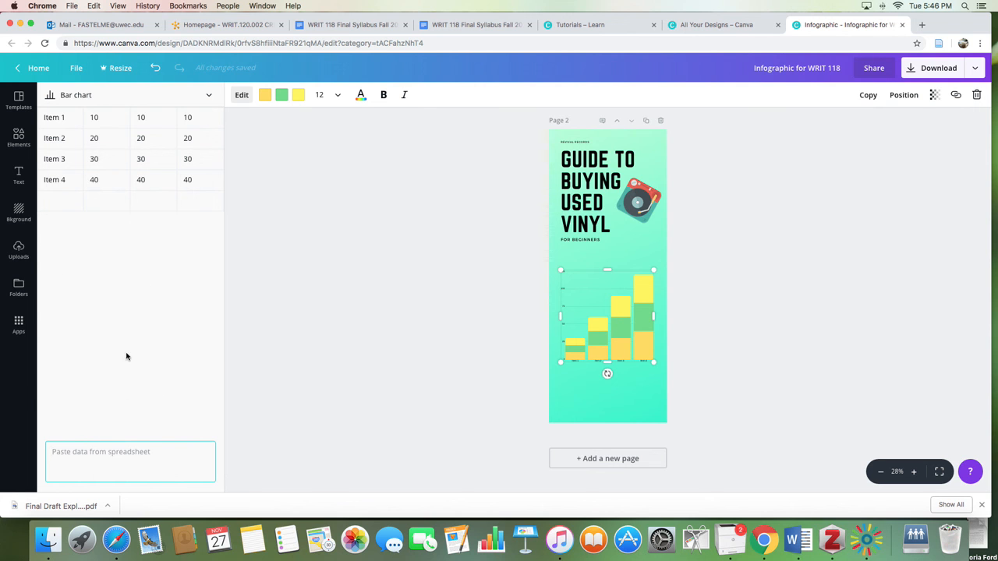
click(320, 95)
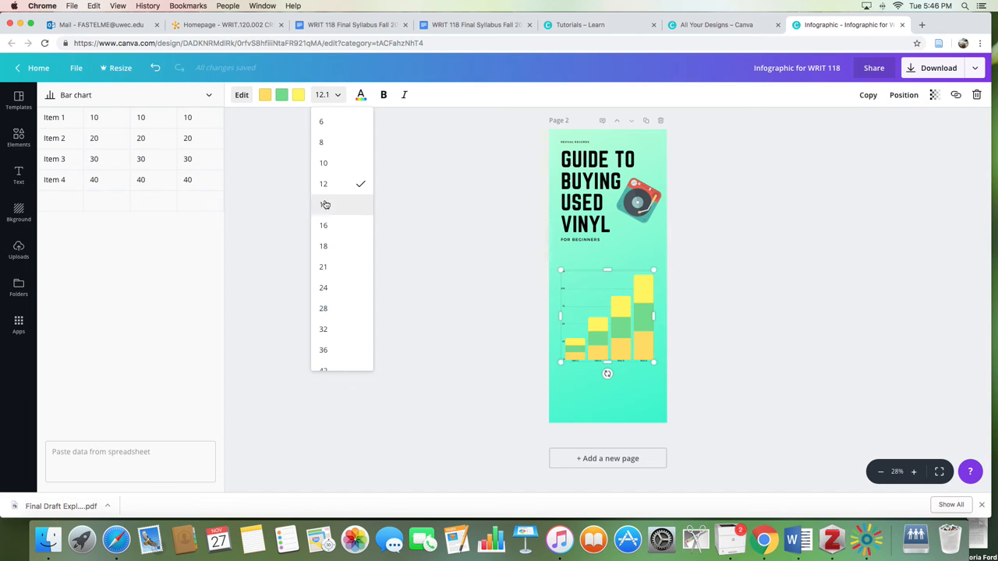
click(323, 288)
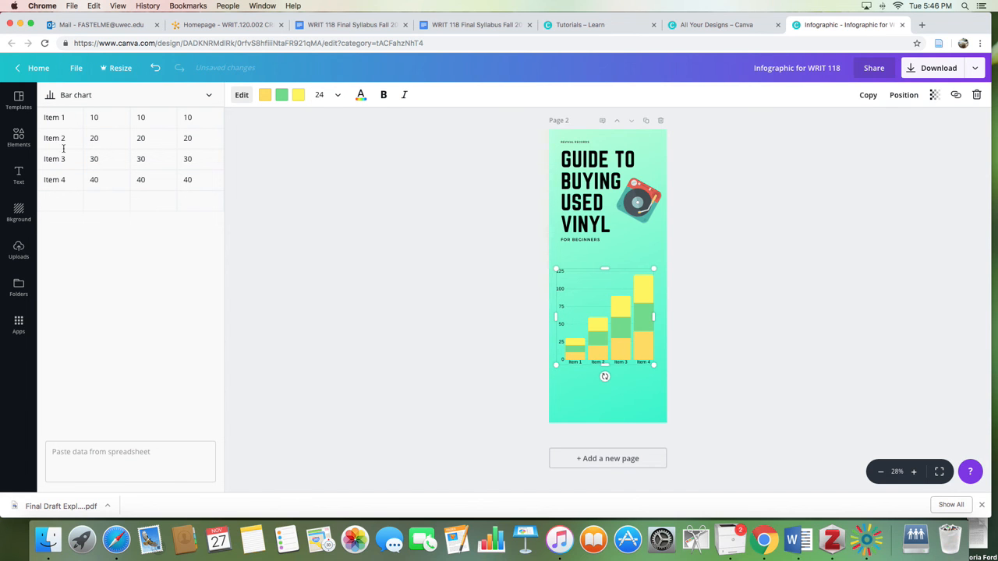
Rename the chart's four items to 2010, 2012, 2014 and 2016, and clear the extra fifth item.
click(66, 114)
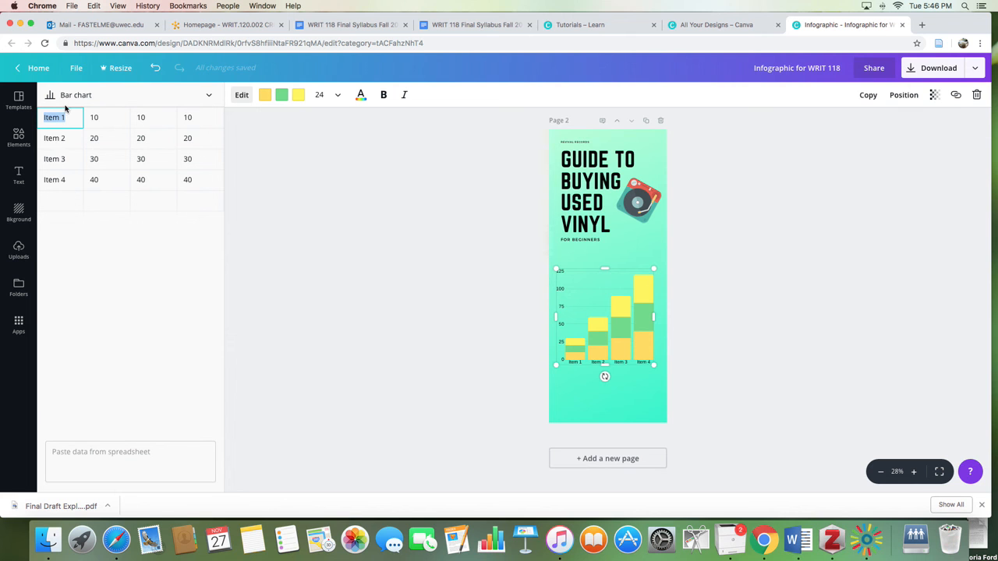
text(N)
click(51, 137)
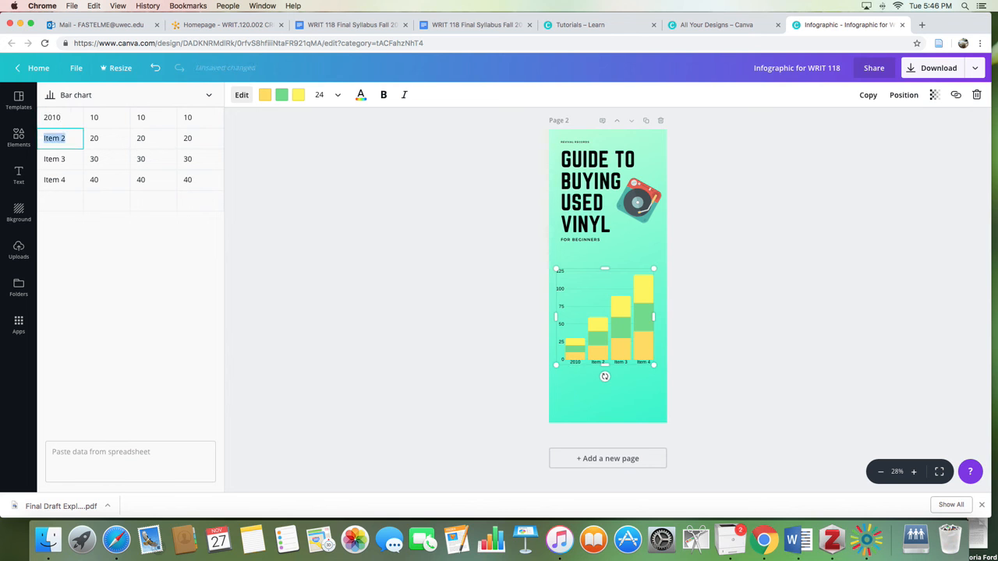
text(2012)
click(54, 158)
text(2014)
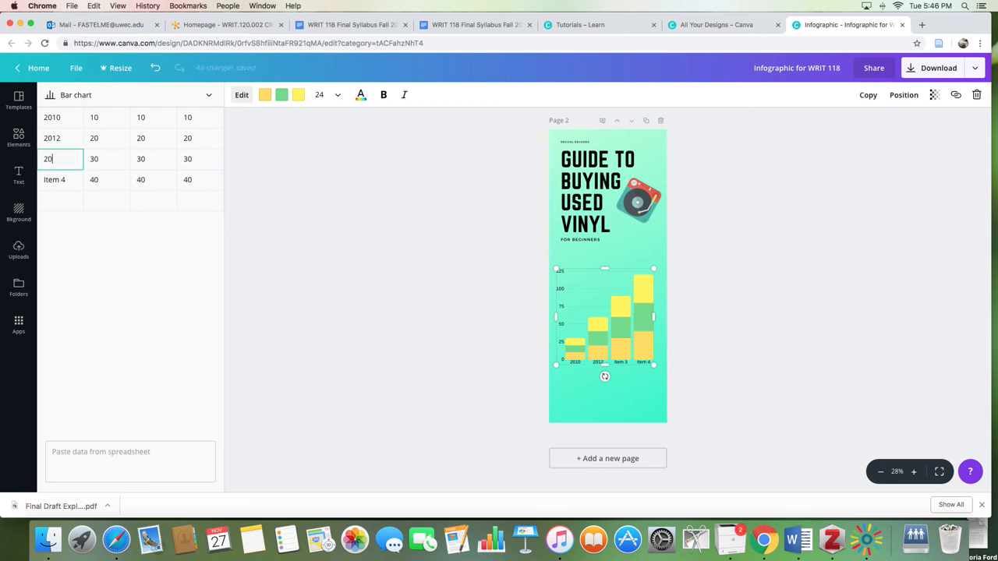
click(67, 178)
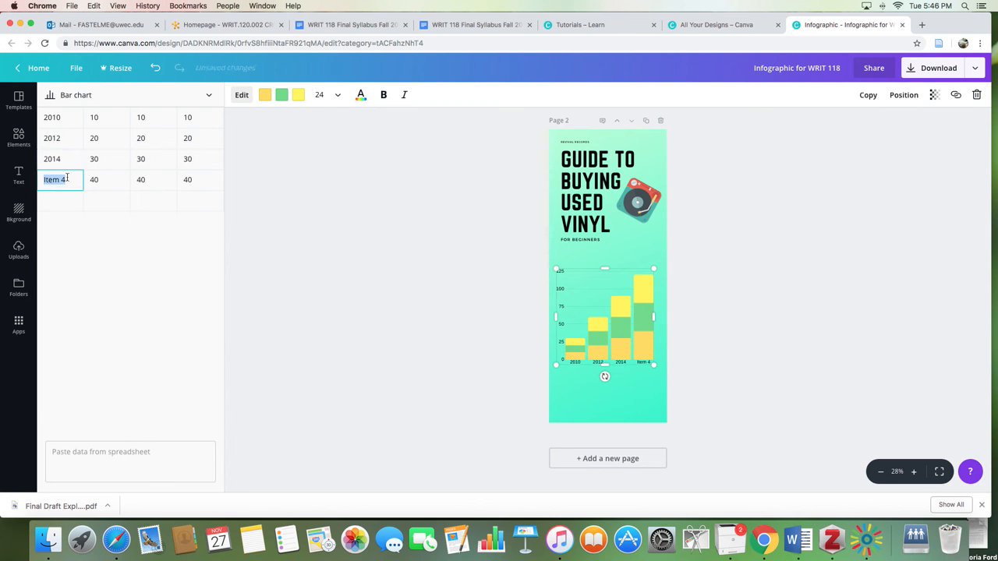
text(20)
key(Return)
key(BackSpace)
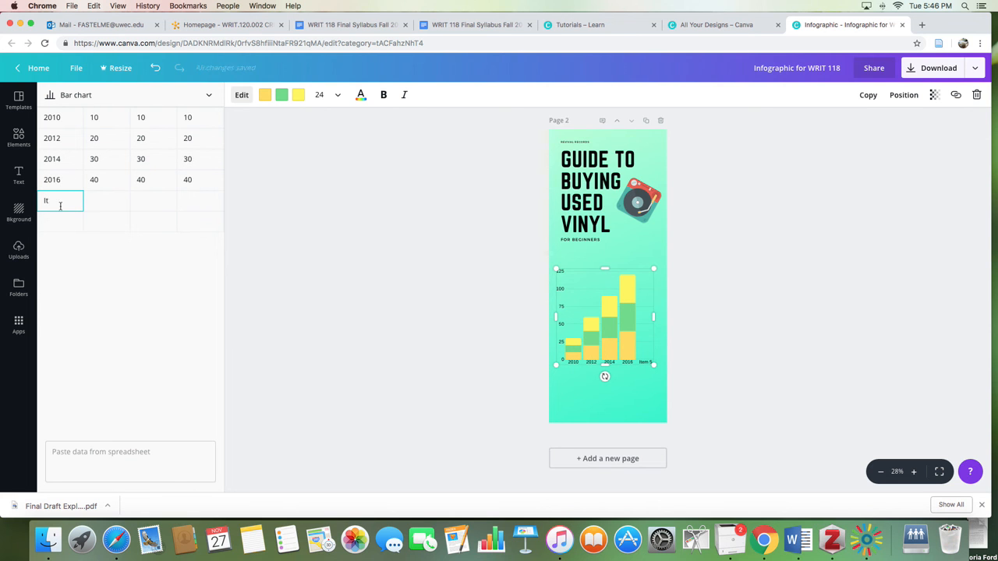
click(98, 176)
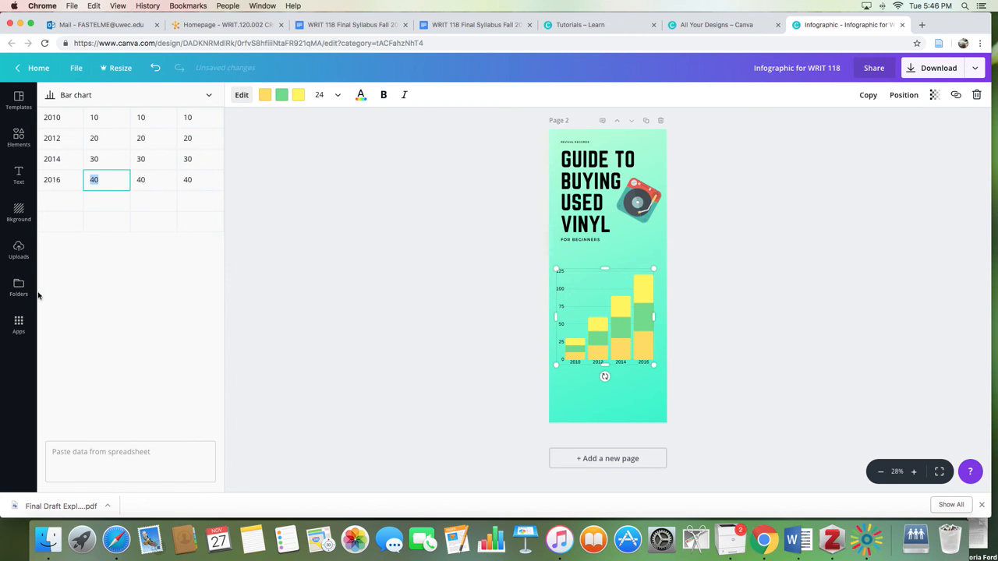
Try displaying the data as a line chart, and switch it back to a bar chart.
click(204, 95)
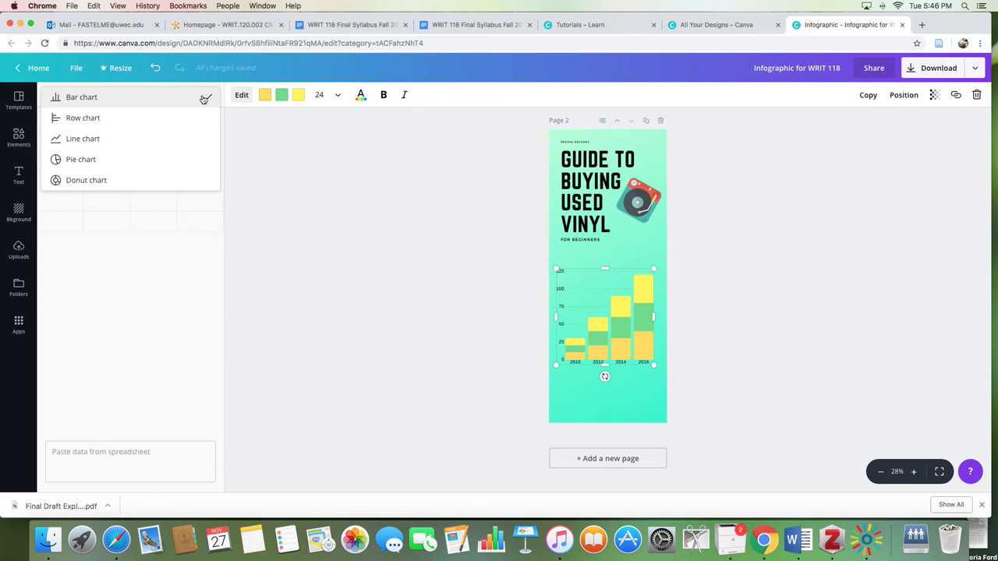
click(160, 138)
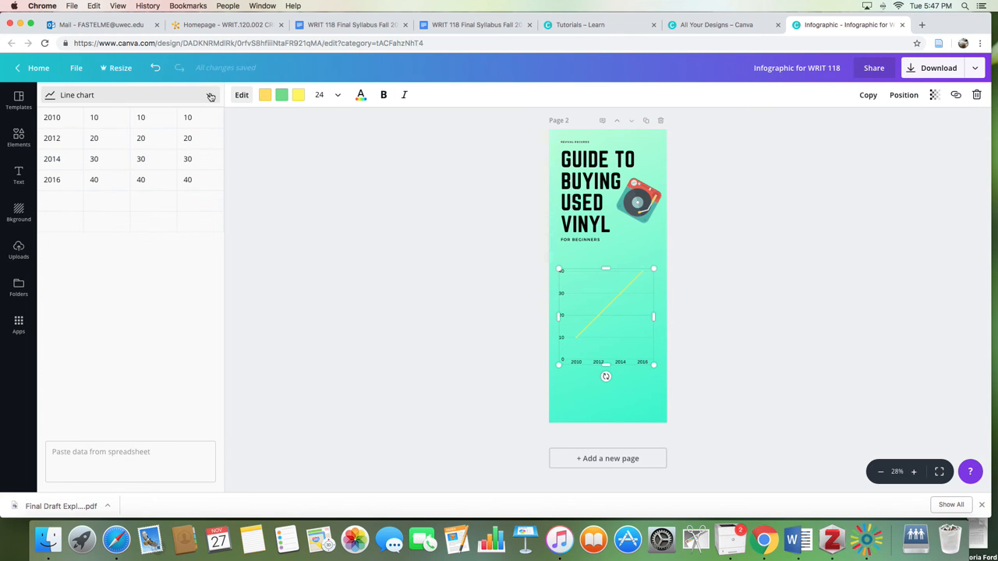
click(210, 96)
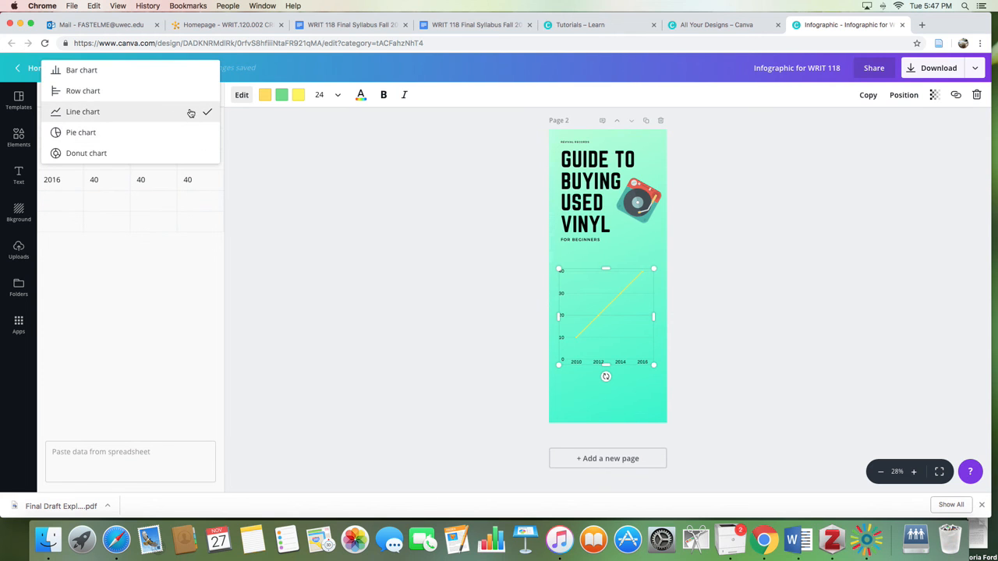
click(121, 71)
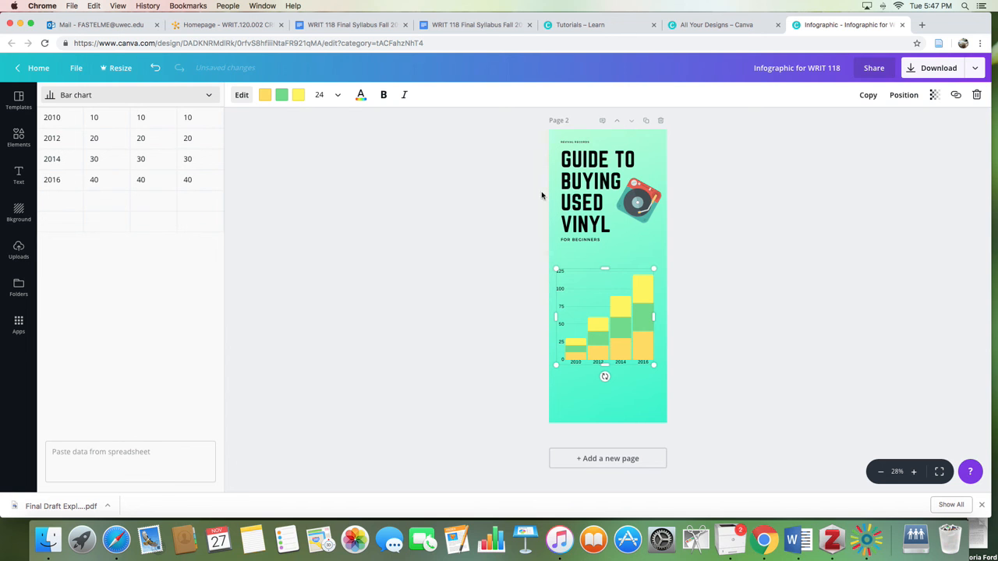
Examine the color choices for the chart's series and its label text without applying any.
click(265, 95)
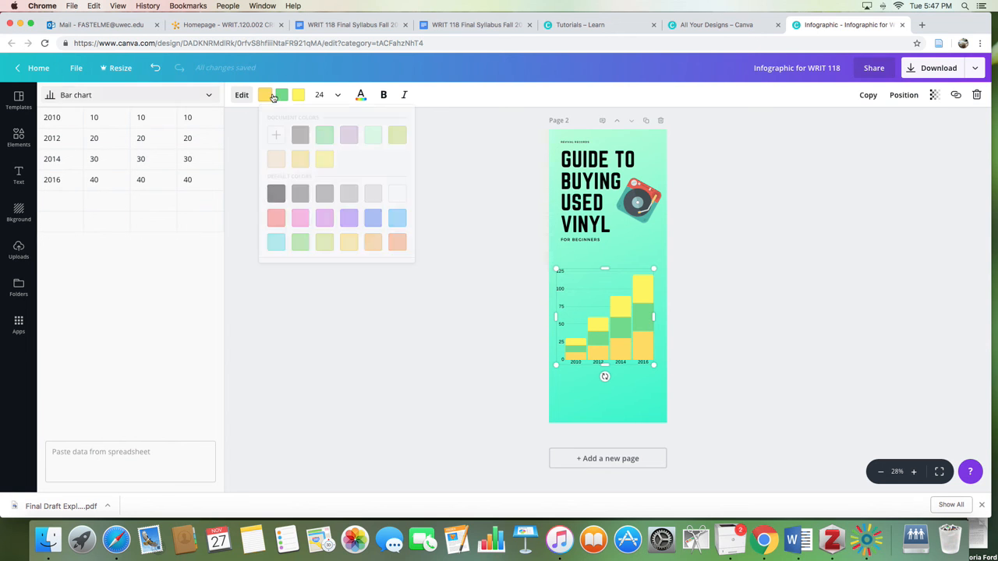
click(298, 95)
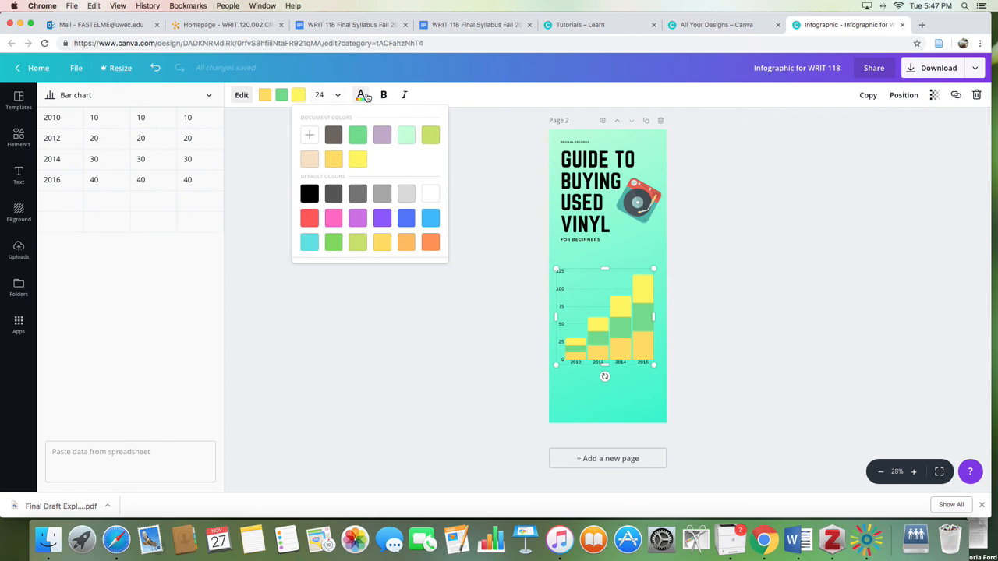
click(361, 95)
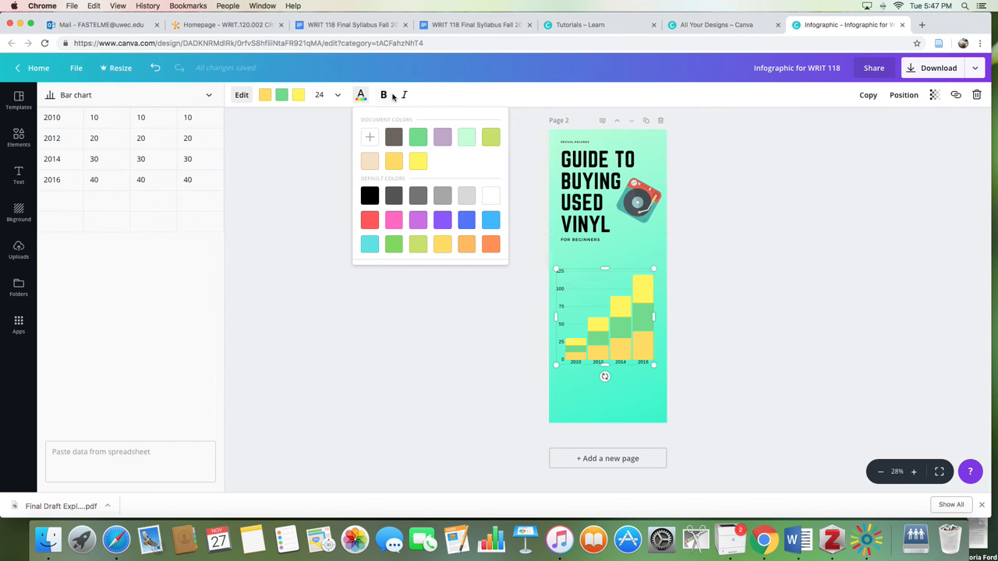
click(385, 95)
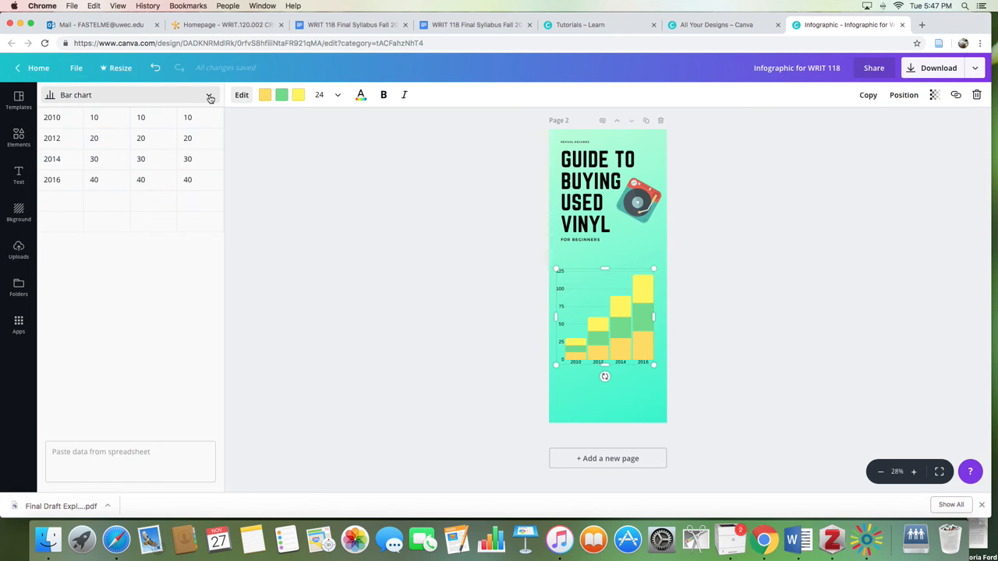
Close the chart's data editor, clear the Charts search, and place a plain white line between the FOR BEGINNERS subtitle and the bar chart.
click(241, 95)
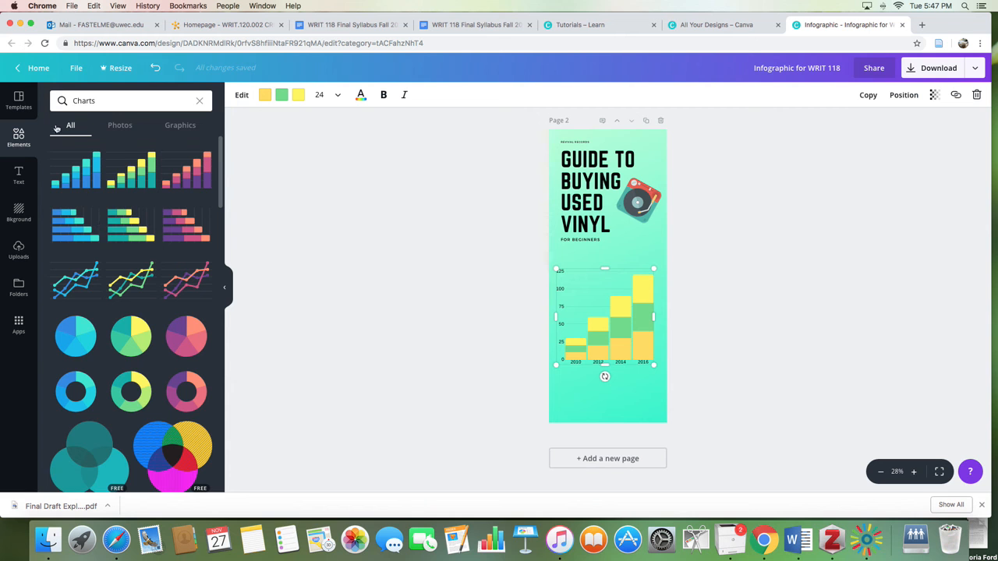
click(201, 102)
scroll(121, 312, down, 5)
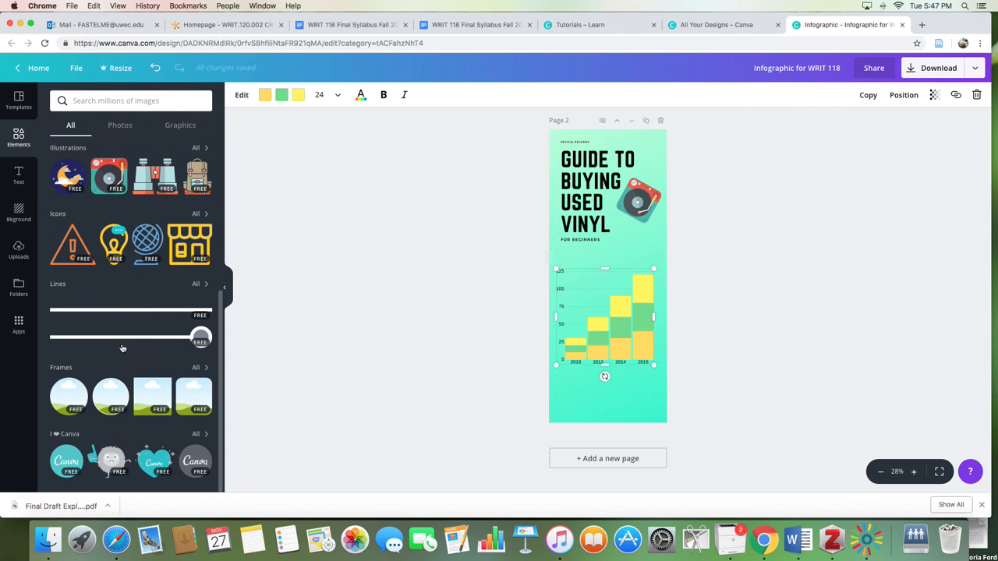
drag(120, 309, 612, 250)
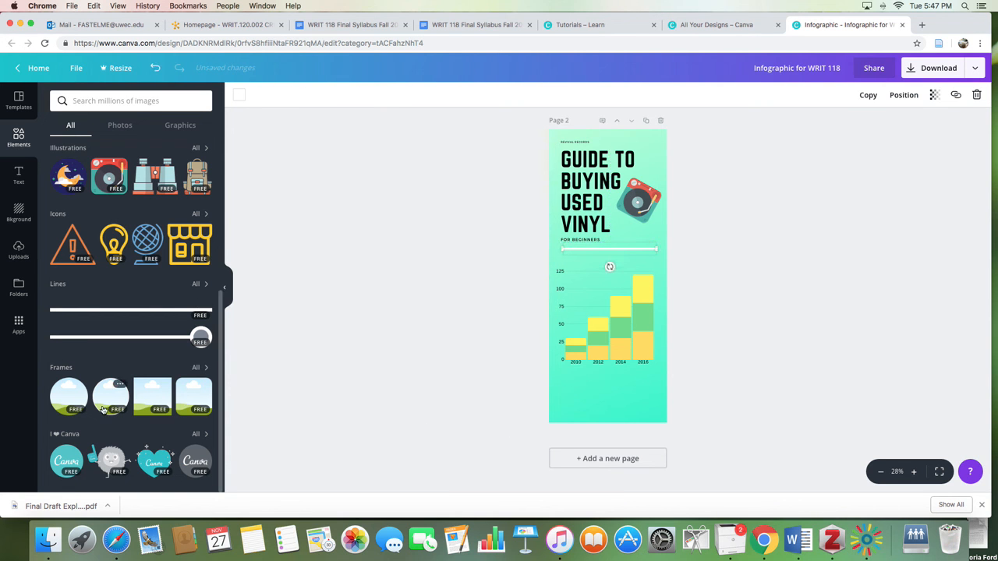
Search the elements library for "vulture".
scroll(209, 268, up, 1)
scroll(209, 268, up, 5)
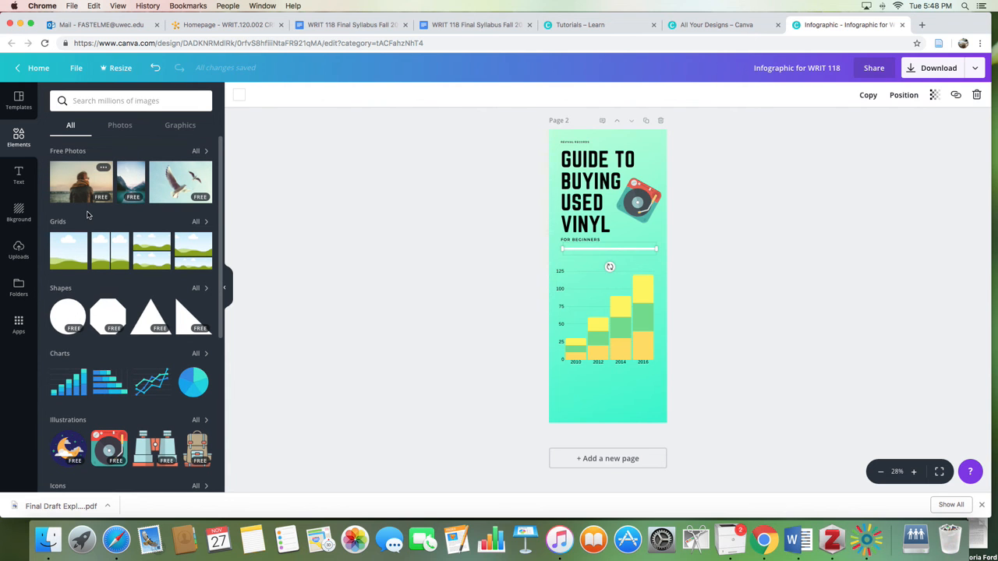
click(130, 107)
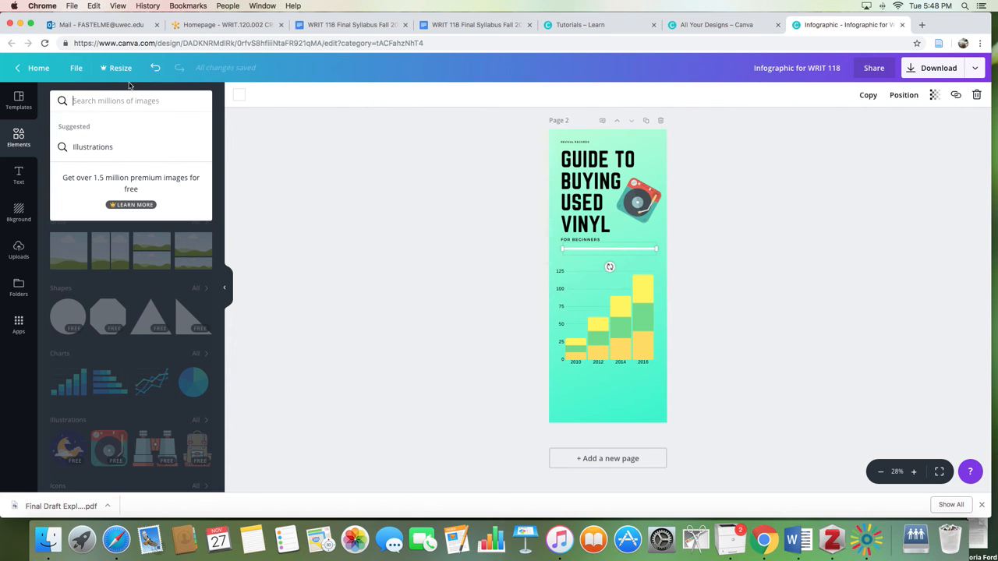
text(vulture)
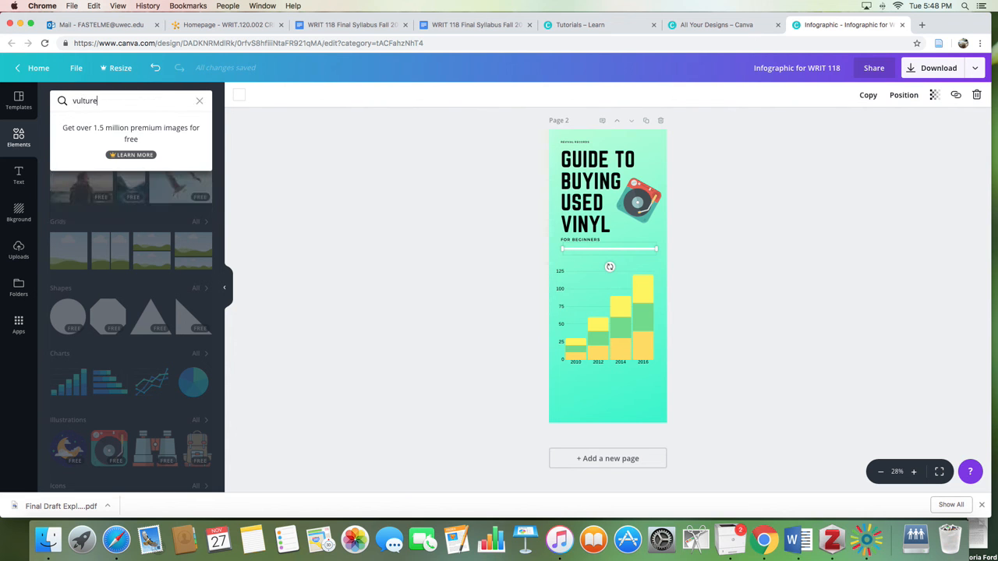
key(Return)
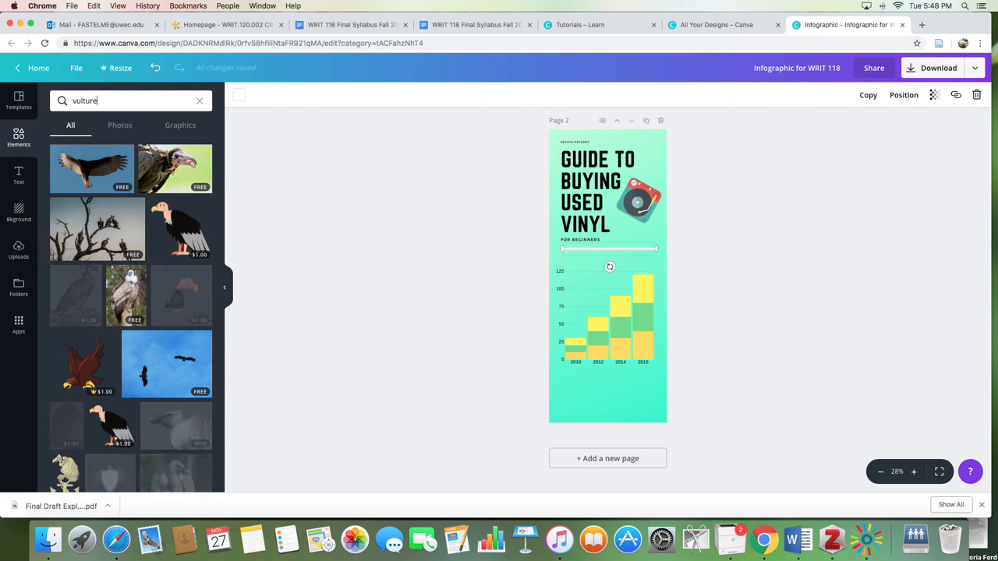
Search the elements for "vinyl" and place the free black record with the red center in page 2's lower-left corner, partly off the page.
double_click(89, 100)
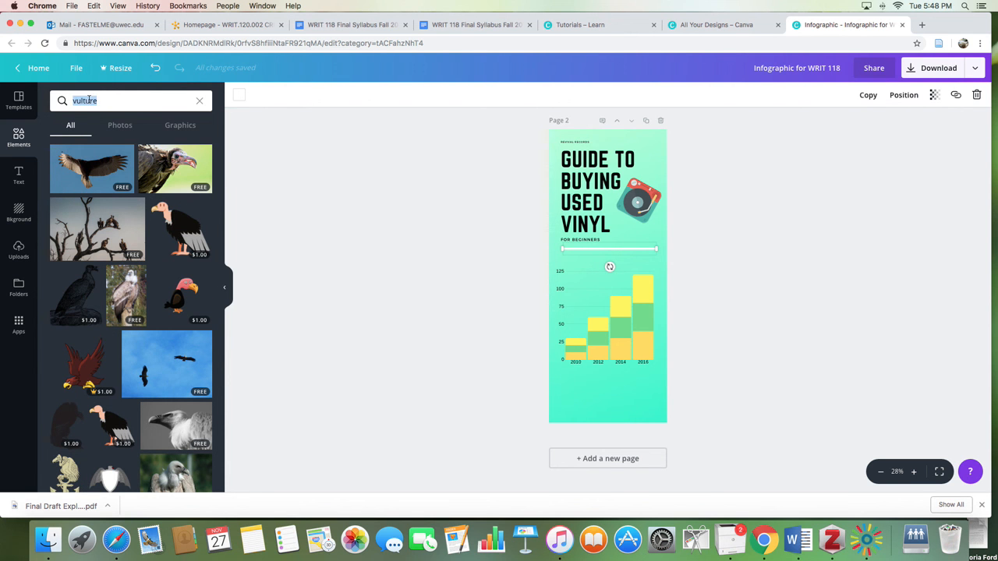
text(vinyl)
key(Return)
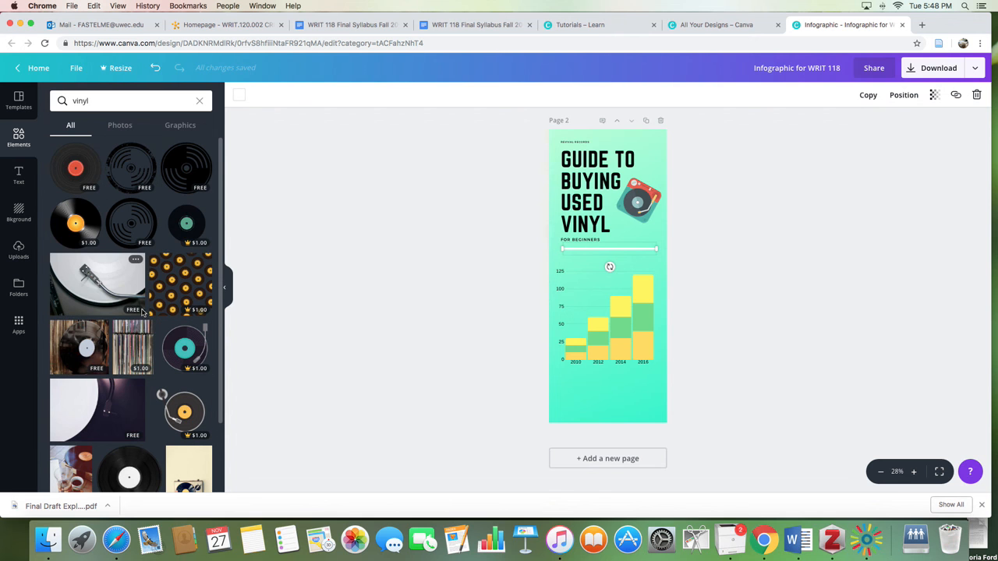
drag(90, 160, 566, 415)
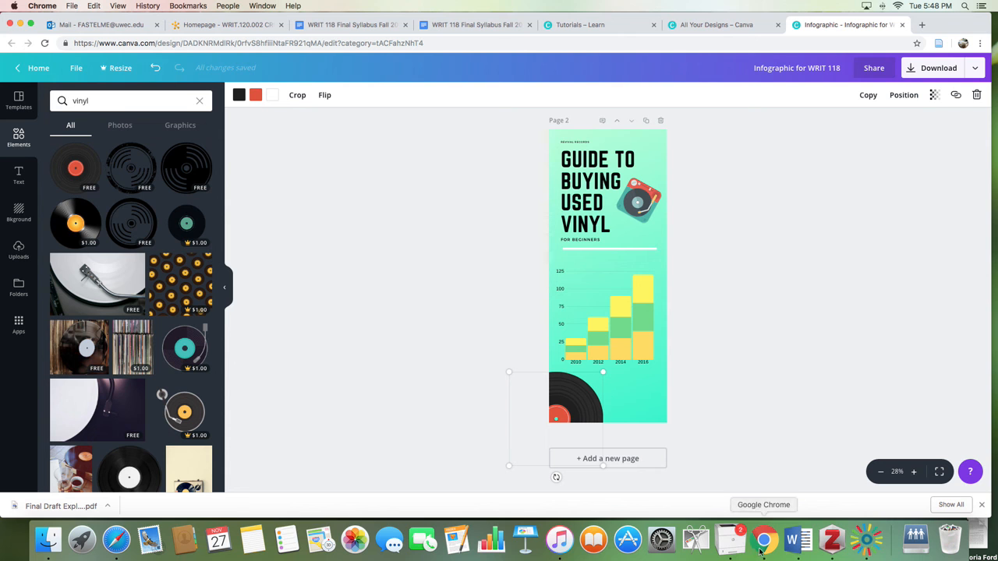
click(866, 540)
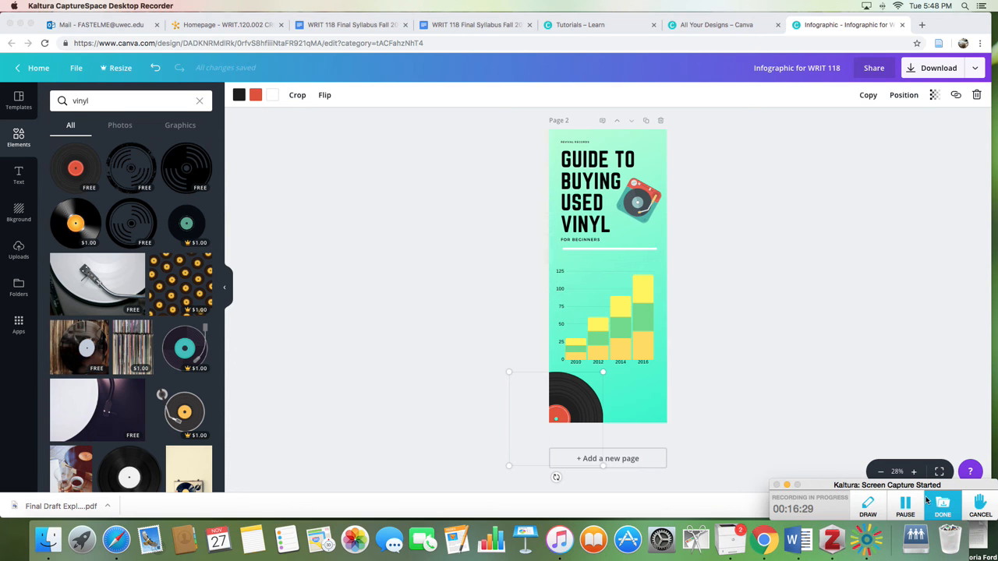